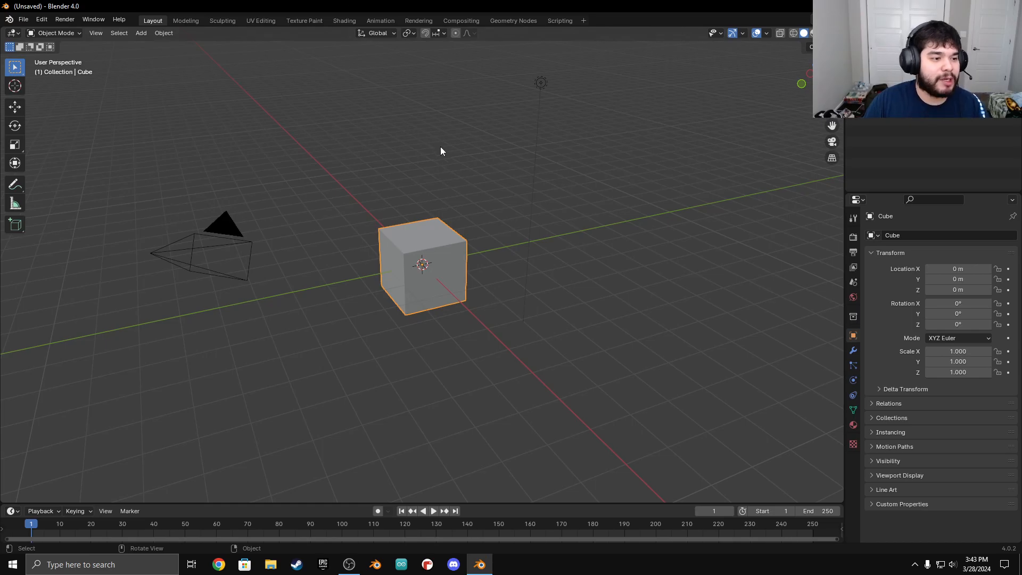
Open the Shading workspace to edit the default cube's material nodes.
click(346, 20)
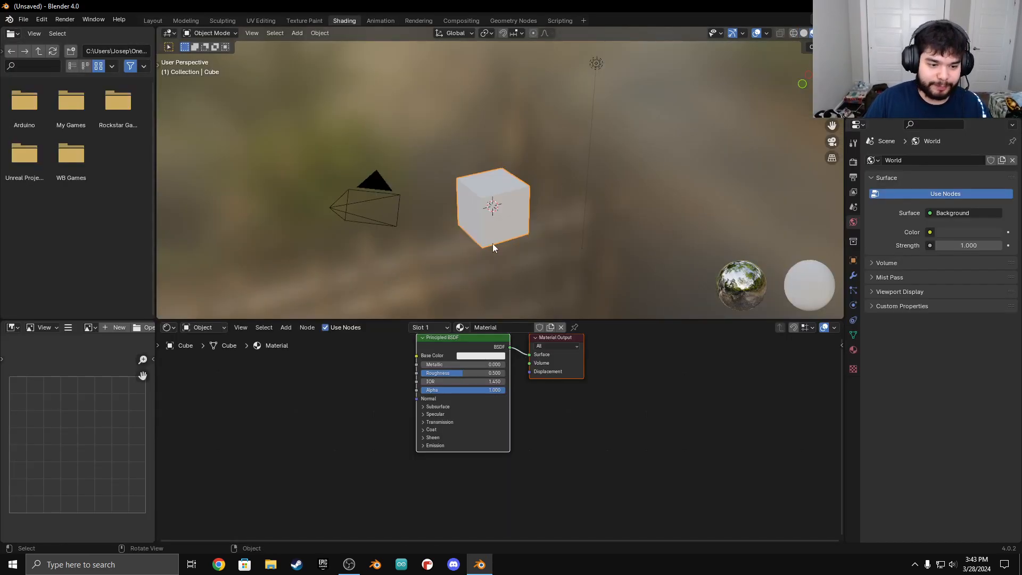
middle_drag(601, 363, 606, 425)
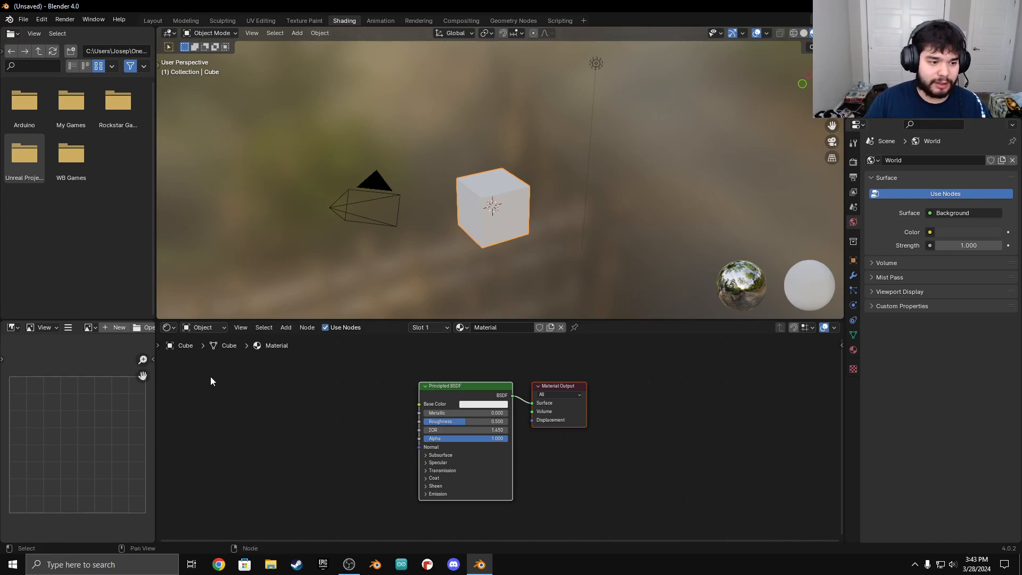
click(167, 328)
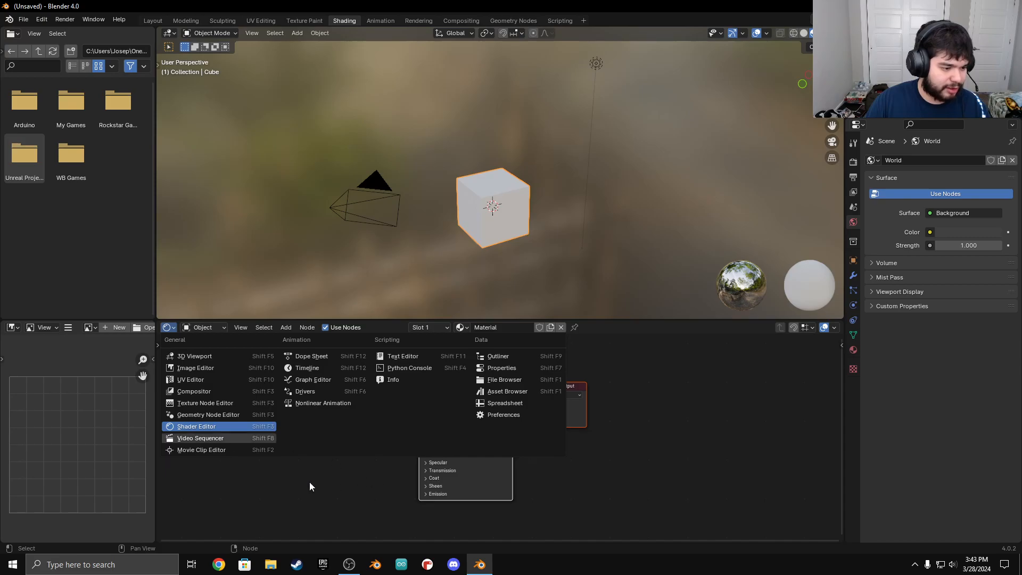
click(273, 505)
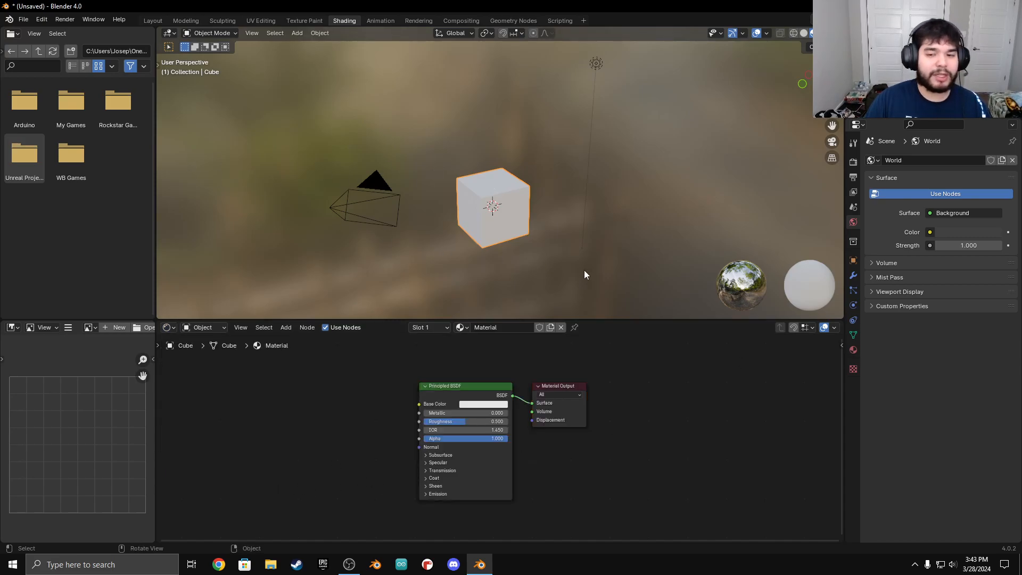
Add a Noise Texture node and place it before the Principled BSDF node.
middle_drag(336, 428, 461, 429)
key(shift+a)
click(415, 402)
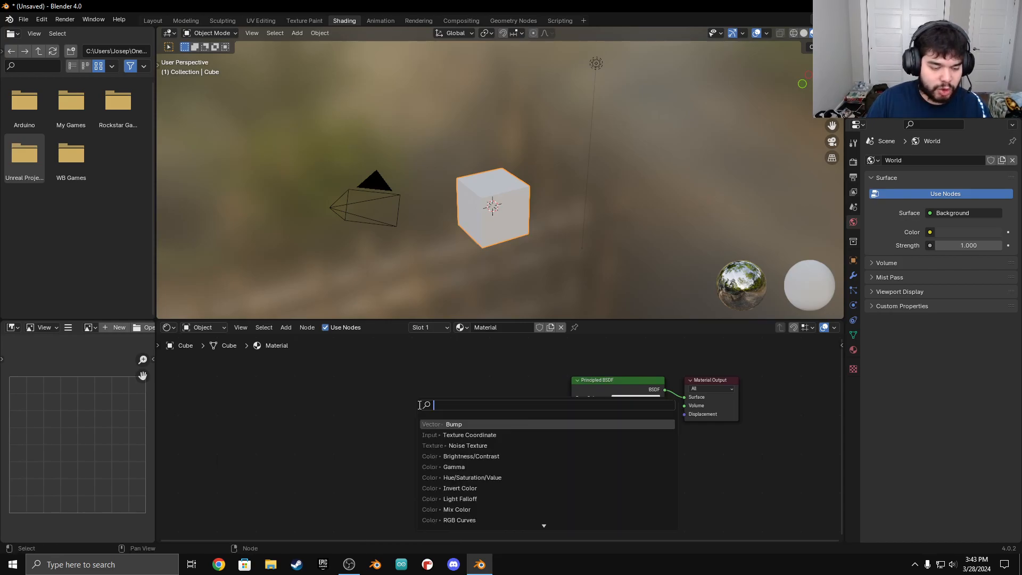
text(noise)
key(Return)
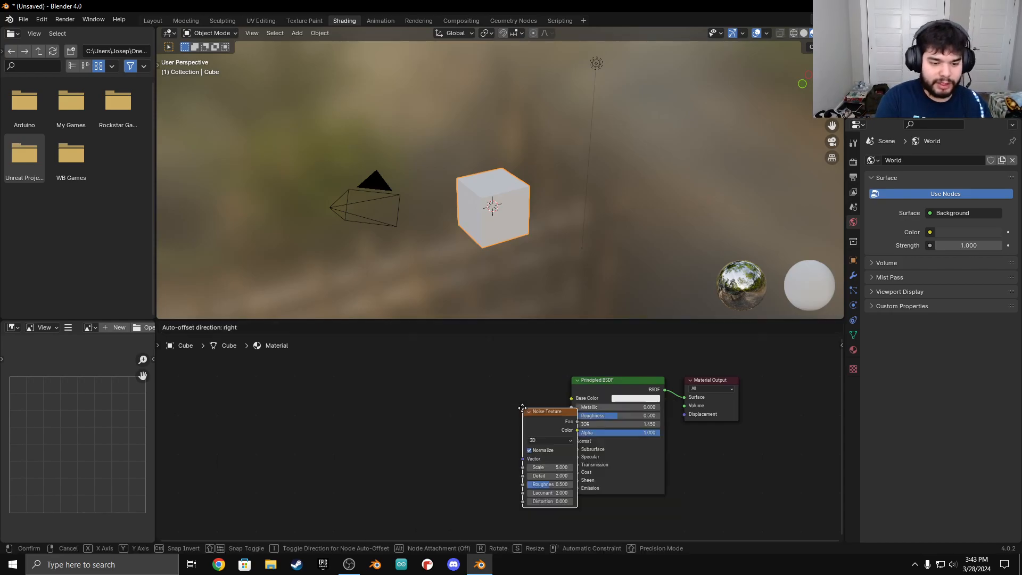
click(428, 396)
Add a Texture Coordinate node in front of the Noise Texture node and space the two nodes apart.
key(shift+a)
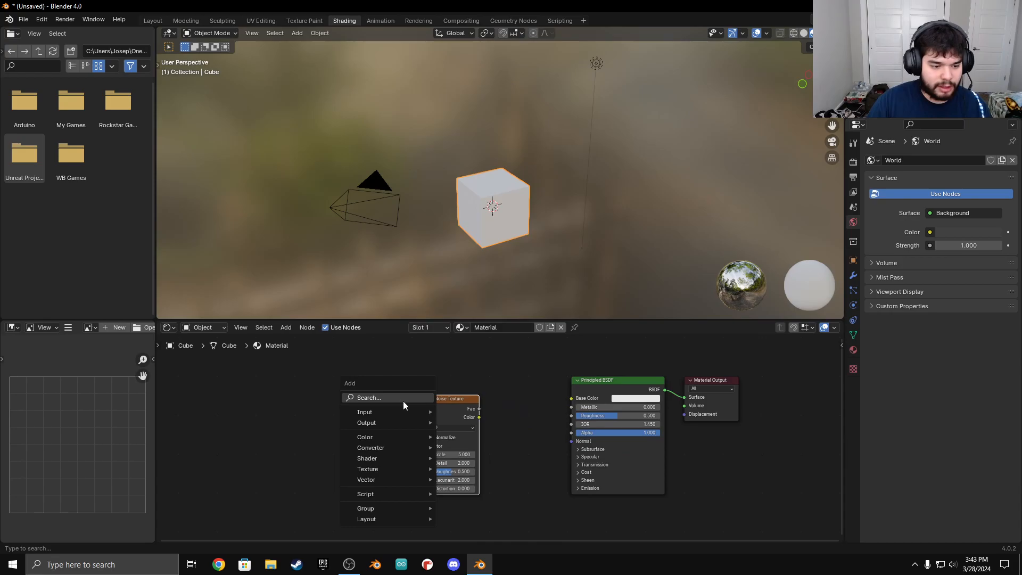
click(403, 401)
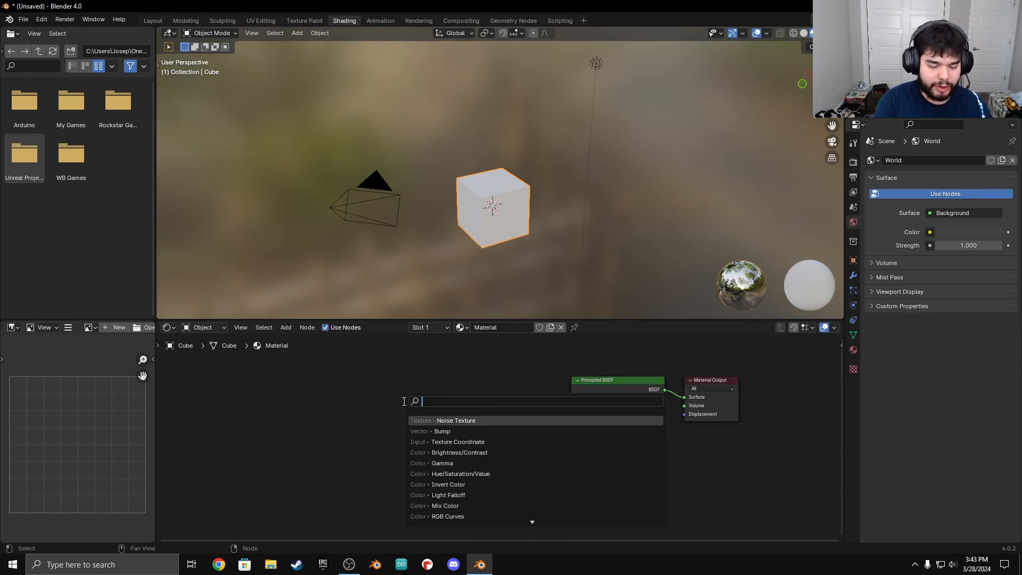
text(coord)
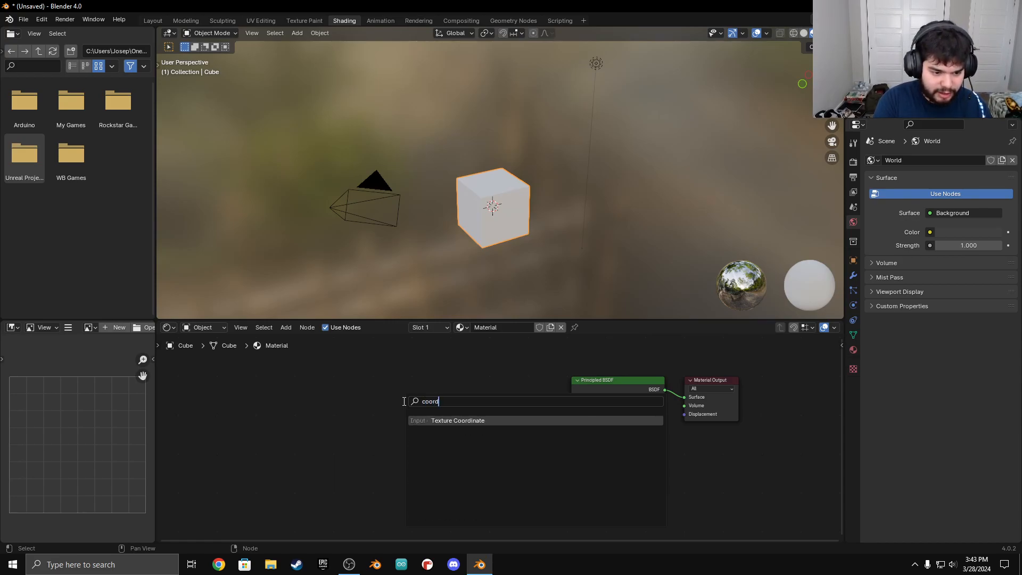
key(Return)
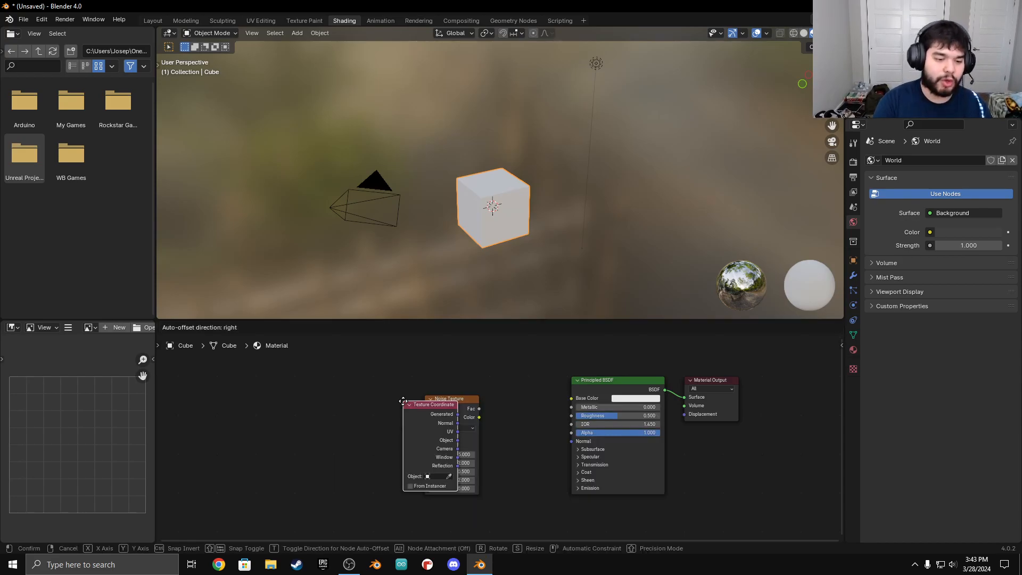
click(315, 392)
drag(463, 397, 442, 389)
Add a Bump node between the Noise Texture and Principled BSDF nodes.
key(shift+a)
click(503, 421)
text(bump)
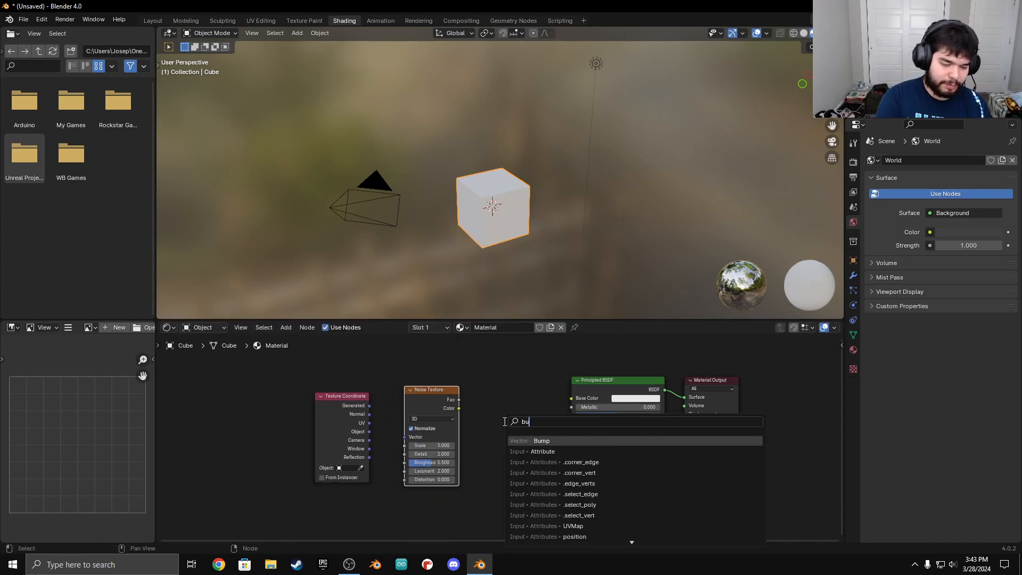
key(Return)
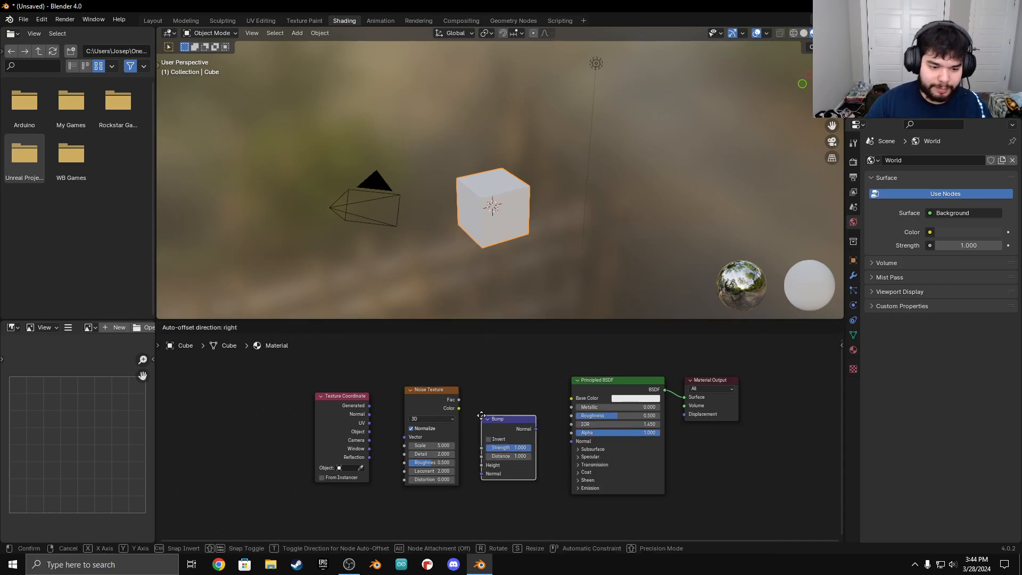
click(482, 406)
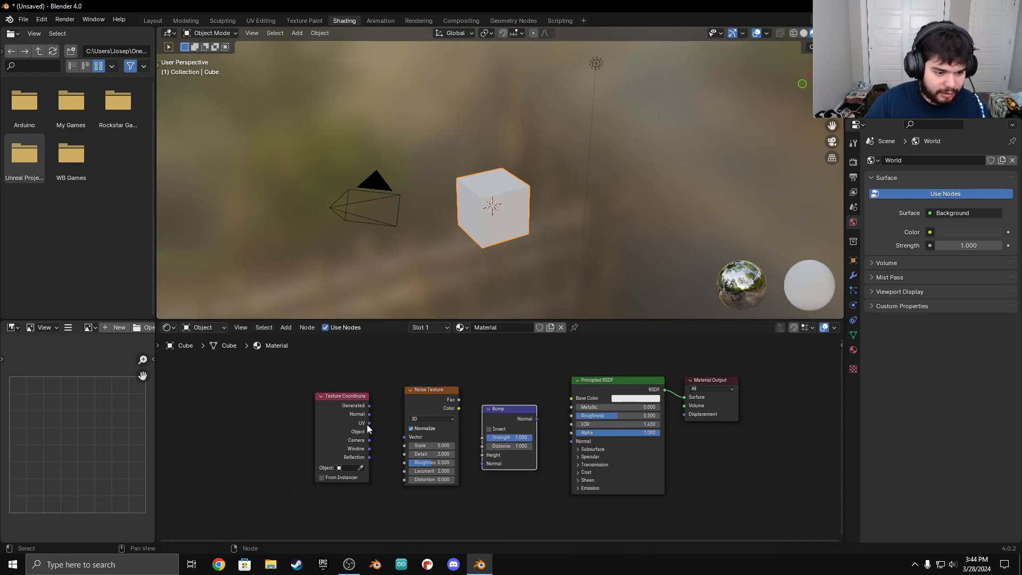
Connect Texture Coordinate UV to the noise Vector, noise Fac to Bump Height, and Bump Normal to the Principled BSDF Normal.
drag(369, 423, 405, 437)
drag(459, 400, 481, 455)
drag(537, 419, 569, 442)
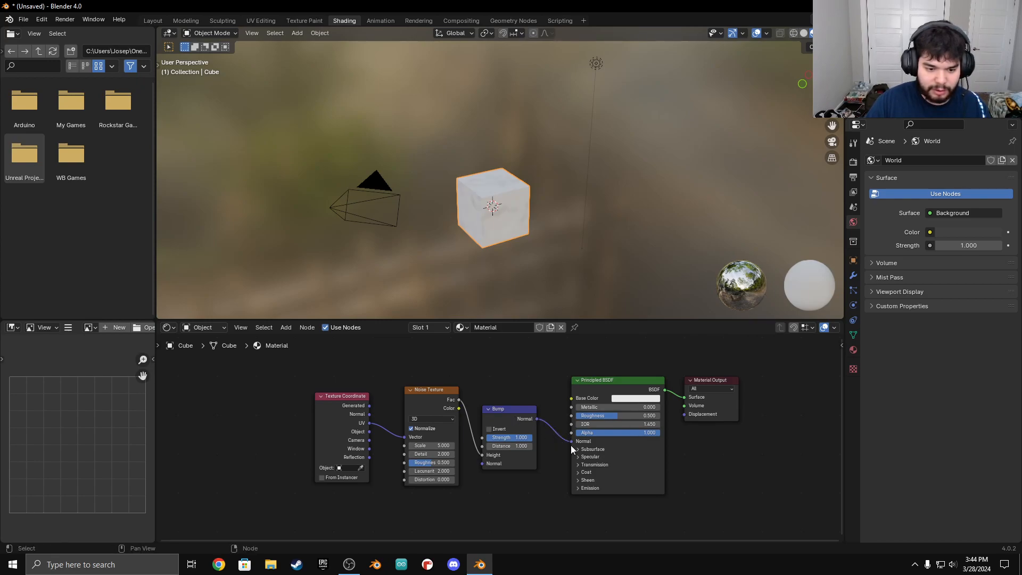
Set the Principled BSDF base color to a light cyan blue.
scroll(515, 176, up, 5)
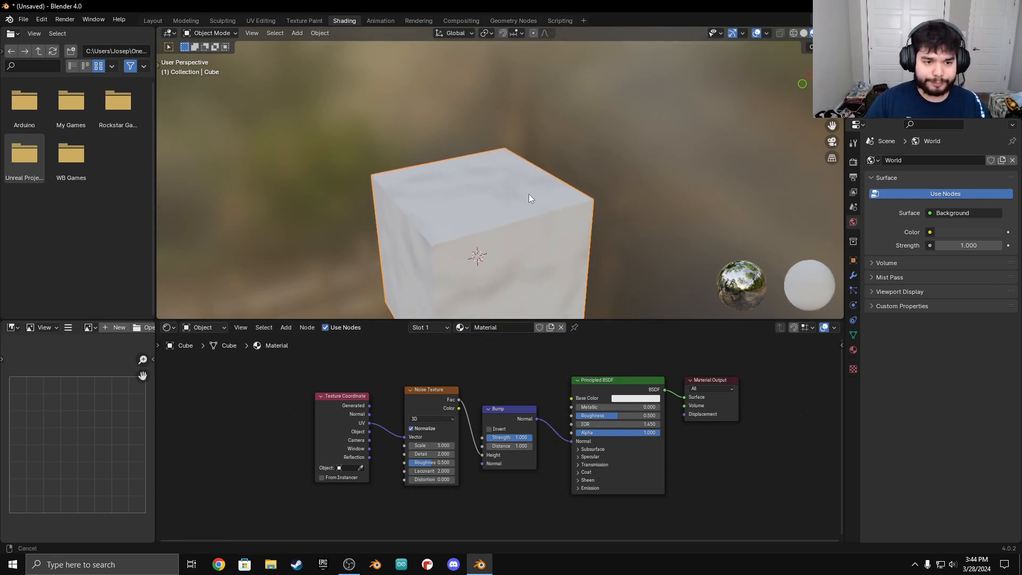
click(624, 400)
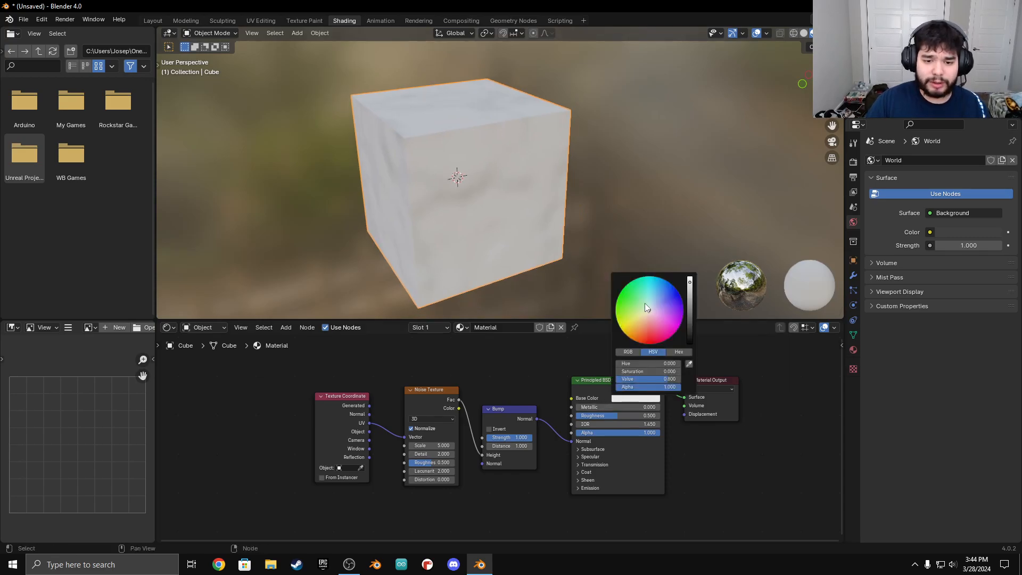
click(653, 283)
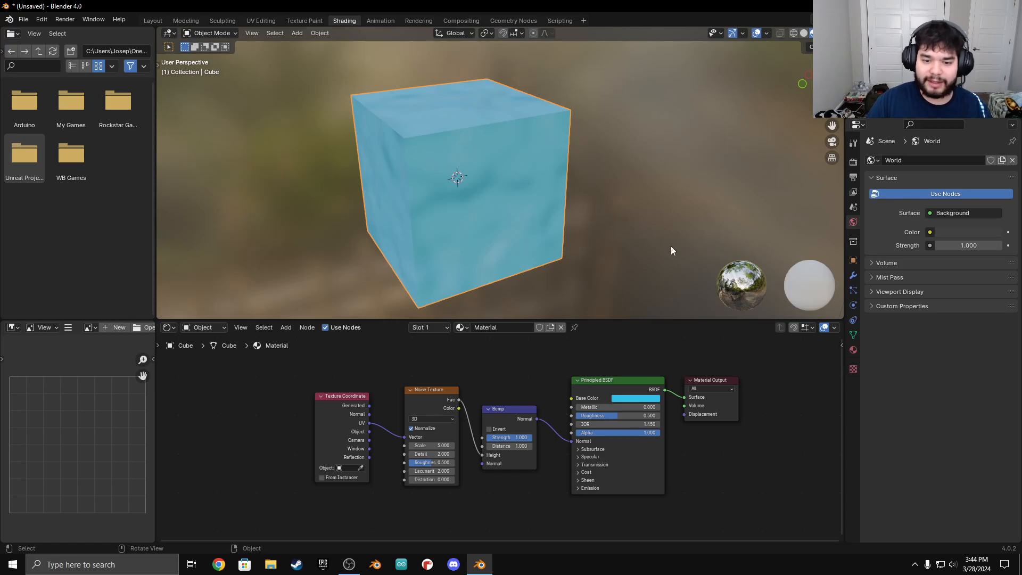
Set the Principled BSDF transmission weight to 1.000 and lower its roughness to about 0.141.
click(579, 464)
drag(583, 474, 662, 474)
scroll(636, 477, up, 3)
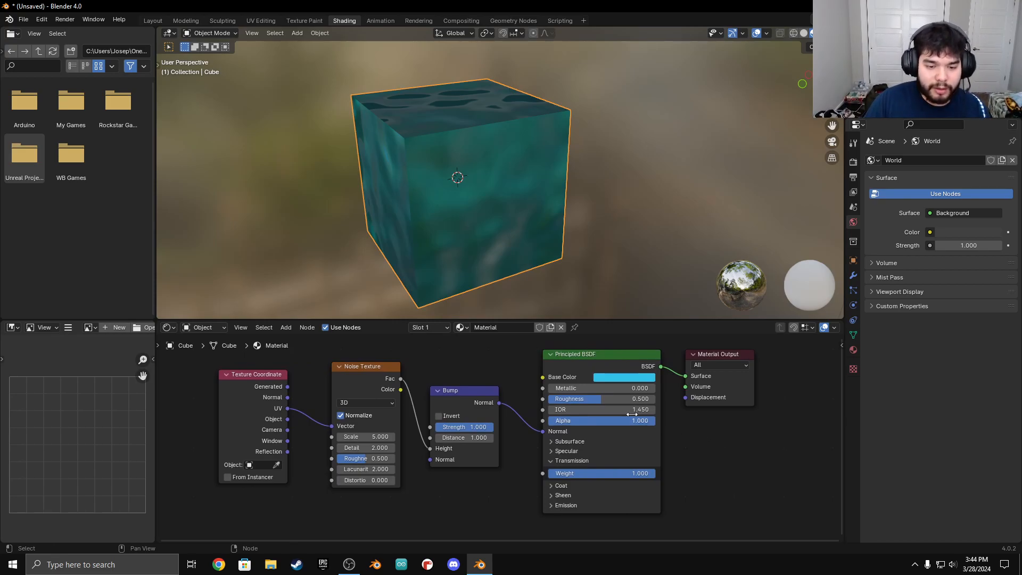
drag(602, 398, 566, 398)
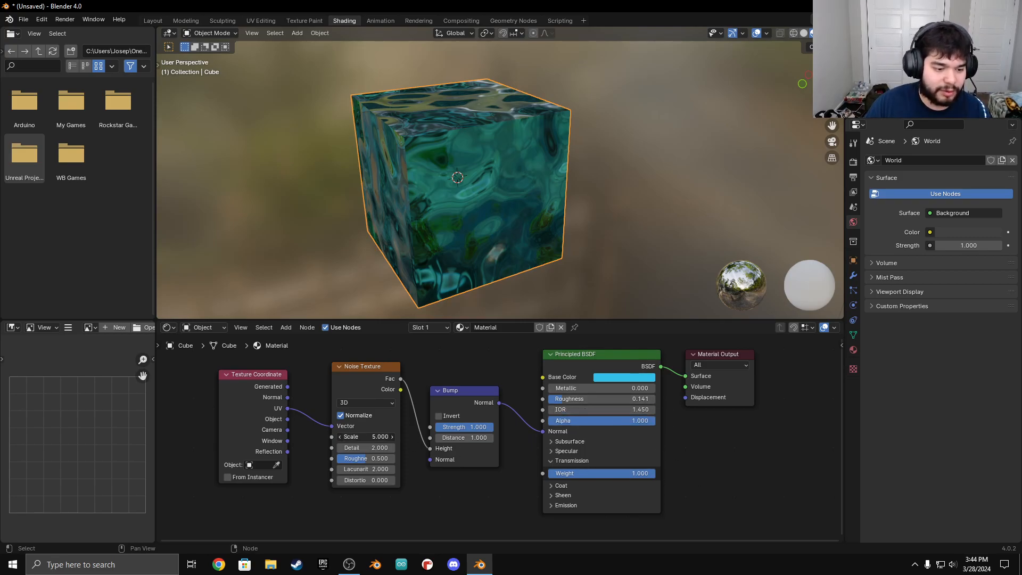
Try Noise Texture scale values of 10, 6 and 5 on the cube's material.
click(359, 437)
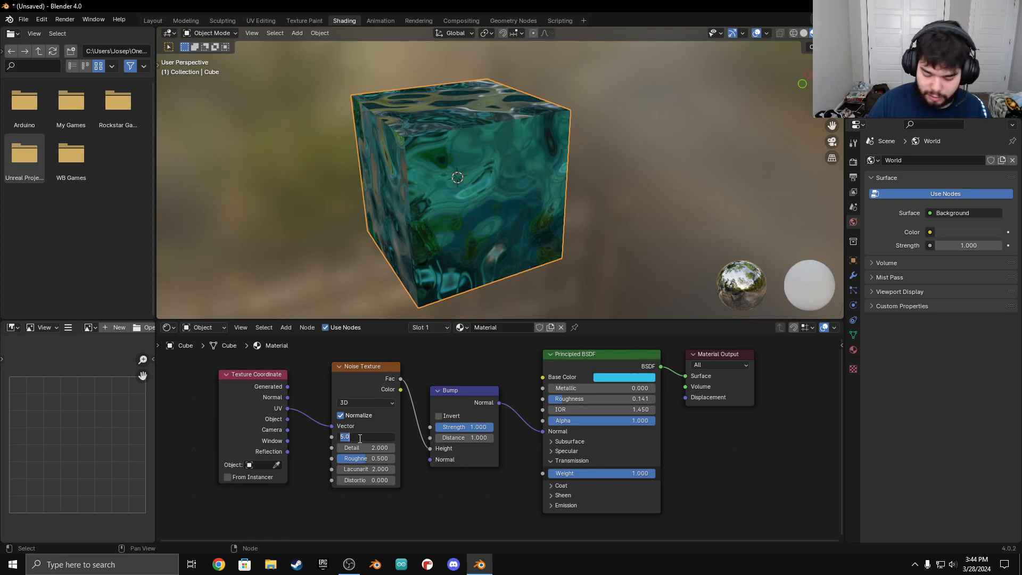
text(10)
key(Return)
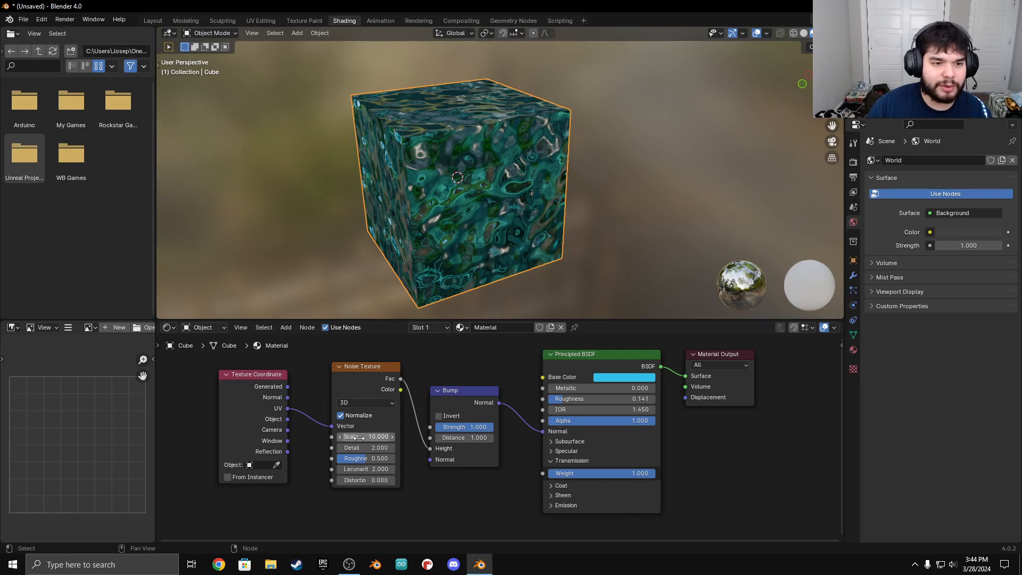
drag(363, 437, 308, 437)
click(361, 435)
text(6)
key(Return)
click(360, 435)
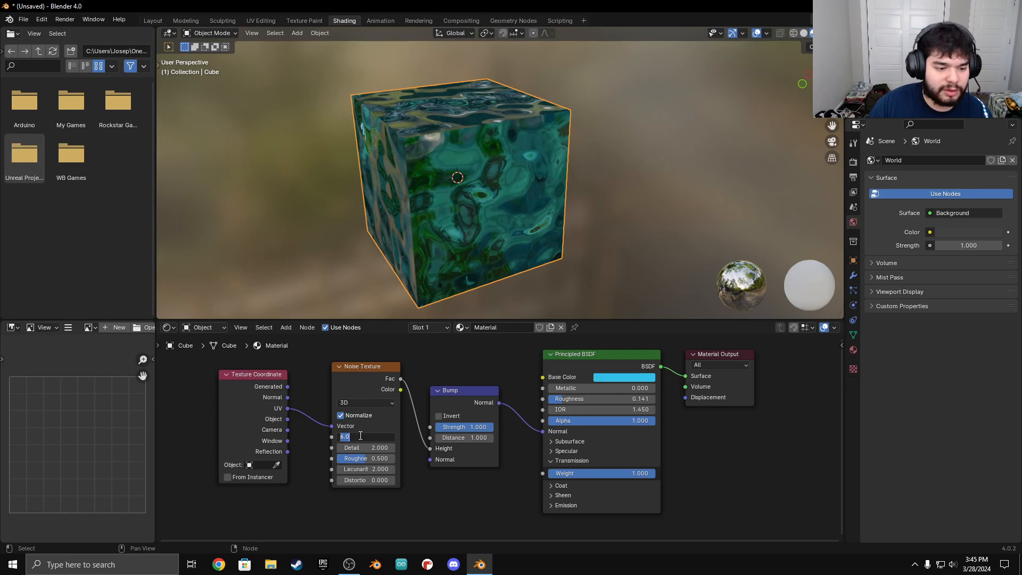
text(5)
key(Return)
Set the Noise Texture scale to 5.5.
click(360, 435)
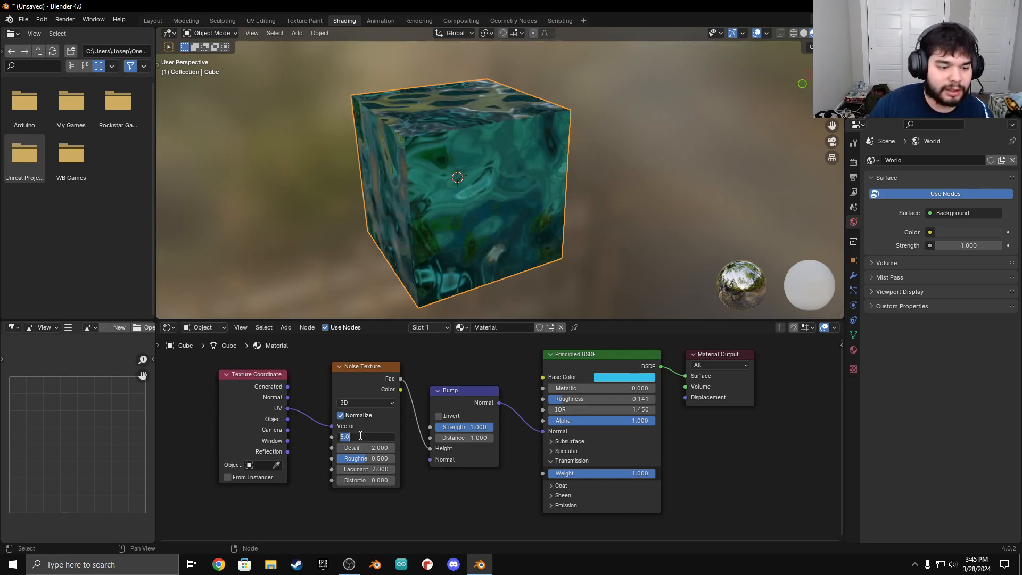
text(5.5)
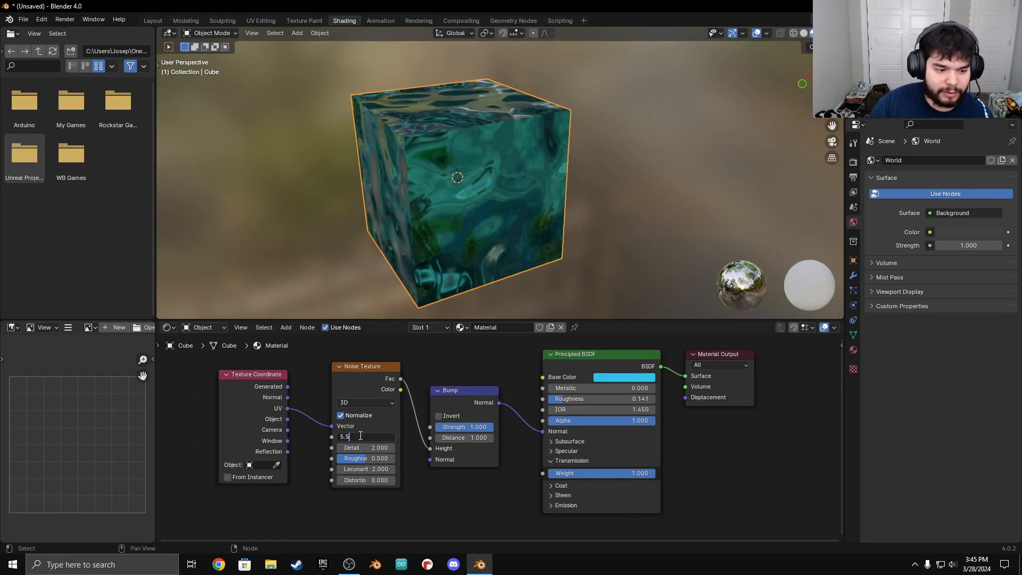
key(Return)
Set the Noise Texture detail to 3.1 and inspect the water surface on the cube.
middle_drag(505, 218, 448, 237)
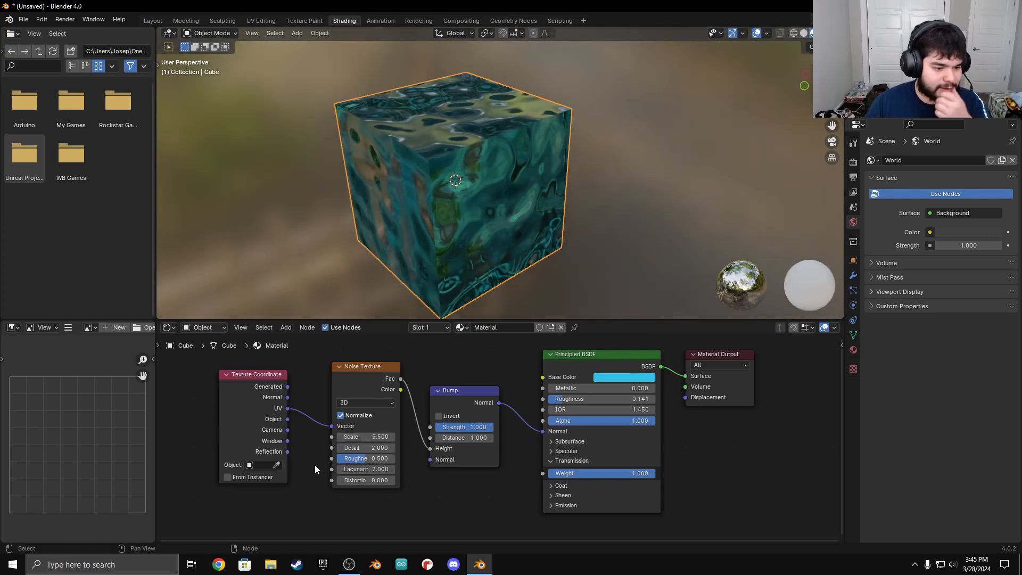
mouse_move(366, 448)
mouse_down()
mouse_move(427, 448)
mouse_move(362, 448)
mouse_up()
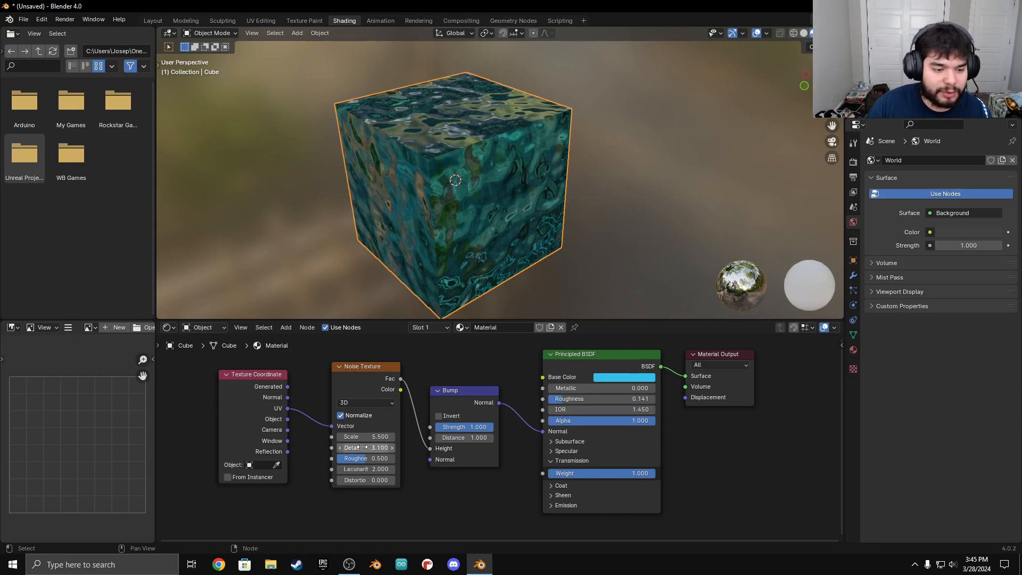
middle_drag(525, 228, 570, 250)
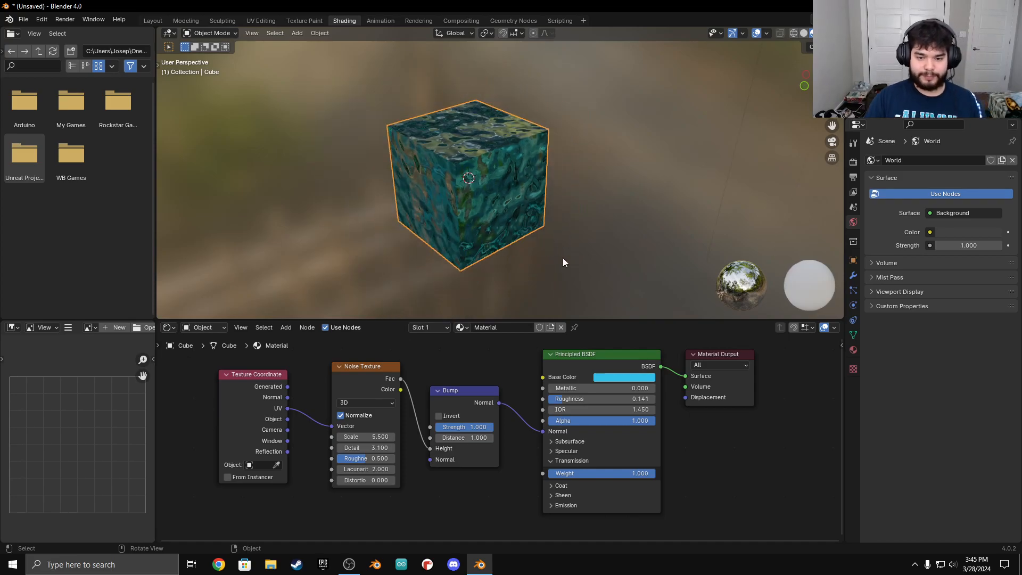
middle_drag(468, 244, 484, 204)
scroll(483, 186, up, 5)
scroll(500, 108, down, 5)
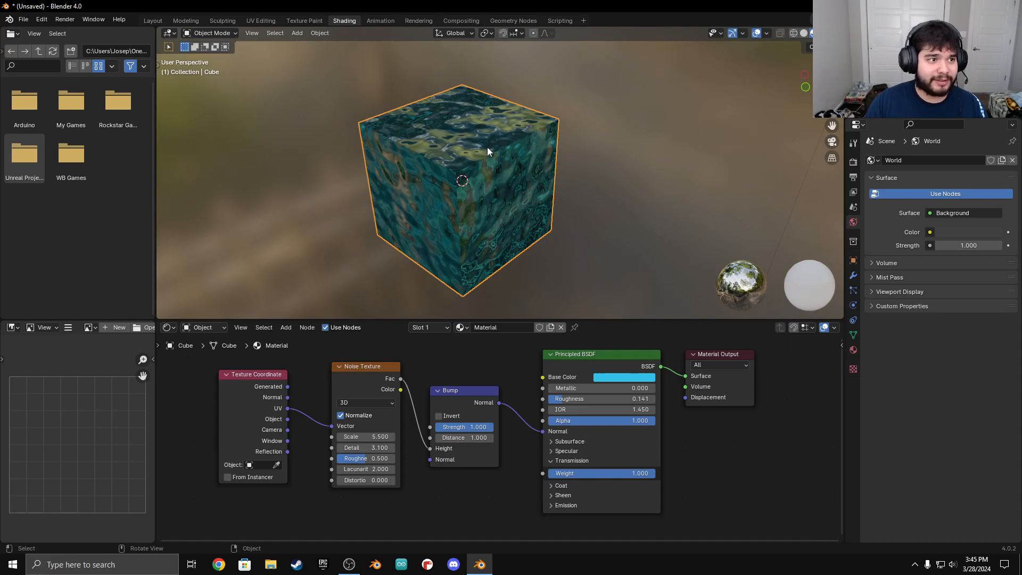
Return to the Layout workspace and raise the cube along the Z axis to about 2.41 m.
click(153, 21)
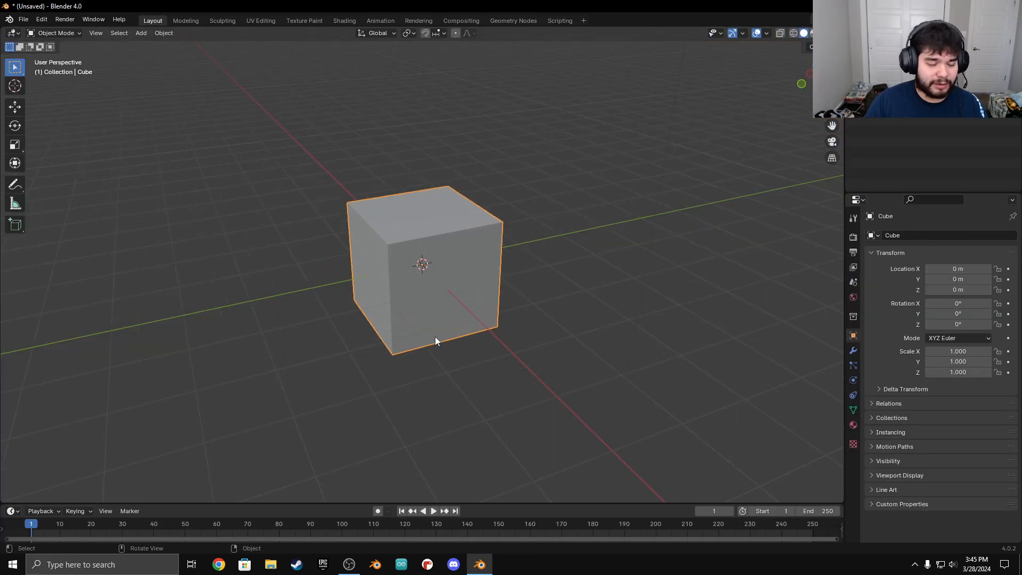
key(z)
click(450, 277)
mouse_move(451, 277)
middle_down()
mouse_move(449, 215)
mouse_move(439, 271)
mouse_move(449, 286)
mouse_move(433, 250)
middle_up()
key(z)
click(525, 273)
key(g)
key(z)
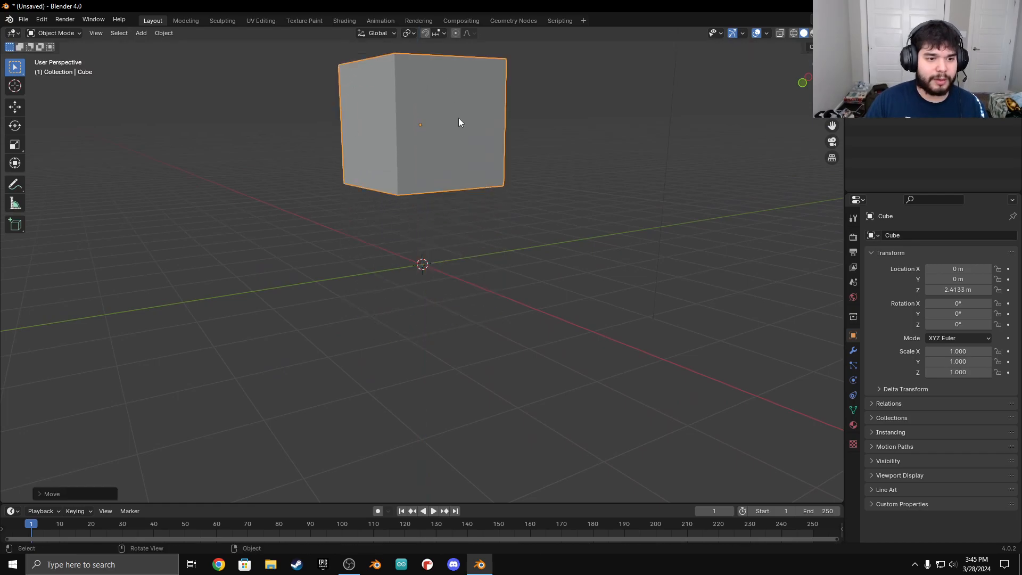
click(475, 210)
Add a plane at the origin and scale it up by about 9.55 as a floor under the cube.
key(shift+a)
mouse_move(432, 262)
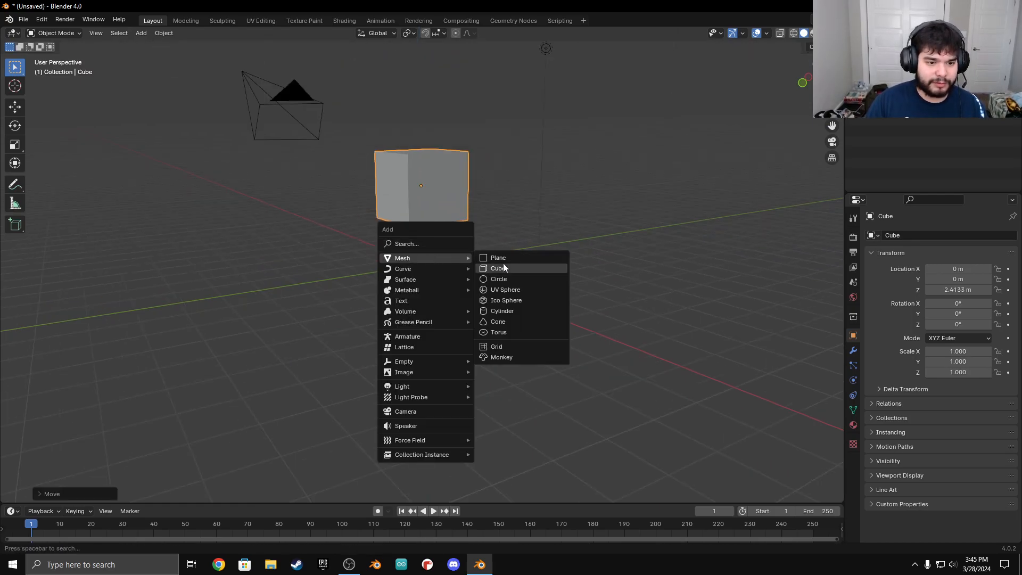
click(506, 260)
key(s)
click(229, 384)
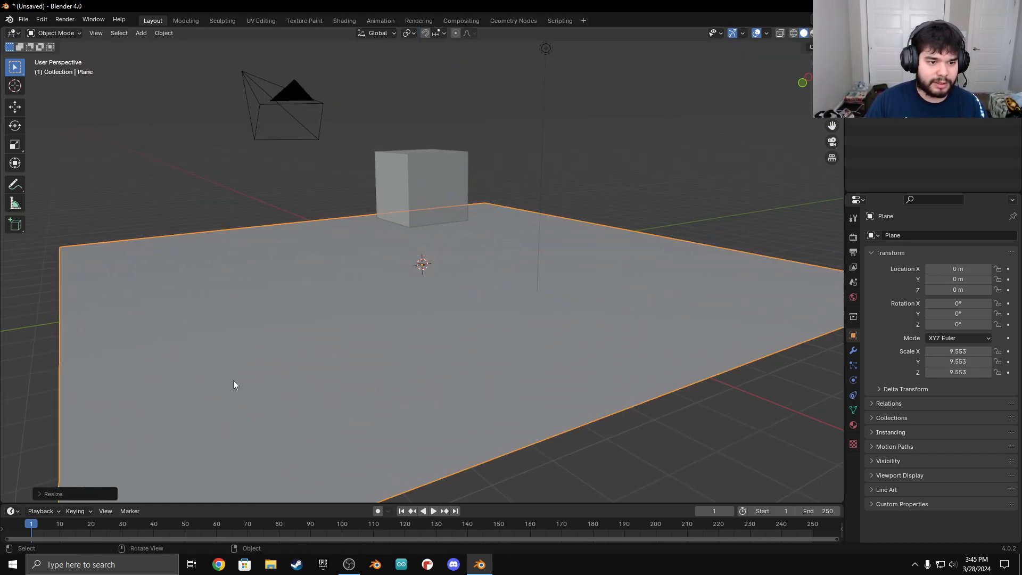
Subdivide the whole cube mesh twice in Edit Mode.
mouse_move(424, 303)
middle_down()
mouse_move(472, 313)
mouse_move(422, 266)
mouse_move(422, 302)
middle_up()
scroll(424, 273, up, 3)
click(463, 232)
middle_drag(500, 236, 445, 257)
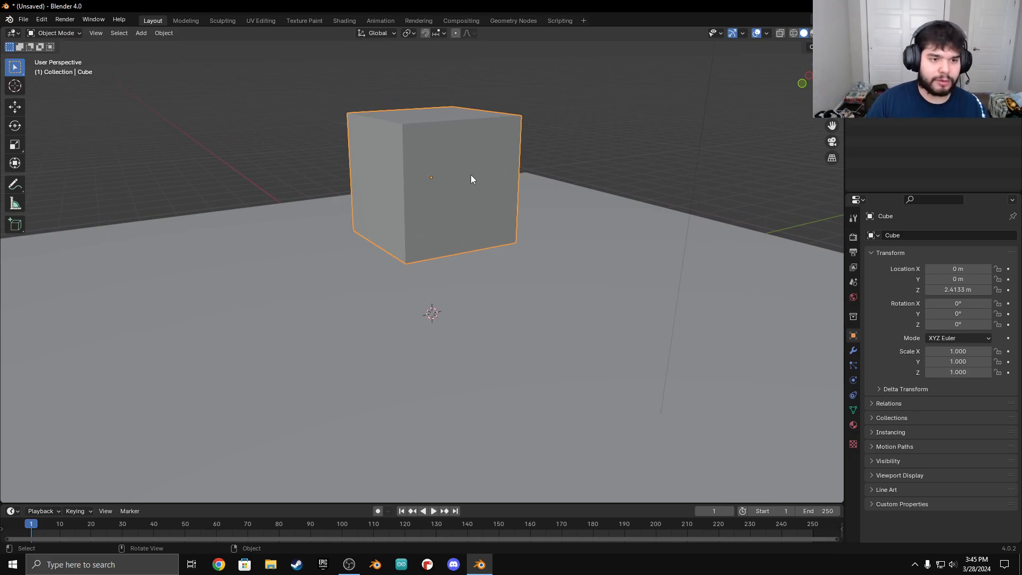
key(Tab)
right_click(437, 191)
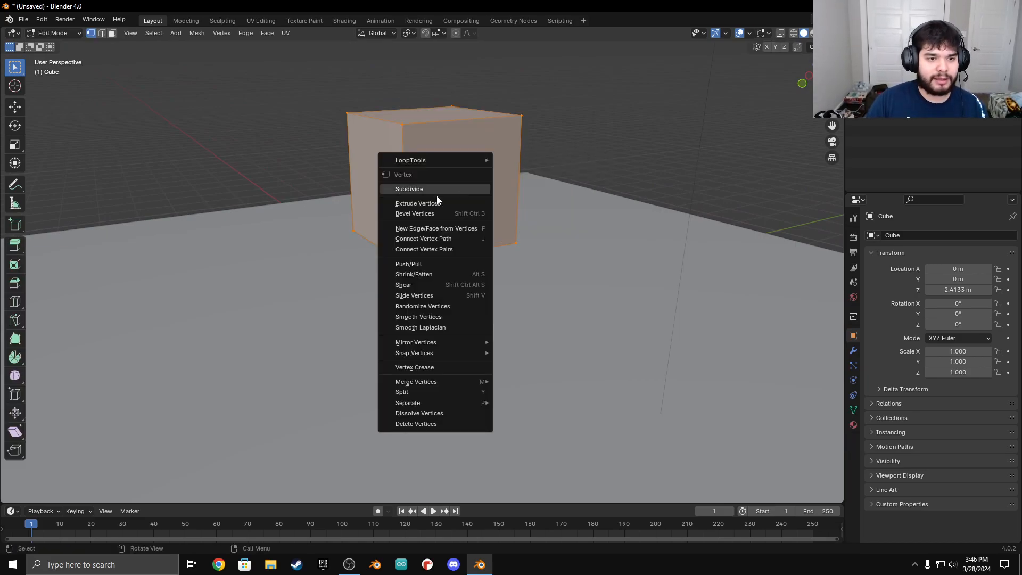
click(437, 193)
right_click(462, 174)
click(462, 174)
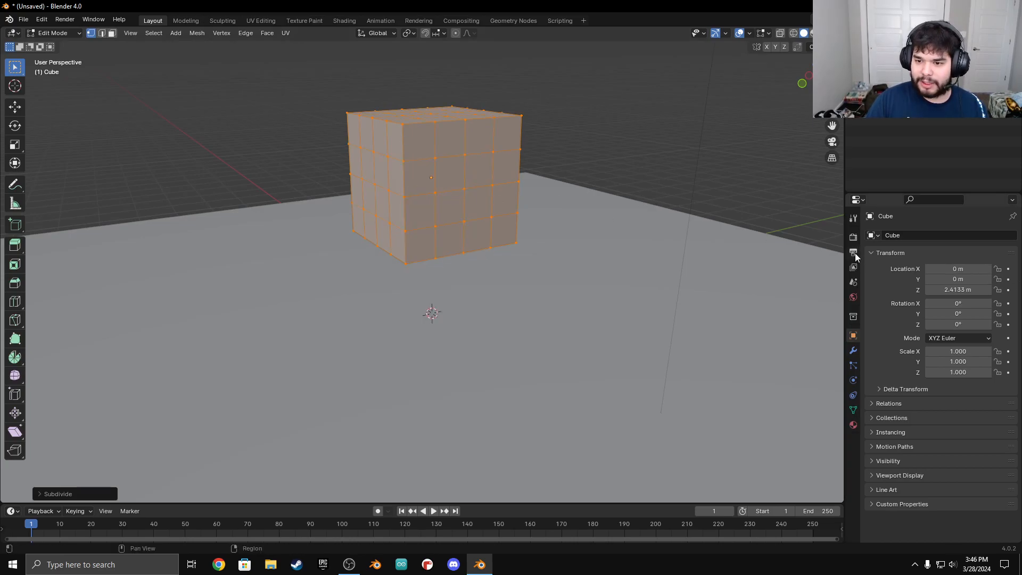
Add a Bevel modifier to the cube and set its amount to 0.005 m.
click(853, 350)
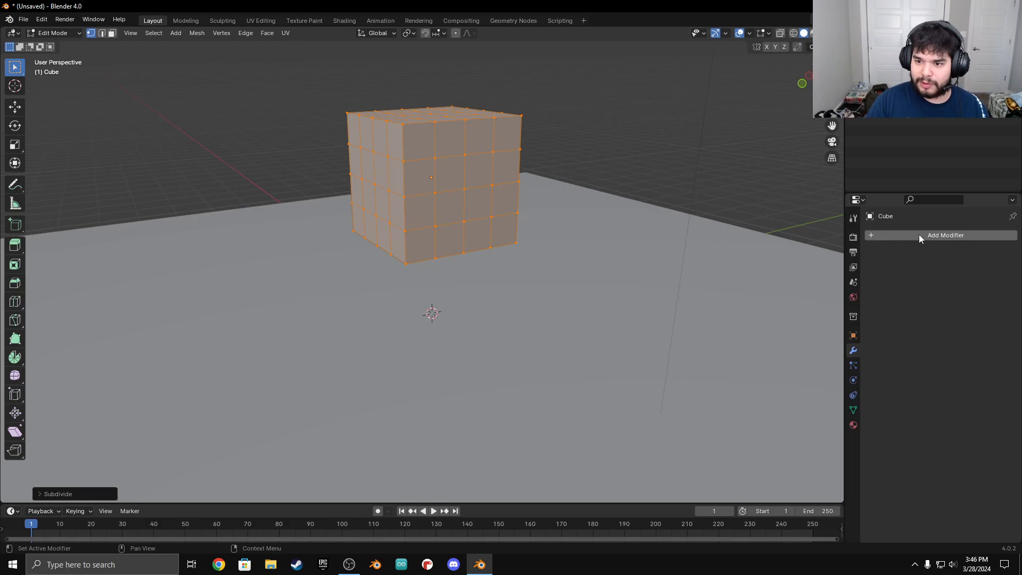
click(902, 240)
mouse_move(868, 281)
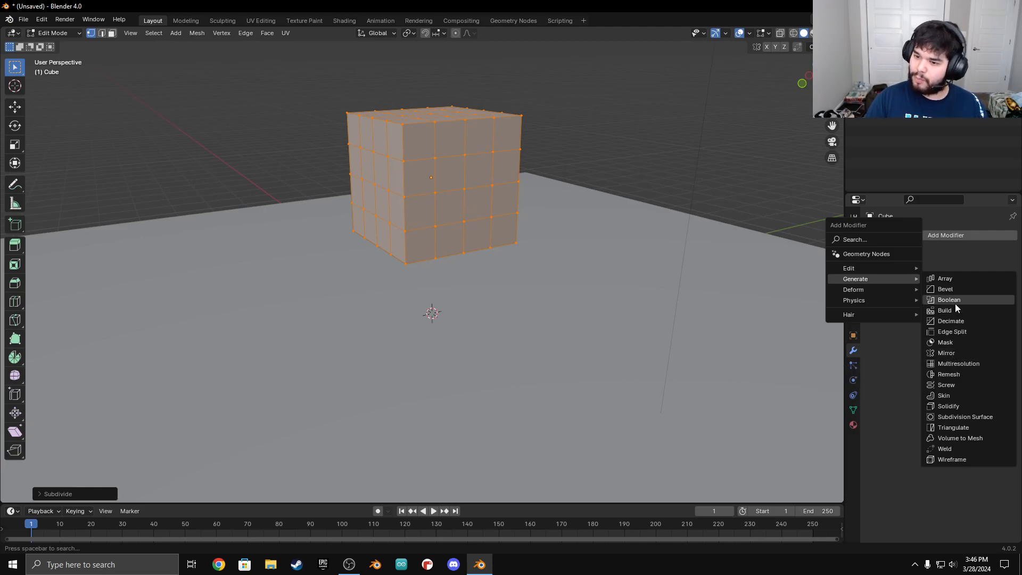
click(950, 289)
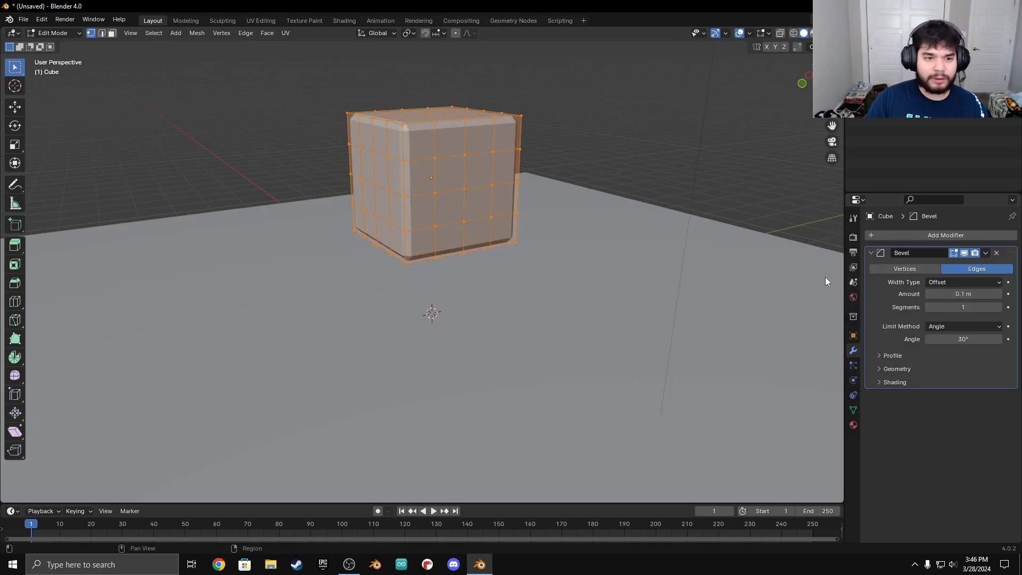
click(964, 295)
text(..5)
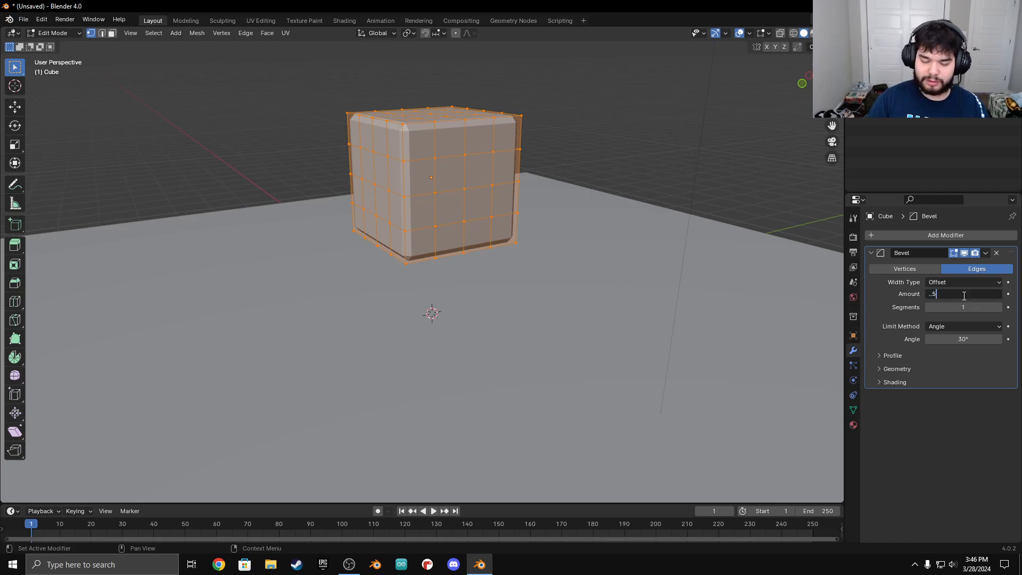
key(Return)
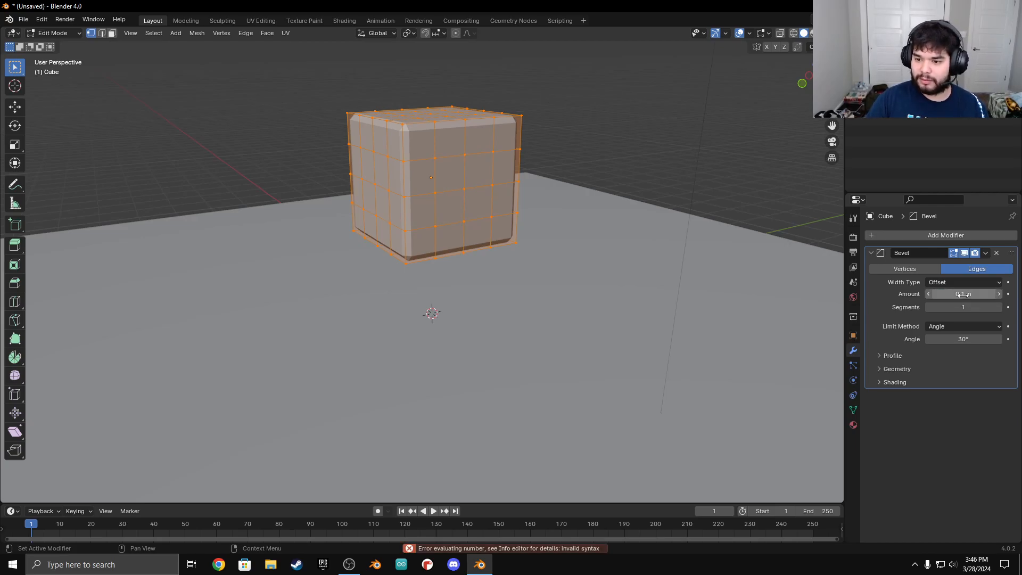
click(963, 294)
text(.005)
key(Return)
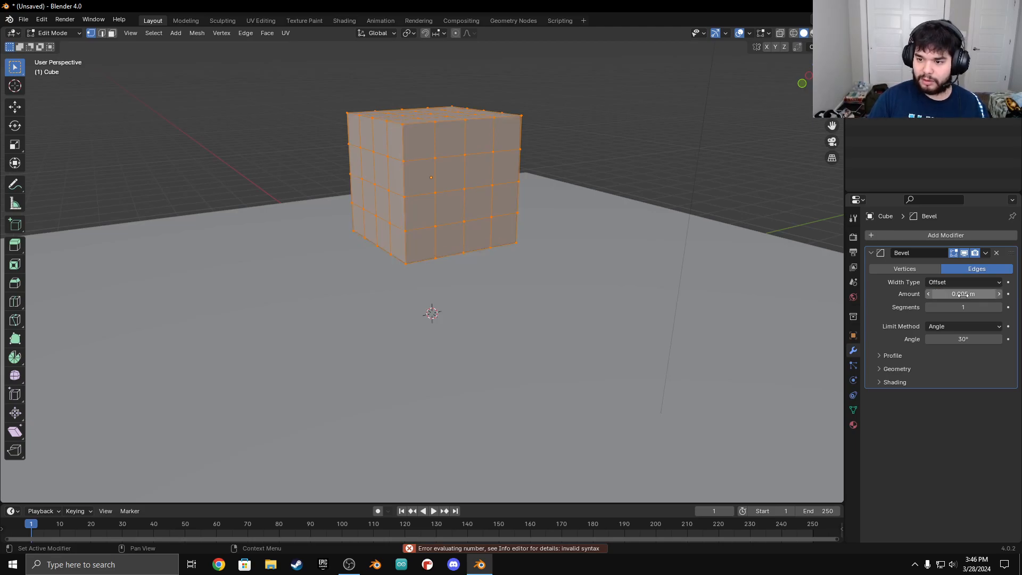
Return the cube to Object Mode and set its Bevel modifier amount to 0.01 m.
scroll(439, 140, up, 4)
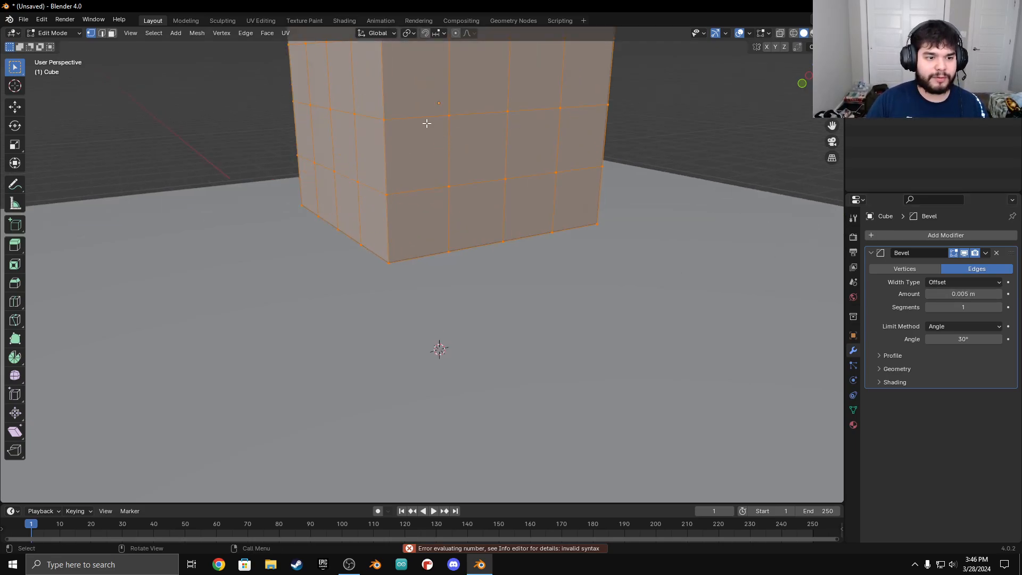
scroll(426, 123, down, 4)
key(alt+a)
key(Tab)
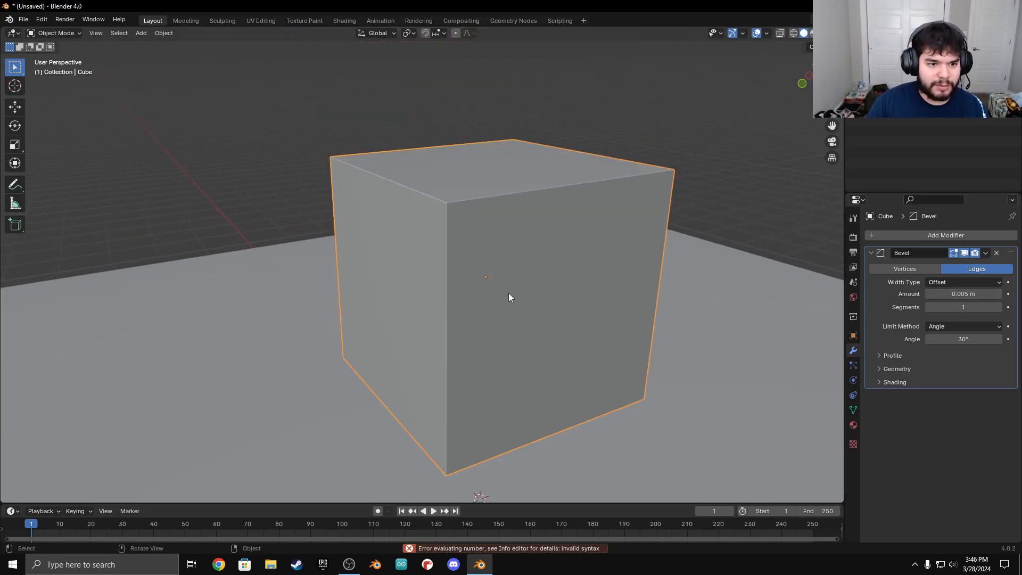
scroll(509, 297, up, 3)
middle_drag(669, 306, 623, 286)
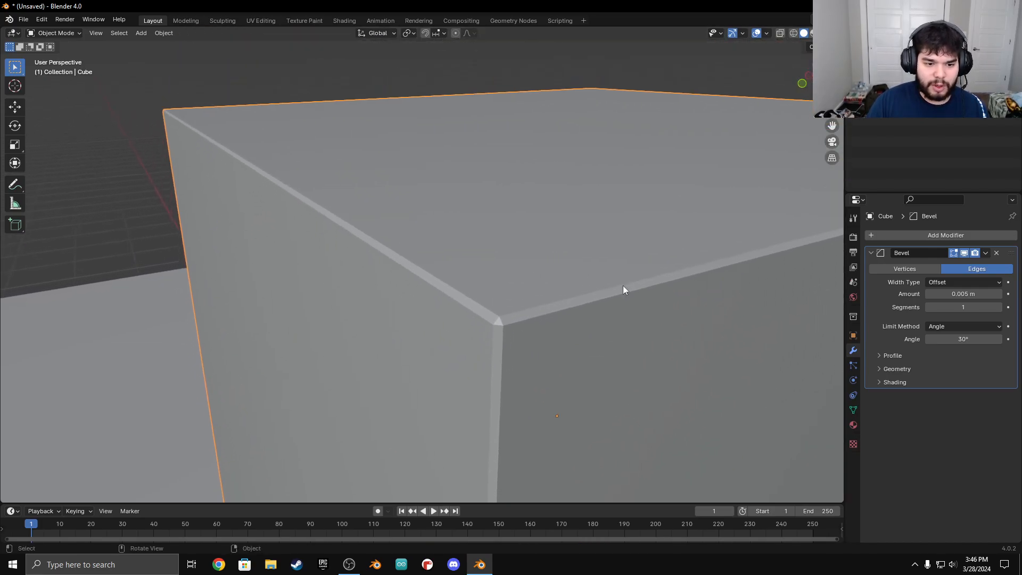
click(973, 293)
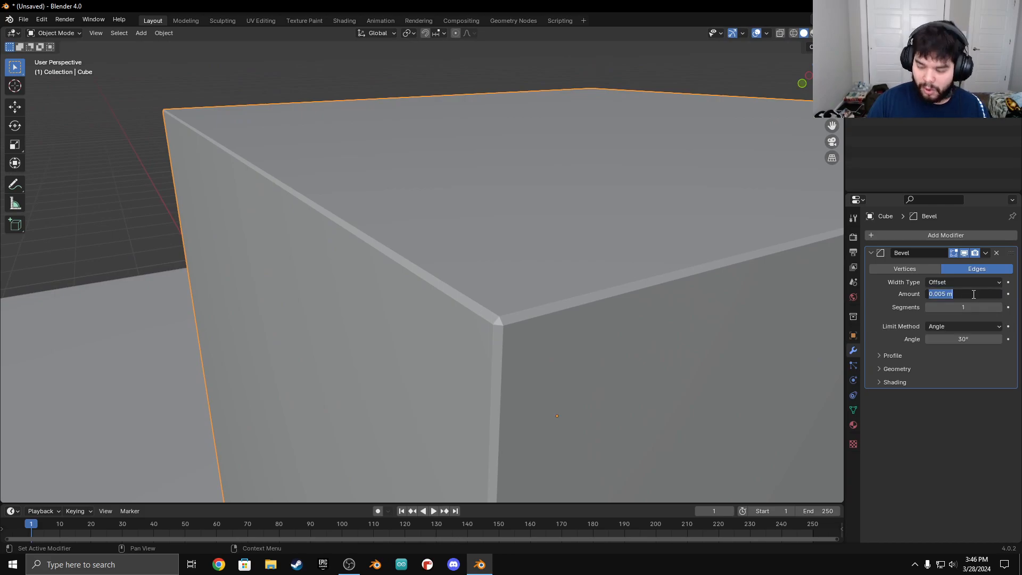
text(0.01)
key(Return)
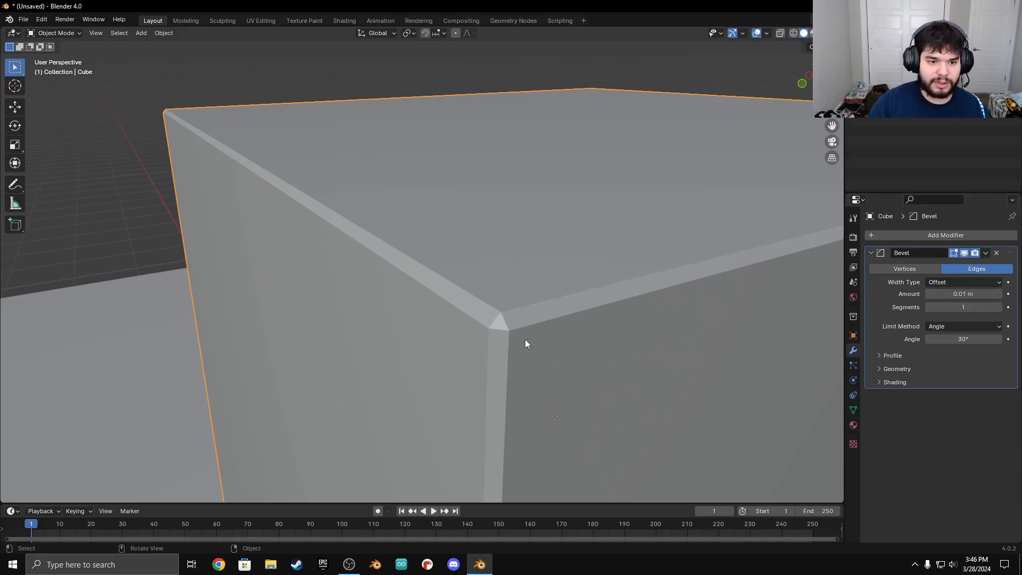
scroll(532, 325, down, 6)
key(Tab)
key(Tab)
scroll(472, 309, down, 2)
mouse_move(471, 309)
middle_down()
mouse_move(477, 288)
mouse_move(496, 298)
mouse_move(481, 289)
mouse_move(522, 321)
mouse_move(475, 305)
mouse_move(473, 317)
middle_up()
key(a)
key(a)
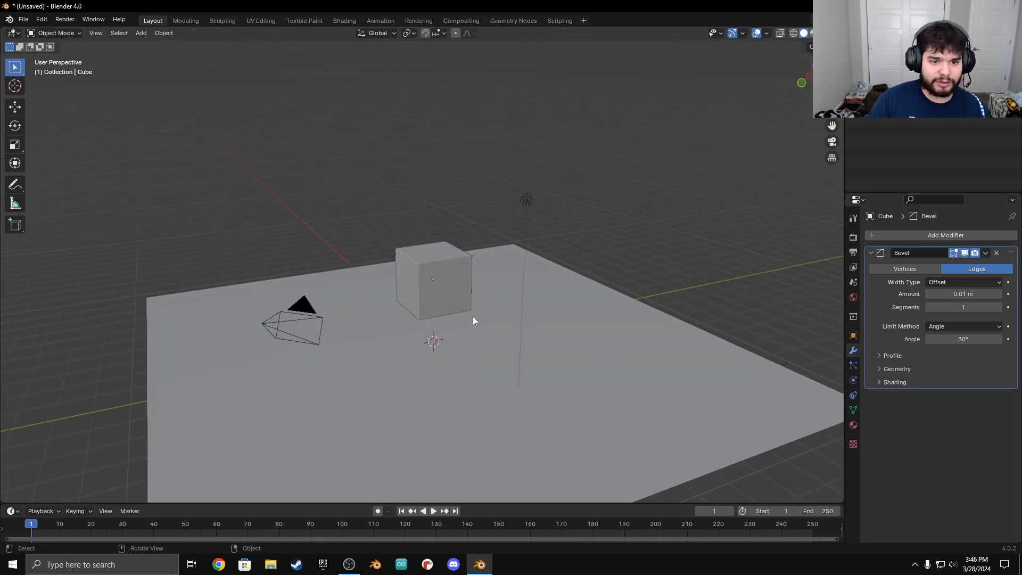
Switch the viewport to Rendered shading and set the render engine to Cycles.
click(533, 199)
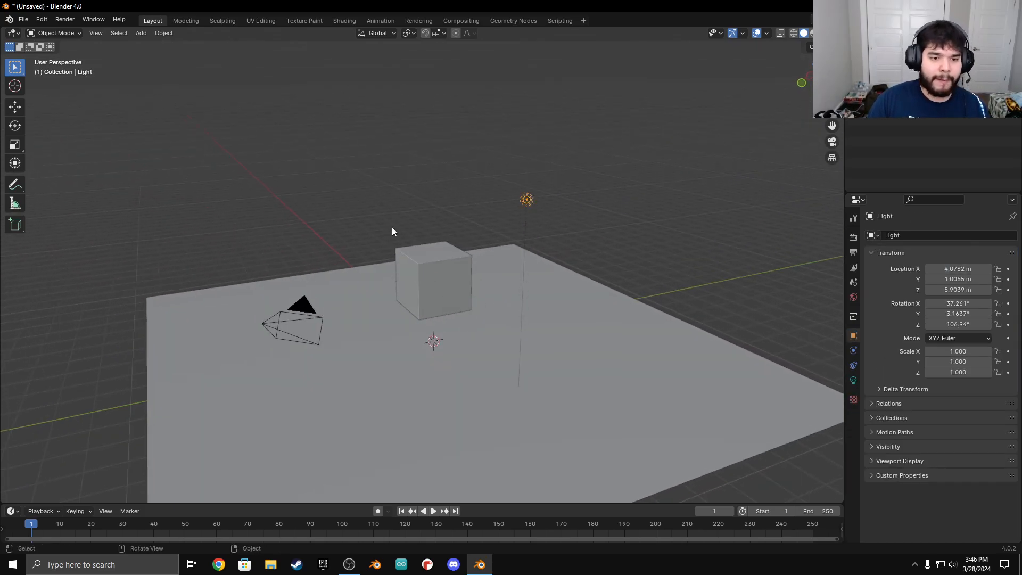
key(z)
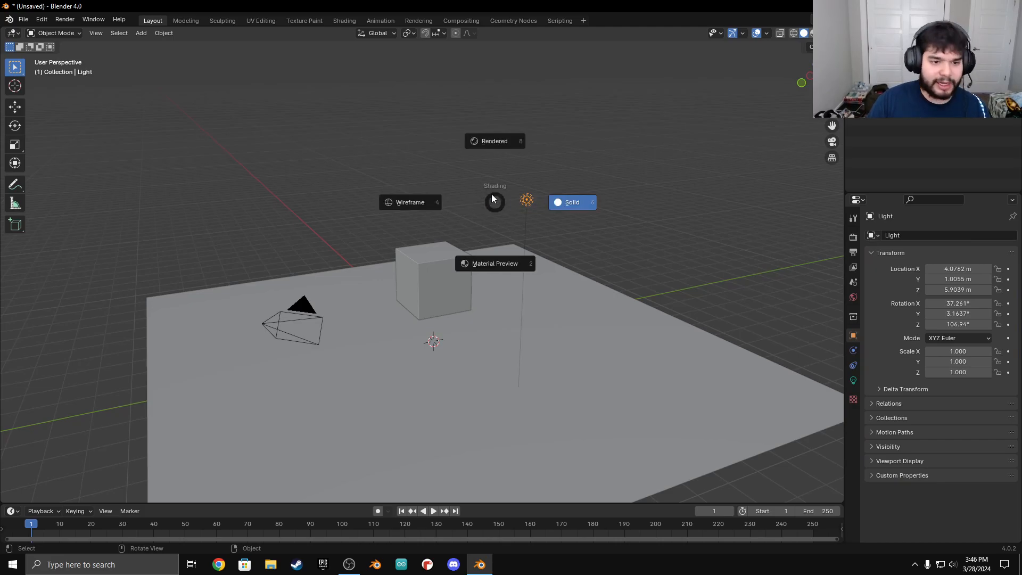
click(504, 137)
click(853, 237)
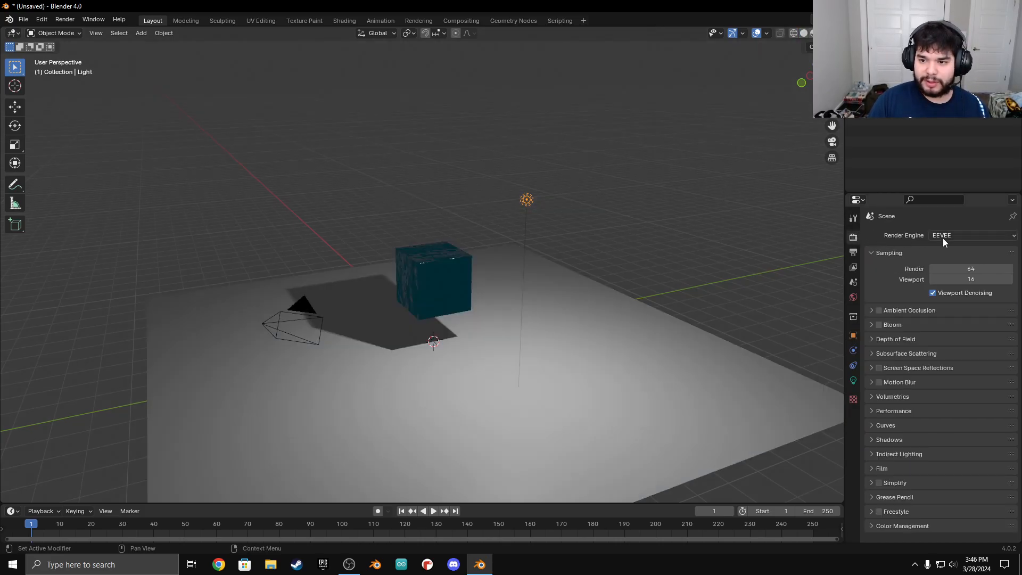
middle_drag(511, 277, 460, 293)
scroll(459, 293, up, 3)
click(957, 236)
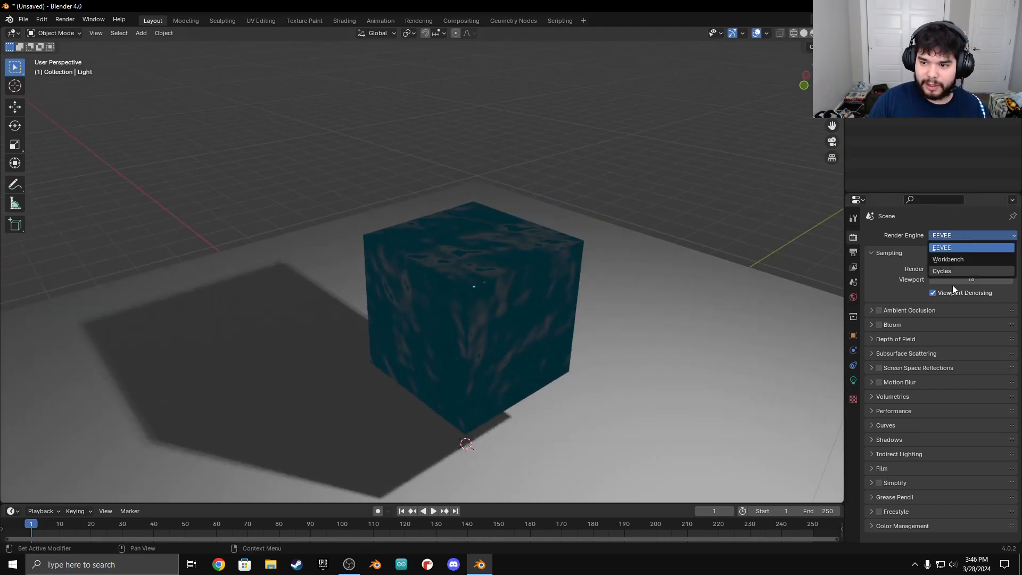
click(946, 272)
Set the Cycles render device to GPU Compute.
click(954, 261)
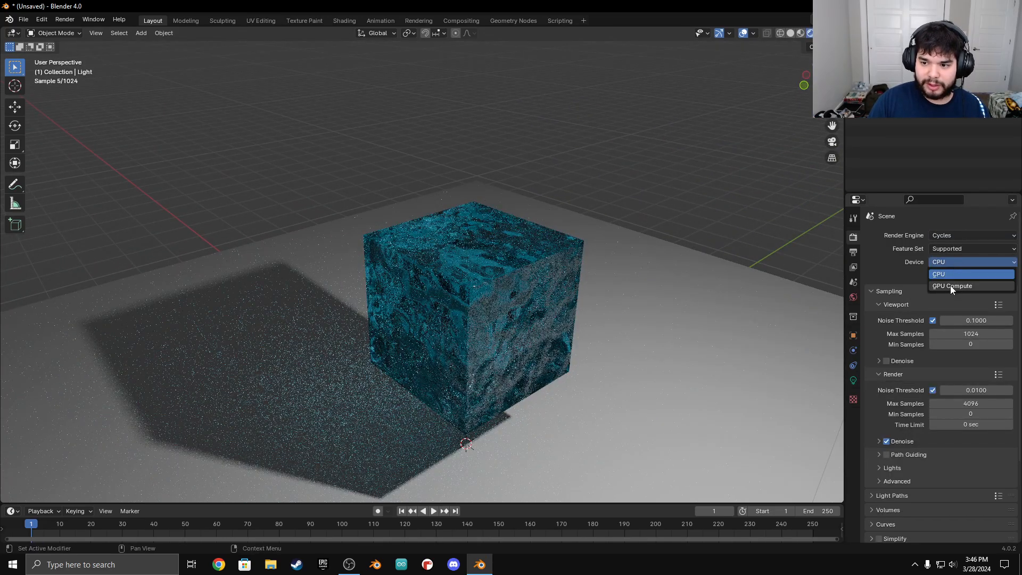
click(950, 285)
middle_drag(442, 292, 503, 289)
click(939, 262)
click(957, 273)
click(947, 261)
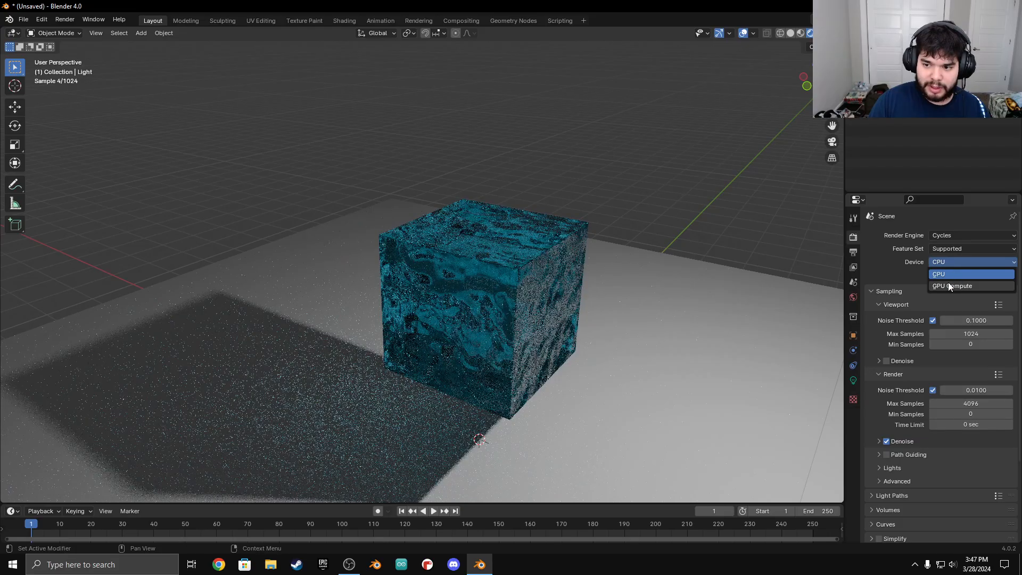
click(949, 287)
middle_drag(441, 283, 461, 279)
scroll(492, 288, up, 3)
scroll(461, 280, down, 3)
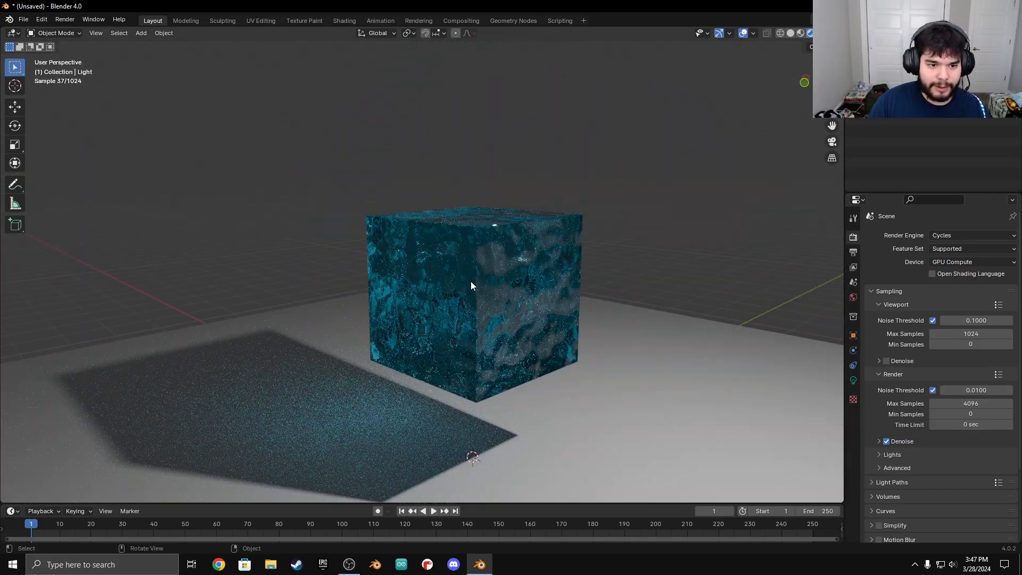
Select the floor plane and scale it up uniformly by a factor of about 1.4.
scroll(506, 317, down, 4)
middle_drag(520, 302, 401, 268)
click(200, 251)
middle_drag(200, 251, 391, 269)
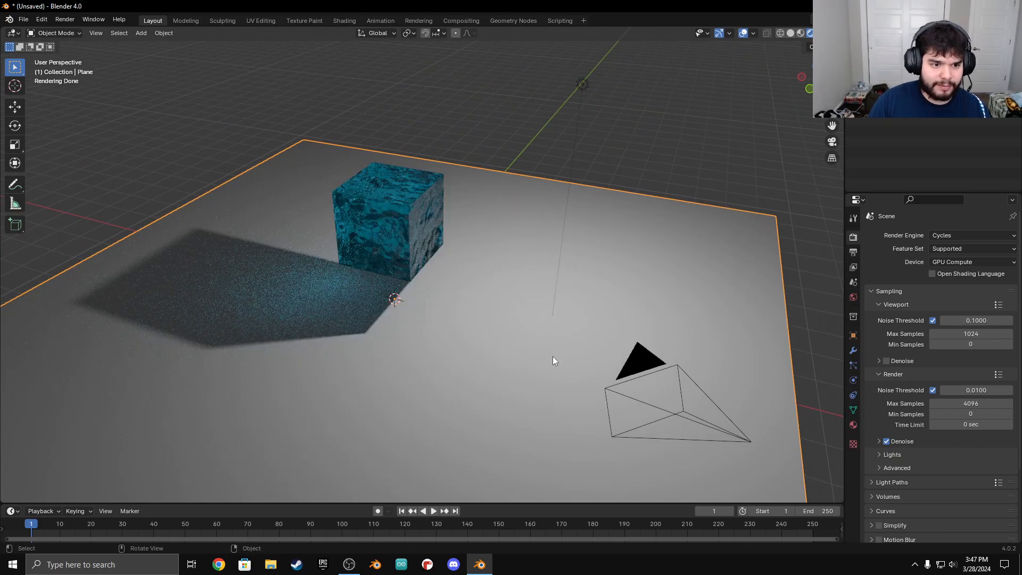
middle_drag(646, 307, 589, 298)
key(s)
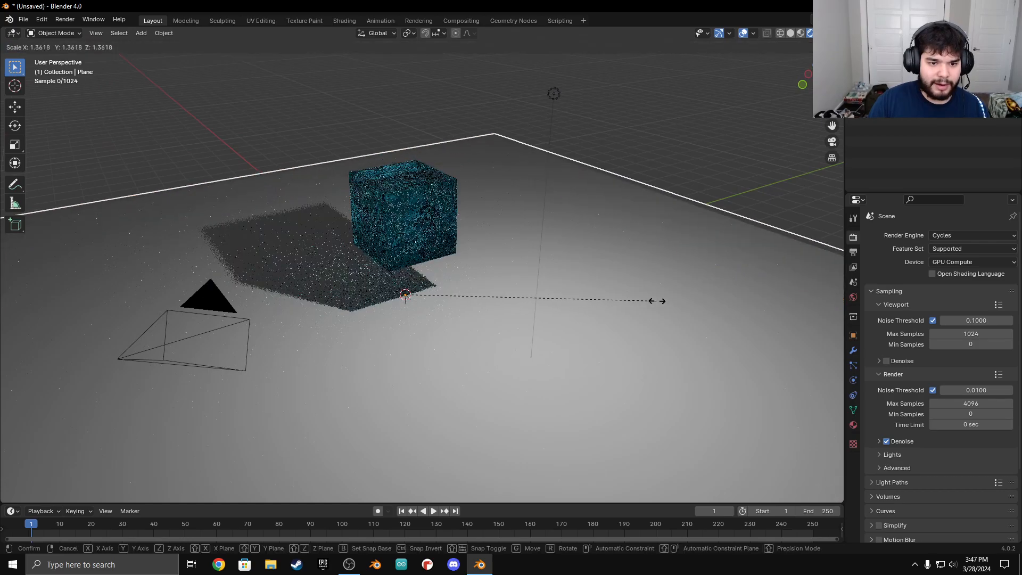
click(678, 318)
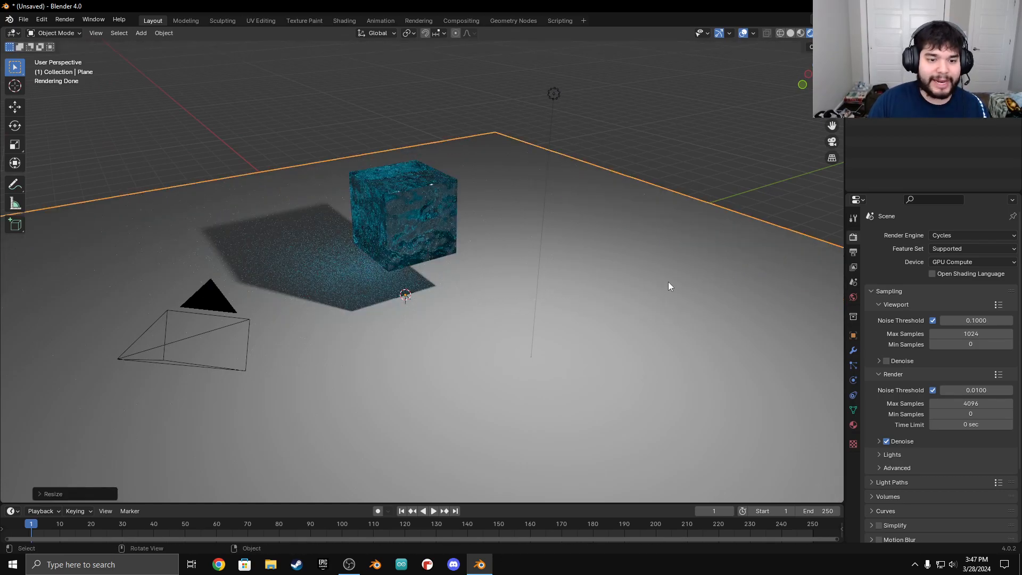
Create a new material on the floor plane and give it a bright magenta base color.
click(853, 424)
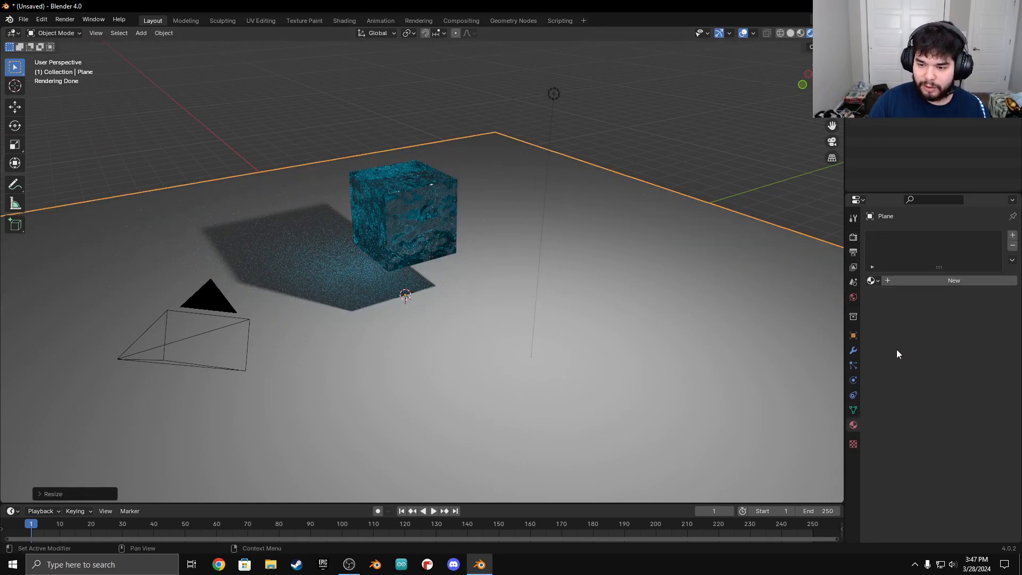
click(913, 282)
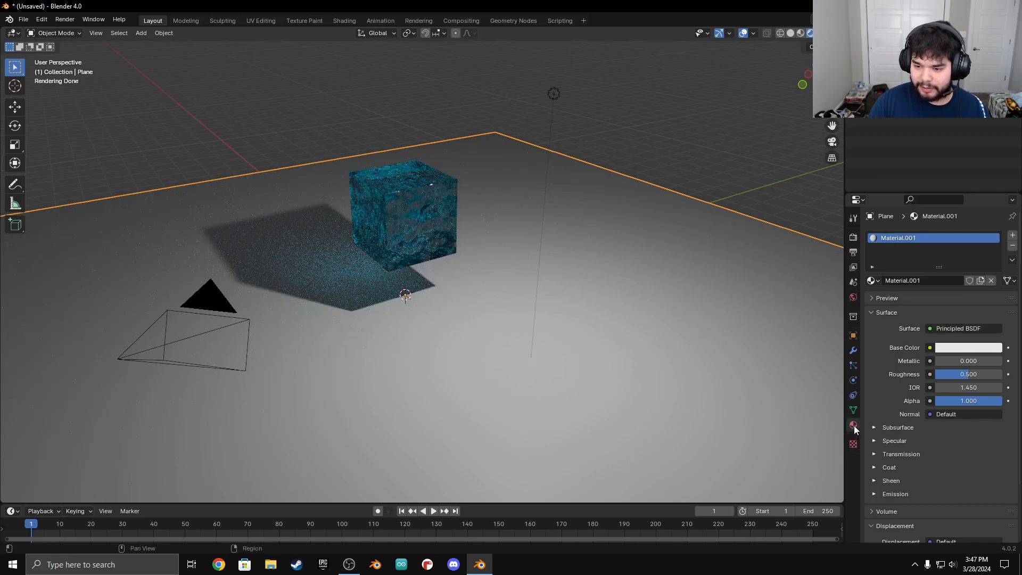
click(946, 349)
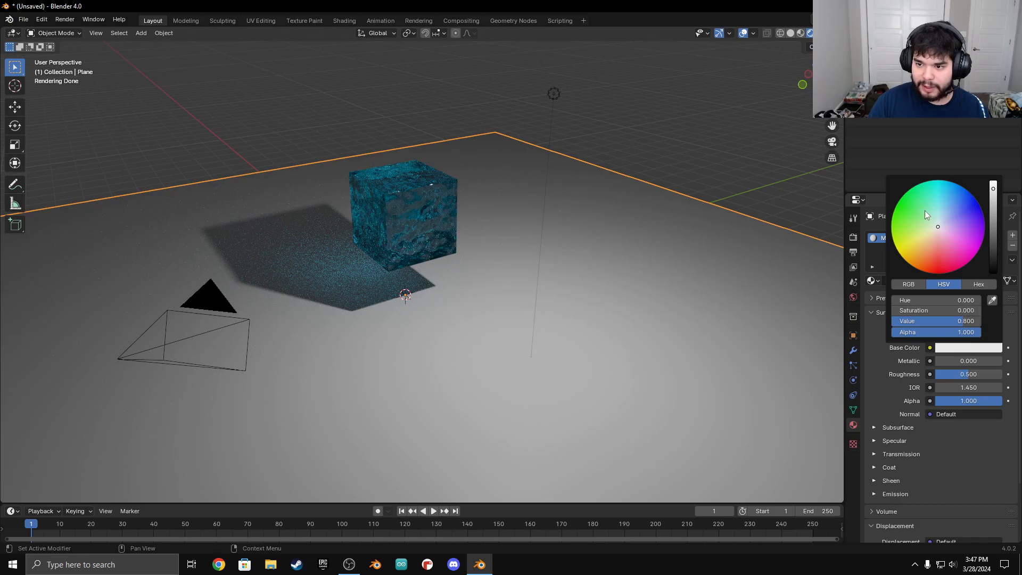
click(906, 212)
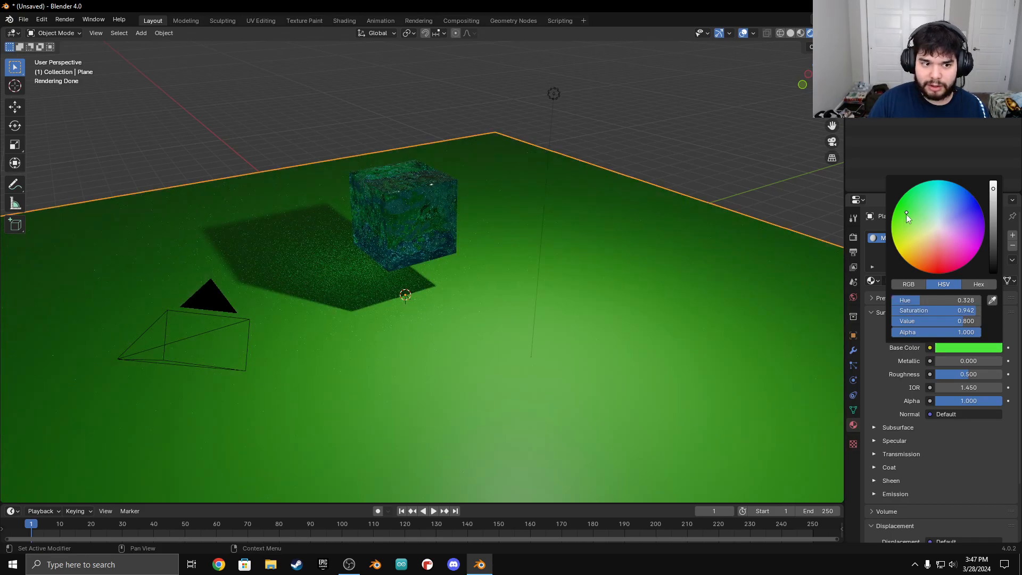
click(909, 236)
drag(909, 236, 928, 259)
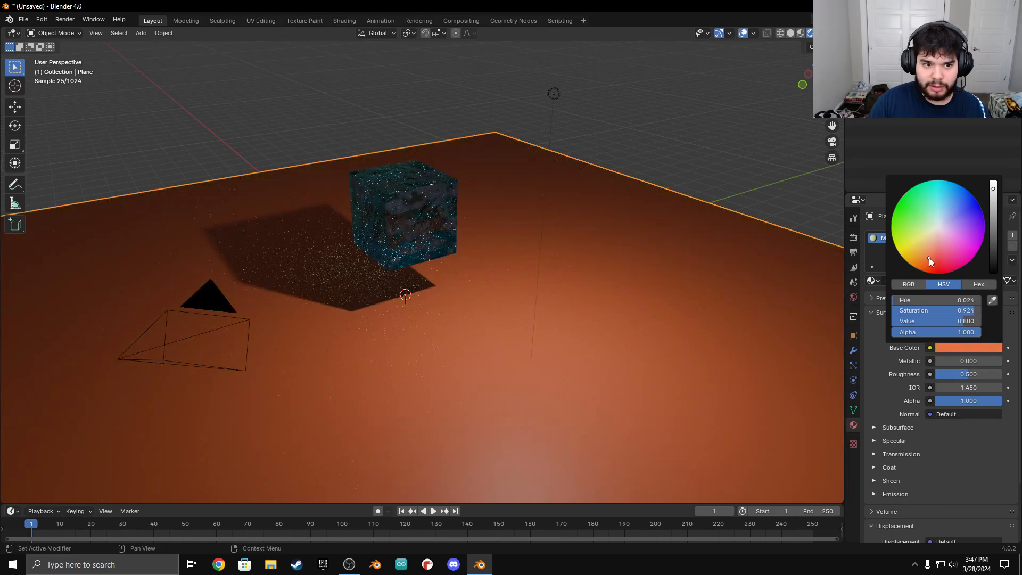
click(971, 253)
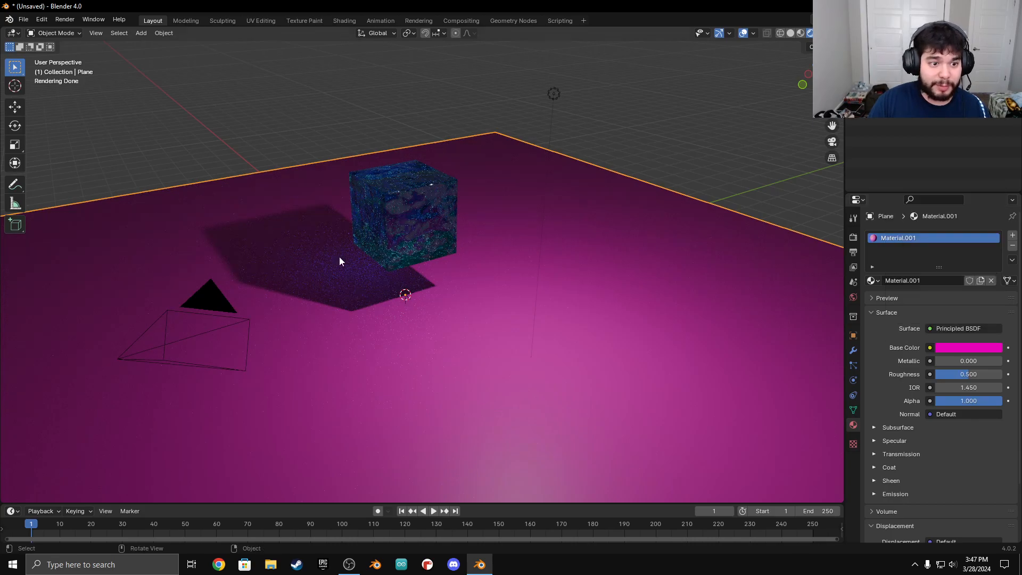
Select the water cube and raise it higher above the floor plane along the Z axis.
scroll(384, 184, up, 3)
shift+middle_drag(409, 185, 439, 227)
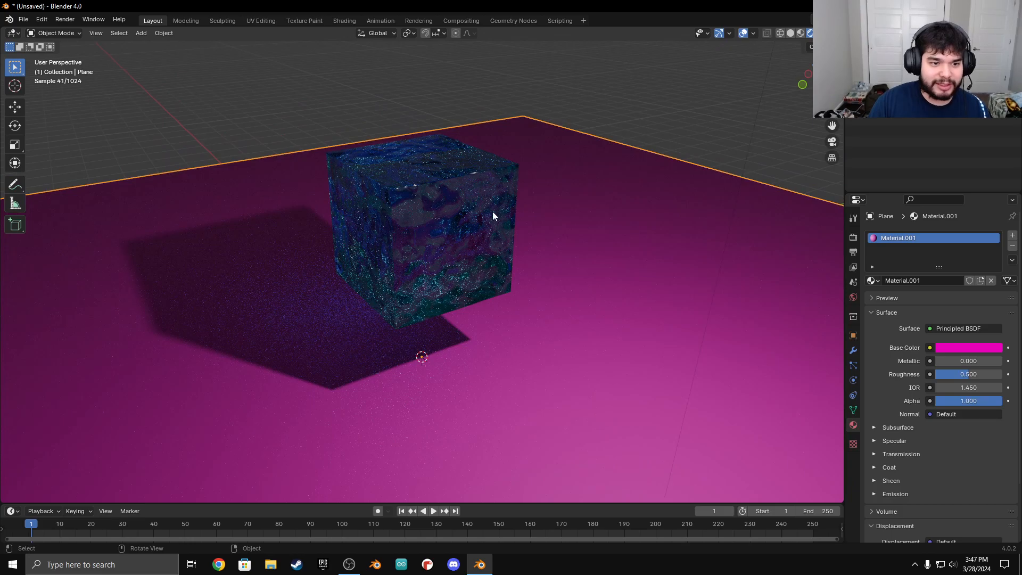
scroll(547, 280, down, 5)
middle_drag(463, 278, 447, 240)
scroll(411, 257, up, 5)
click(433, 227)
scroll(504, 269, down, 4)
key(g)
key(z)
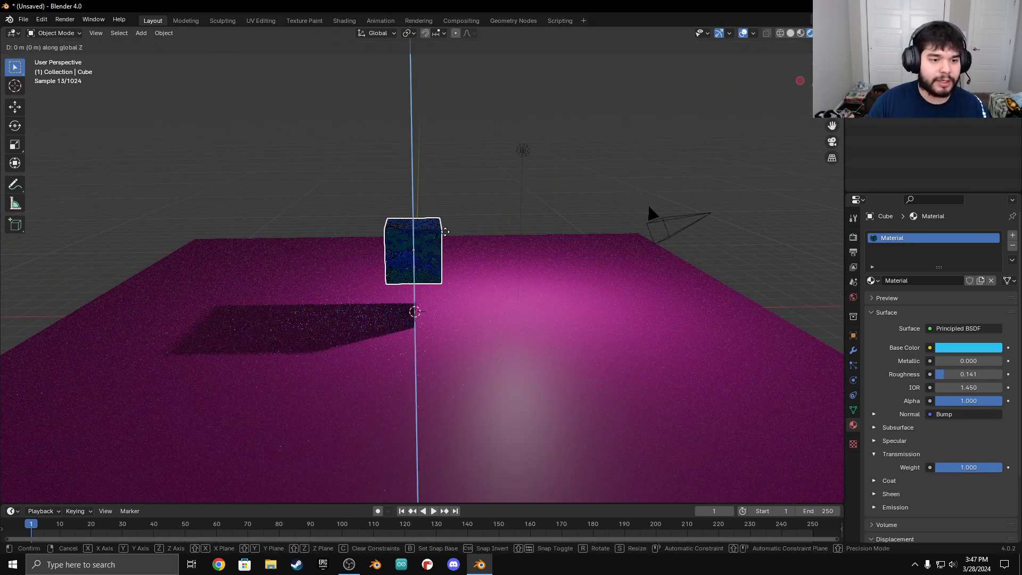
click(447, 94)
Select the point light and raise it along the Z axis above the cube.
middle_drag(449, 201, 485, 170)
click(484, 170)
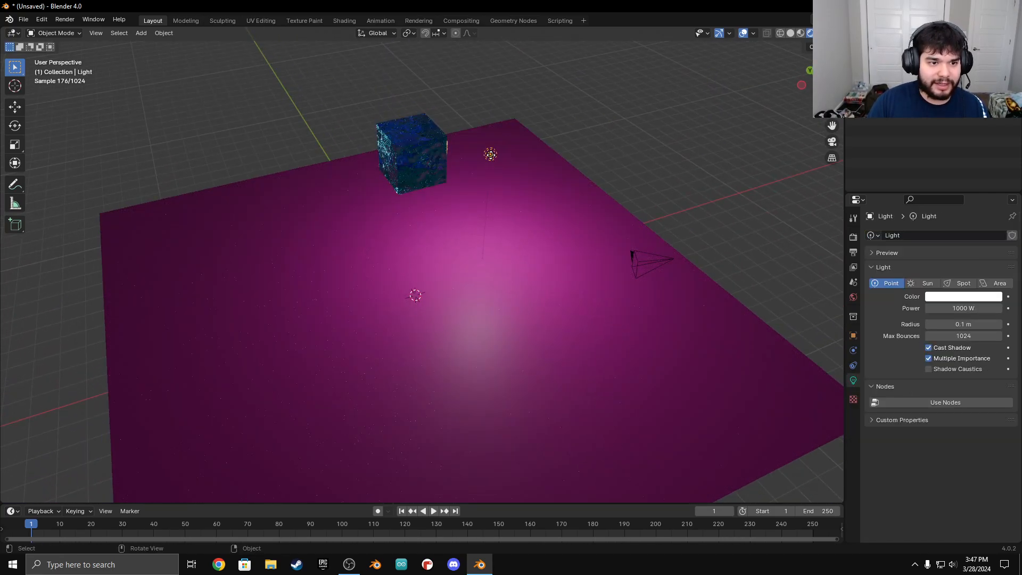
key(g)
key(z)
click(555, 173)
scroll(512, 197, down, 3)
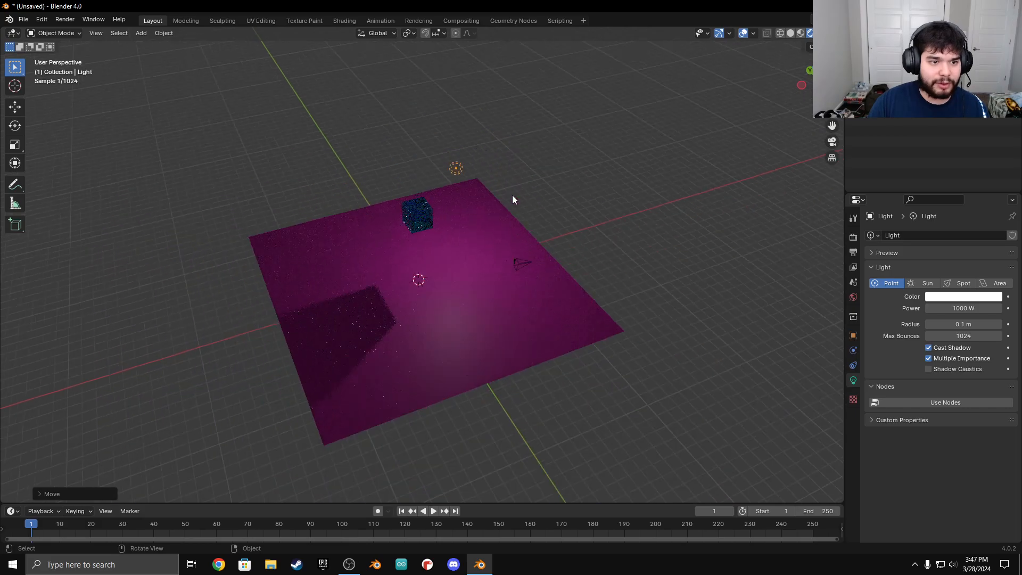
Delete the point light from the scene.
key(x)
click(466, 187)
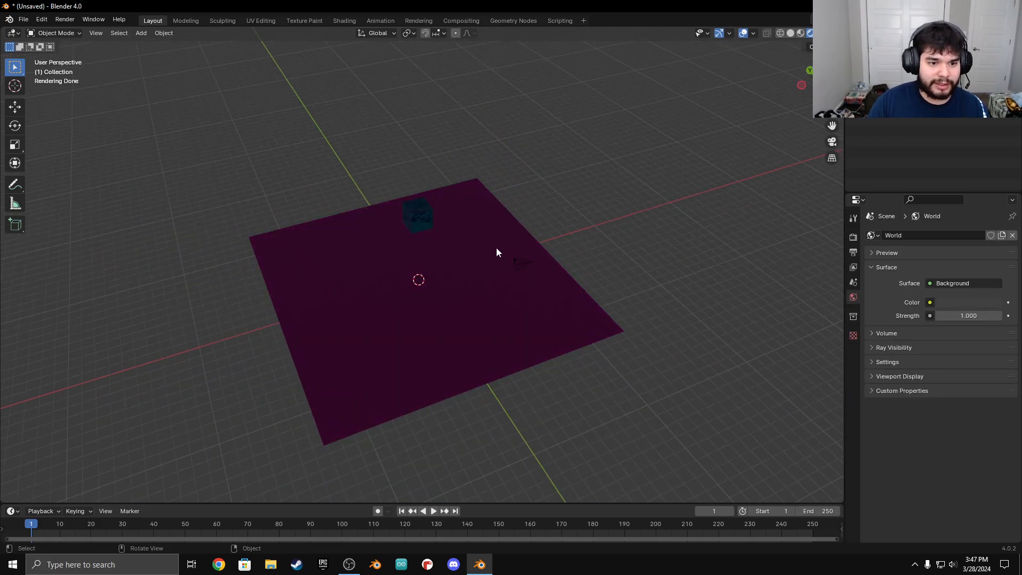
Add an area light and scale it up to roughly the size of the floor plane.
middle_drag(497, 247, 453, 240)
scroll(426, 260, up, 3)
key(shift+a)
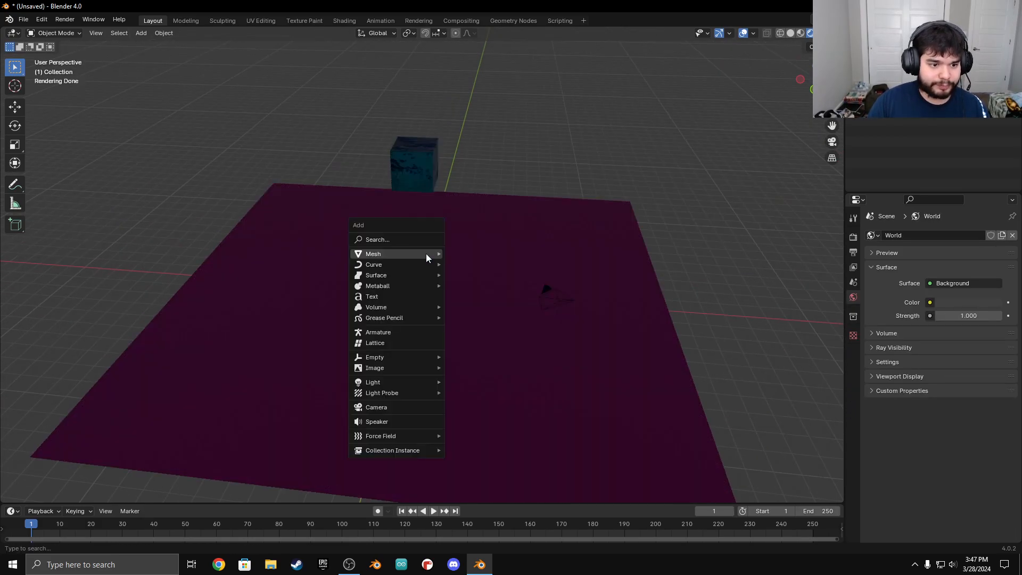
mouse_move(426, 255)
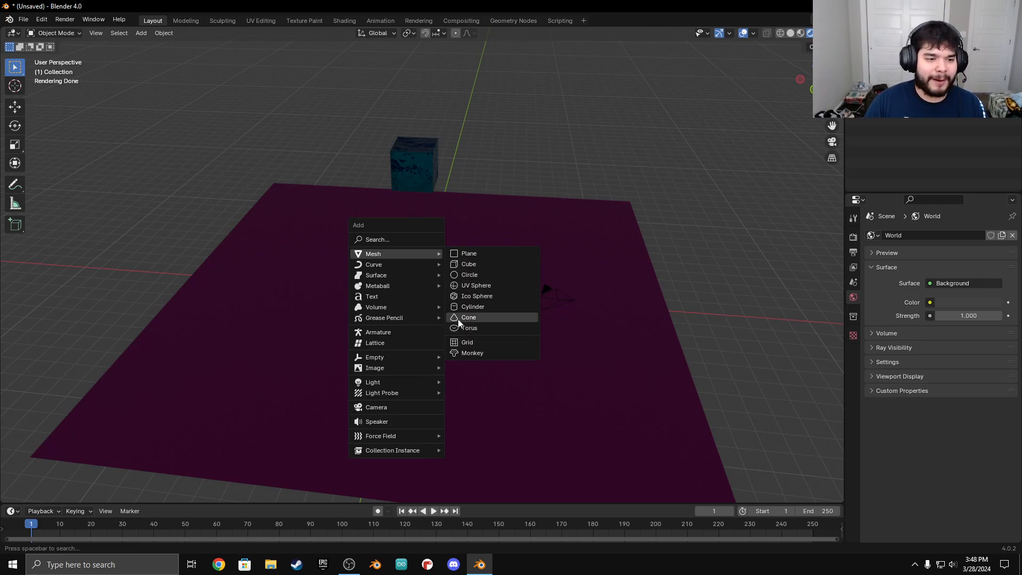
mouse_move(385, 381)
click(469, 417)
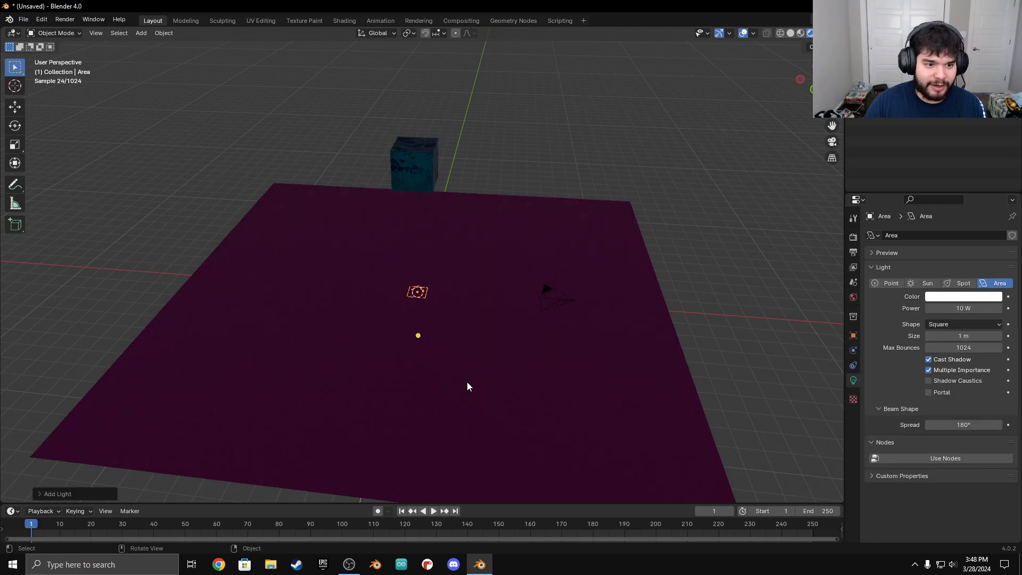
key(s)
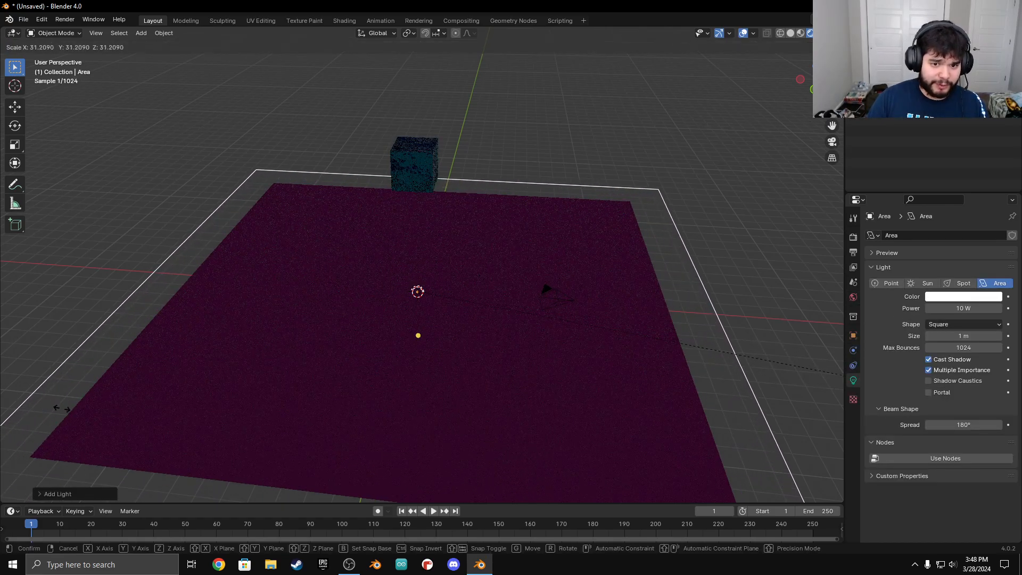
click(798, 194)
Raise the area light along the Z axis above the water cube.
key(g)
key(z)
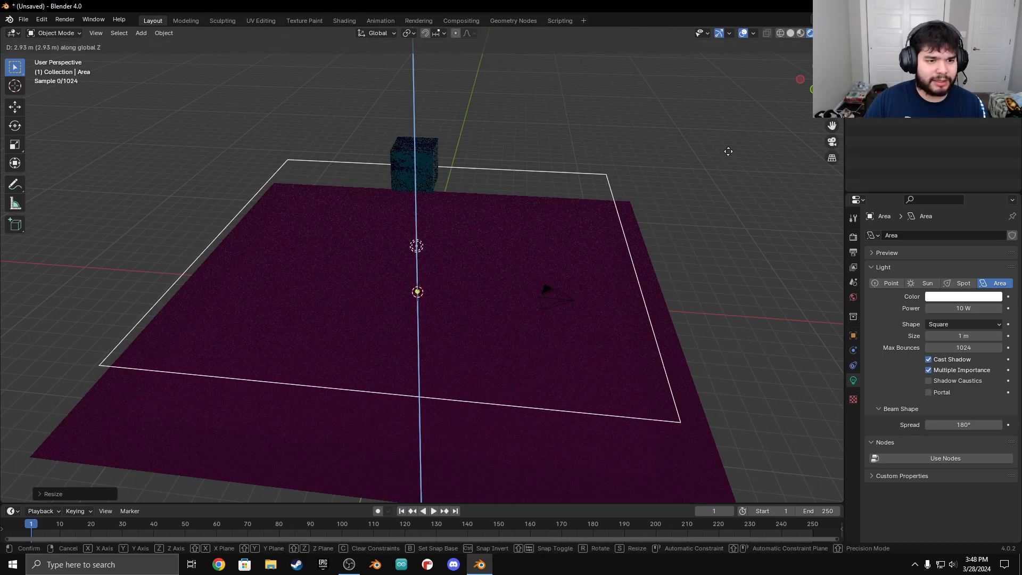
click(600, 340)
scroll(538, 311, down, 5)
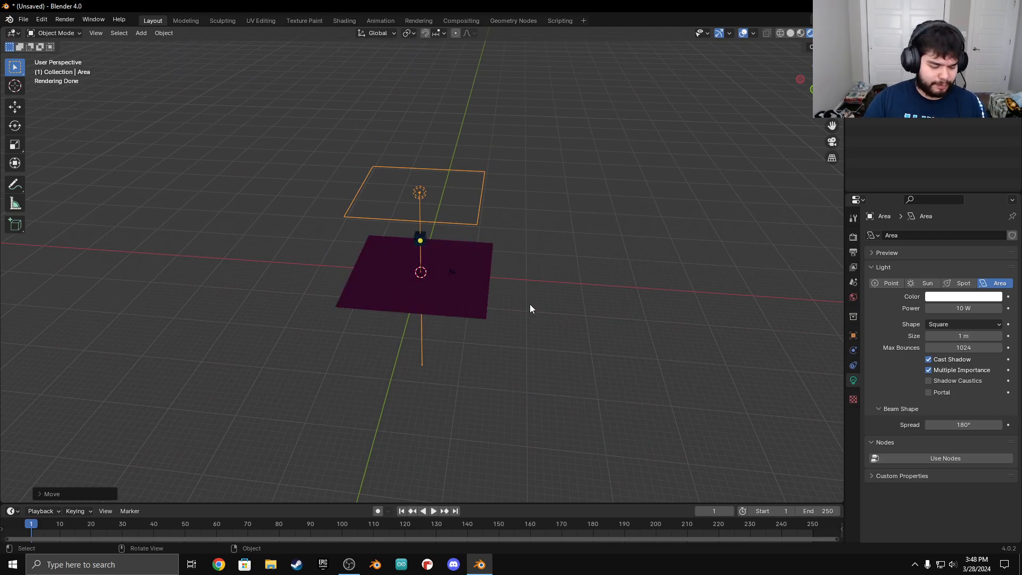
key(g)
key(z)
right_click(542, 247)
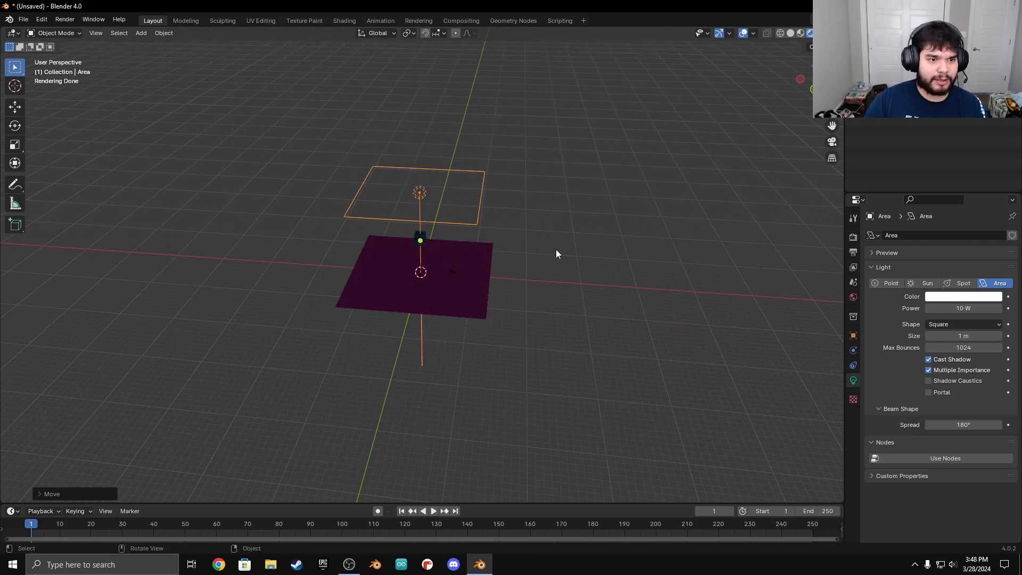
Move the area light further up along the Z axis, well clear of the cube.
scroll(429, 303, up, 2)
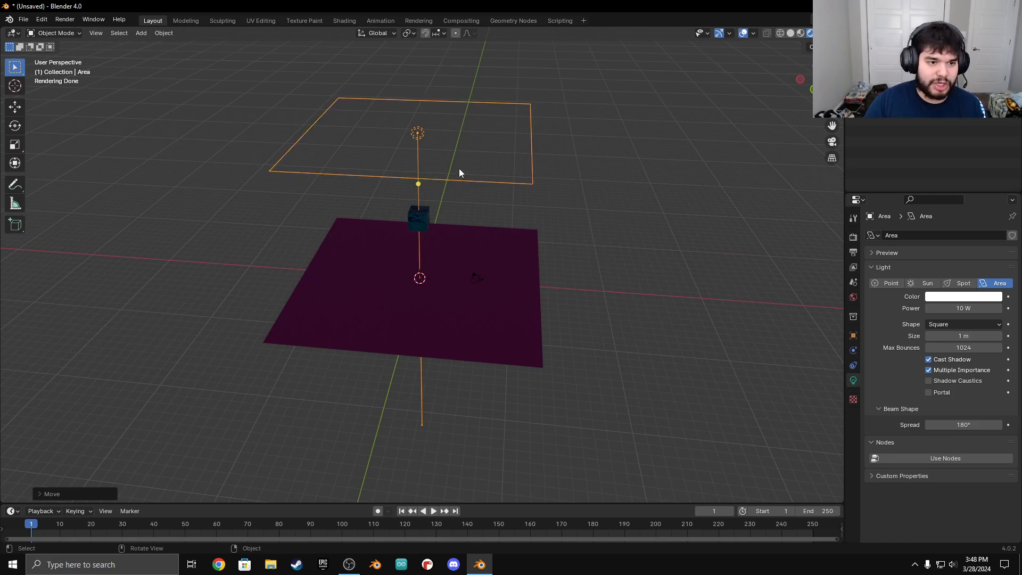
key(g)
key(z)
click(458, 118)
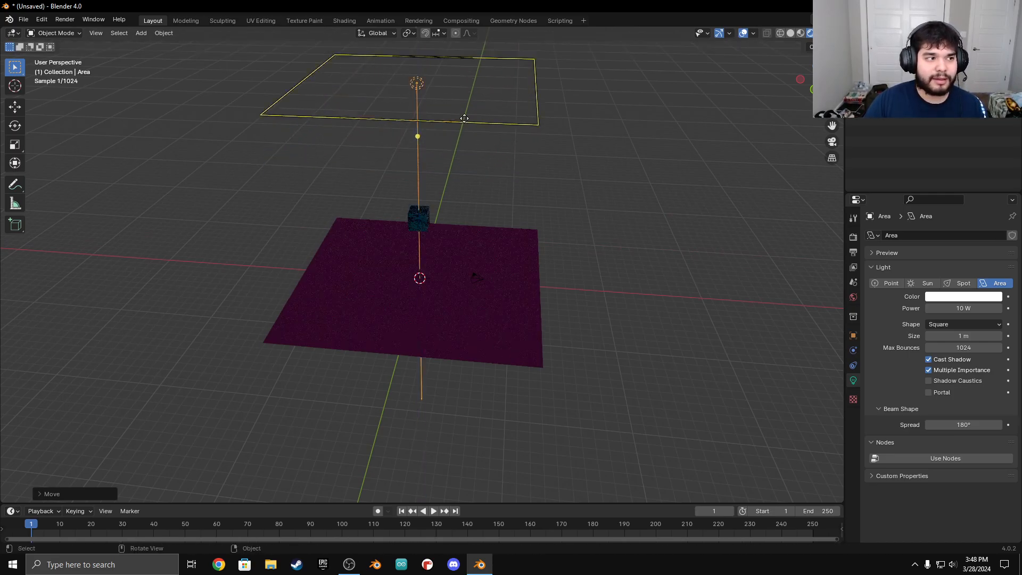
middle_drag(412, 129, 479, 207)
key(g)
key(z)
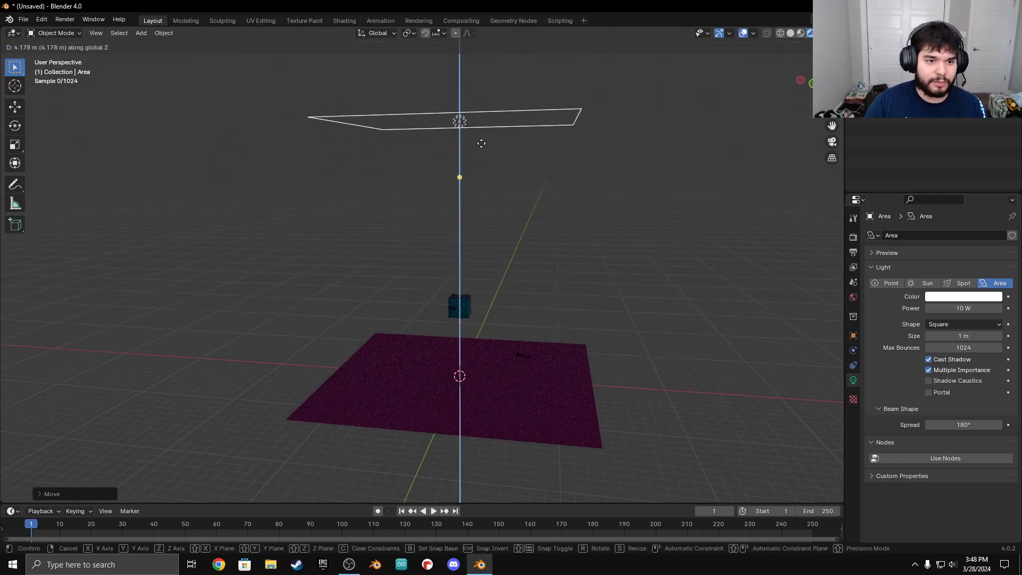
click(504, 145)
middle_drag(504, 150, 511, 234)
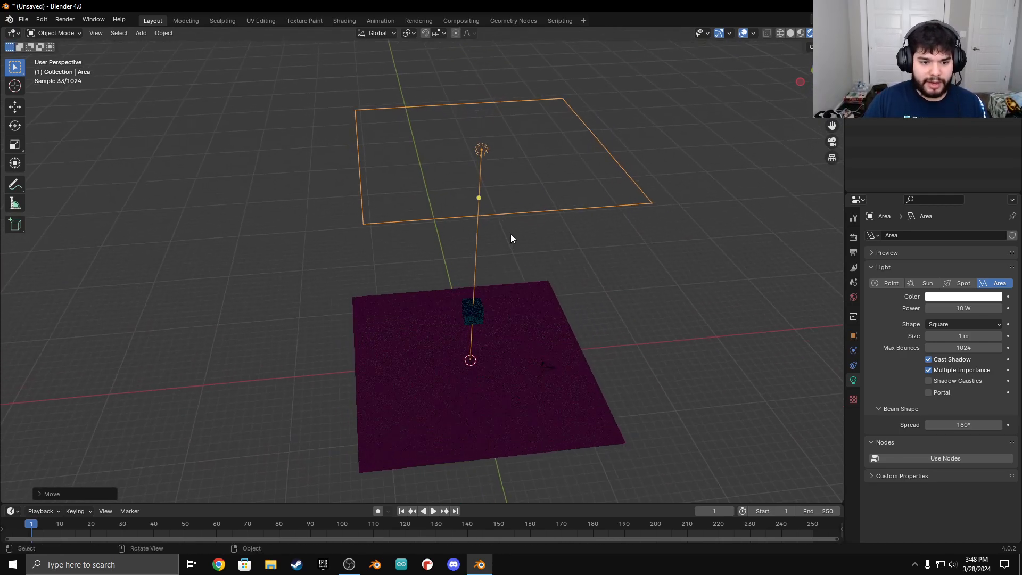
Give the area light a pale blue color and set its power to 100 W.
click(956, 299)
click(940, 185)
click(962, 308)
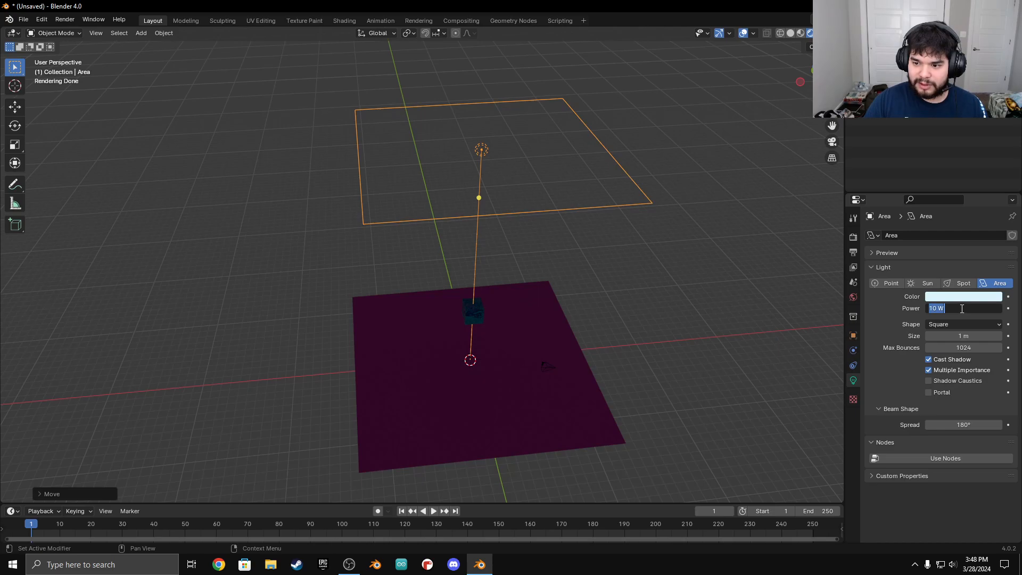
text(100)
key(Return)
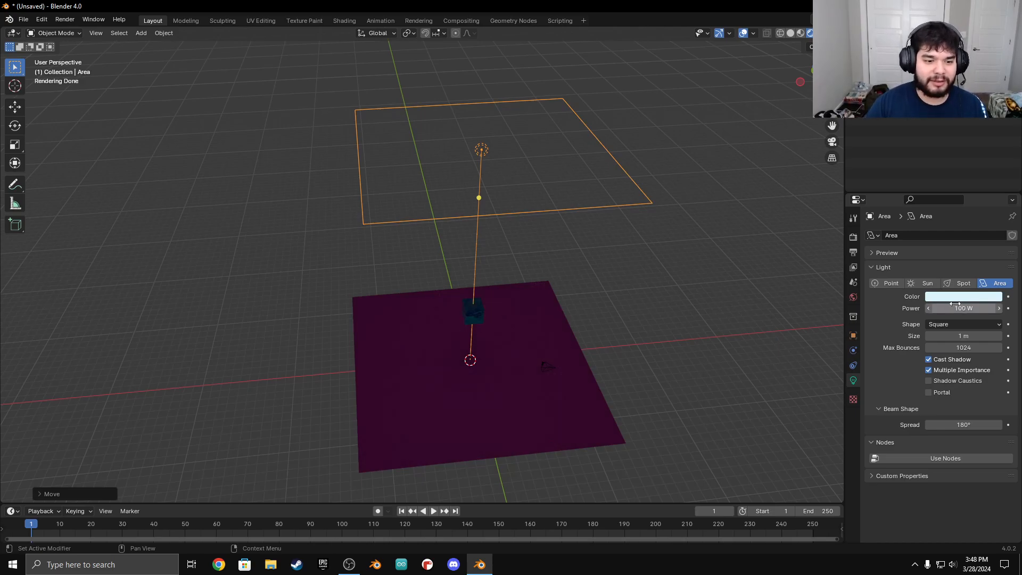
Set the area light's power to 175.3 W.
scroll(553, 343, up, 3)
middle_drag(554, 343, 529, 312)
scroll(529, 311, down, 3)
drag(962, 308, 992, 312)
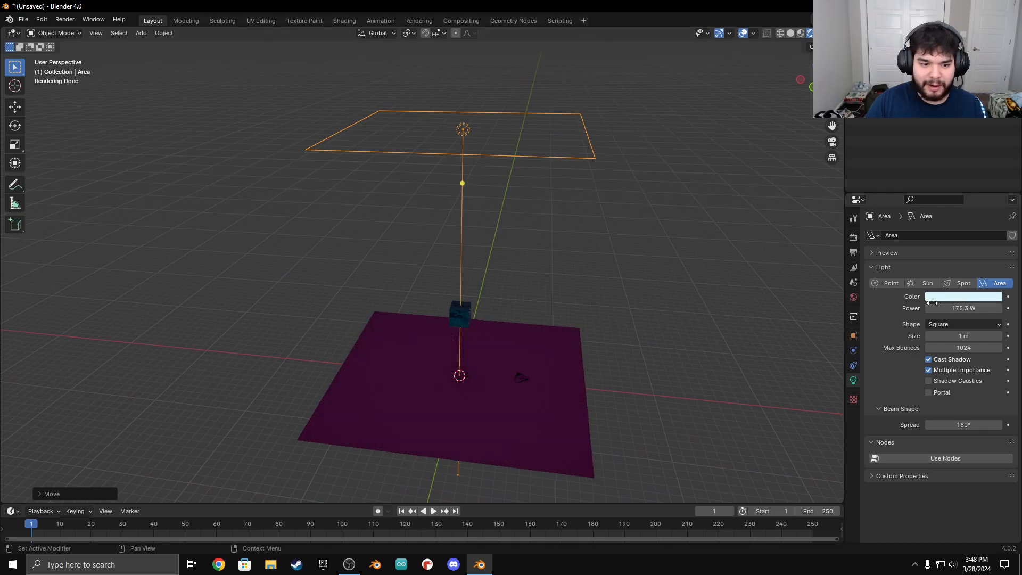
Lower the area light along the Z axis by about 12.6 m, keeping it above the cube.
scroll(492, 314, up, 3)
key(g)
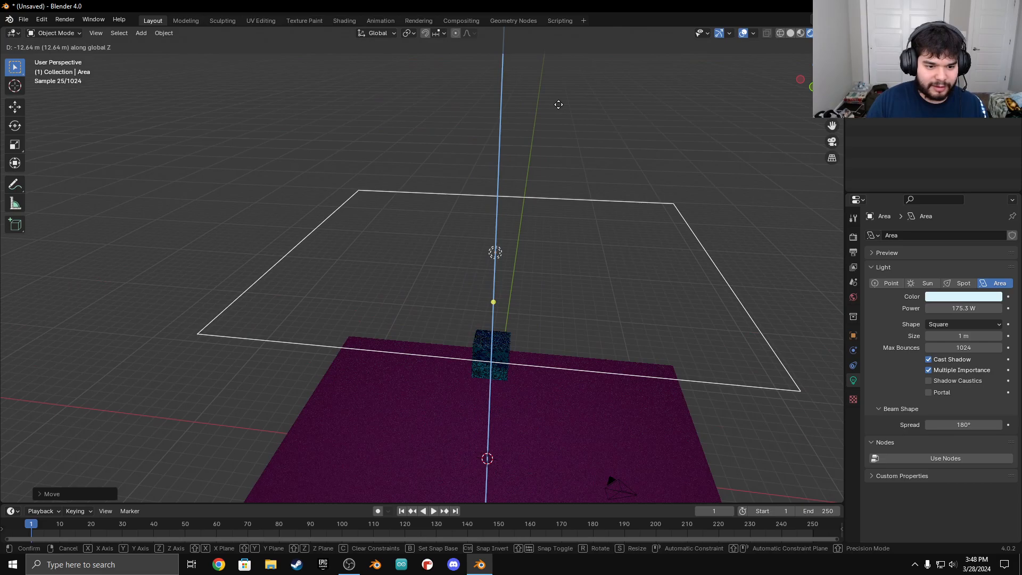
click(559, 106)
Increase the area light's power to 3257.9 W to brighten the floor plane and cube.
shift+middle_drag(640, 343, 522, 178)
click(948, 308)
text(831.9)
key(Return)
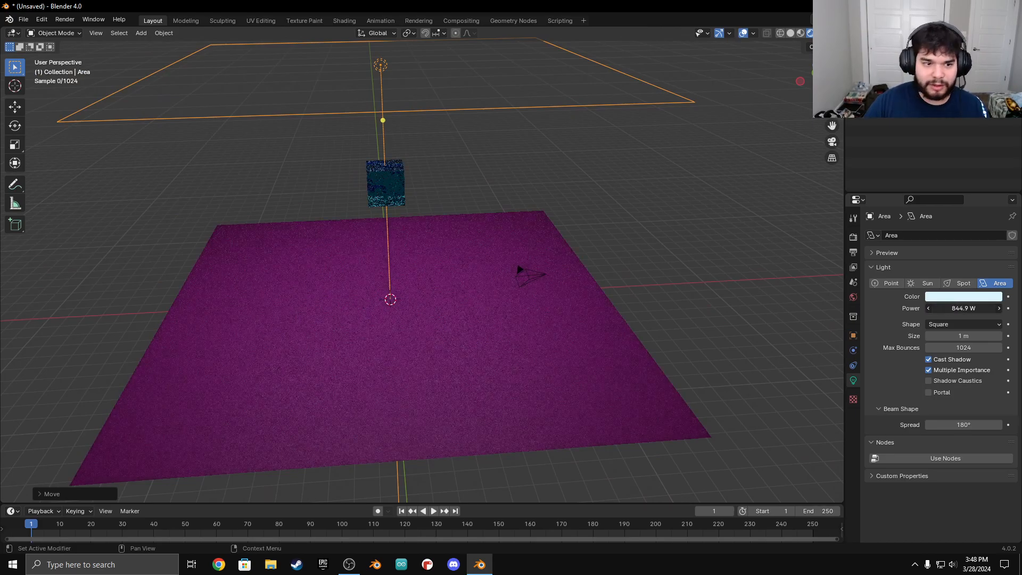
drag(927, 307, 1000, 308)
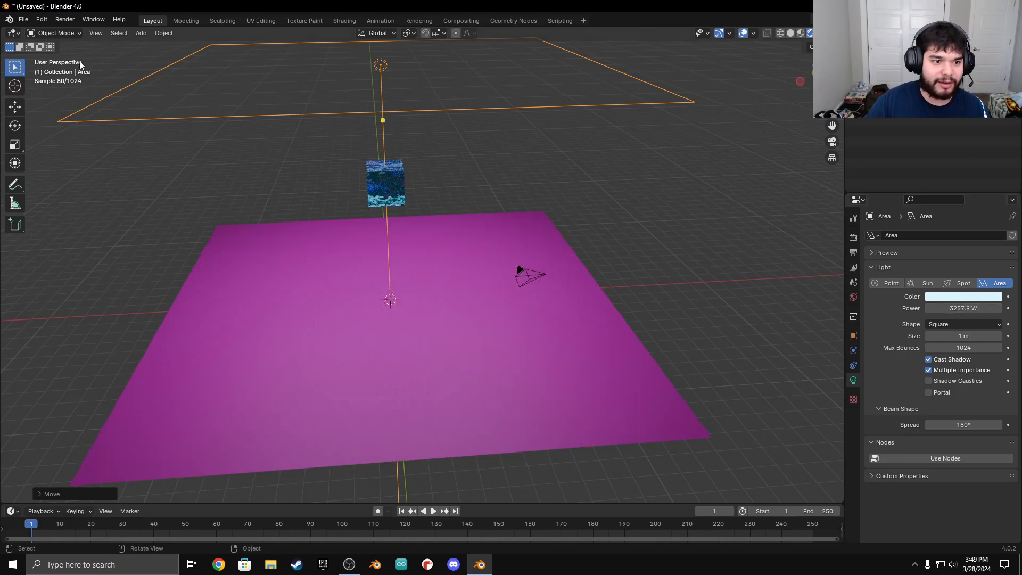
Switch the render engine to EEVEE and examine the water cube under the area light.
middle_drag(479, 231, 427, 196)
scroll(409, 182, up, 4)
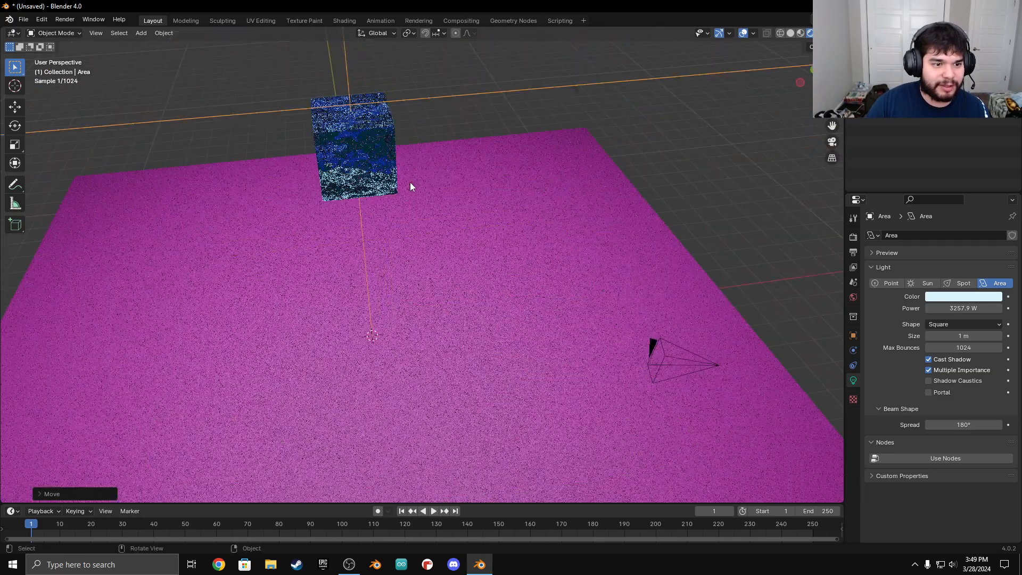
click(854, 237)
click(950, 235)
click(947, 247)
middle_drag(372, 242, 487, 273)
middle_drag(579, 285, 531, 292)
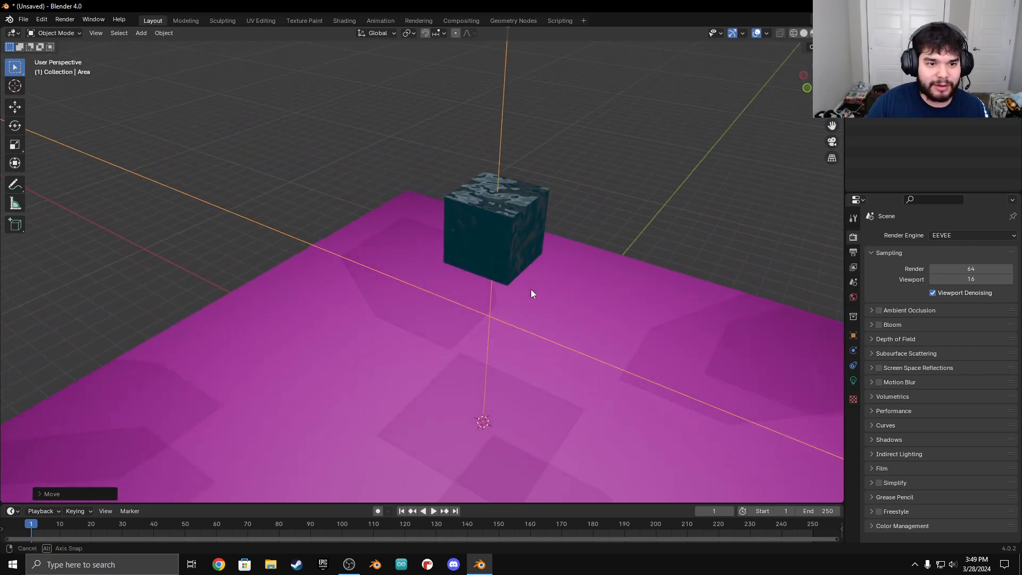
Switch the render engine back to Cycles and view the cube, plane and light together.
click(951, 235)
click(948, 272)
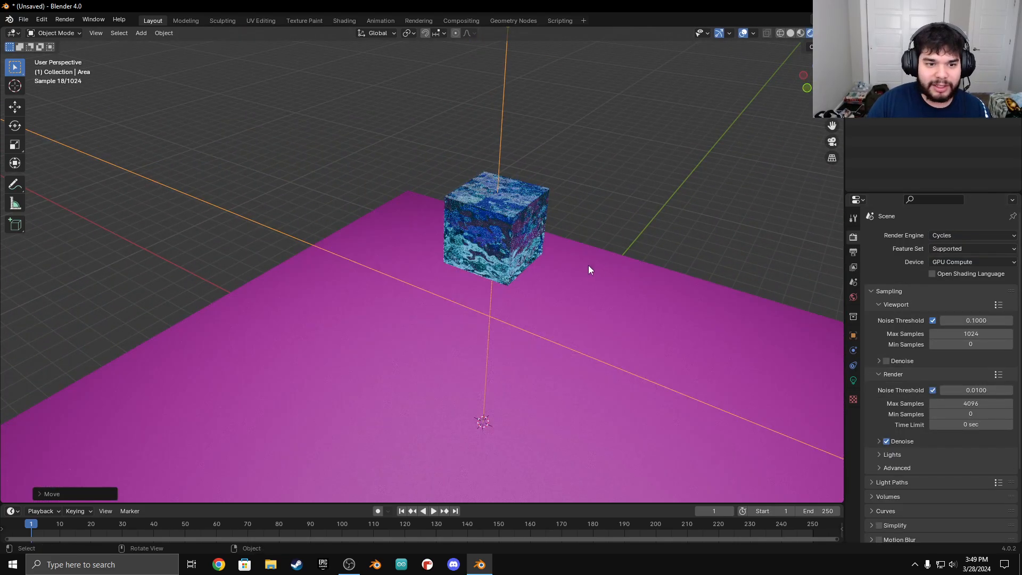
middle_drag(583, 264, 547, 239)
shift+middle_drag(623, 283, 481, 197)
scroll(481, 197, down, 3)
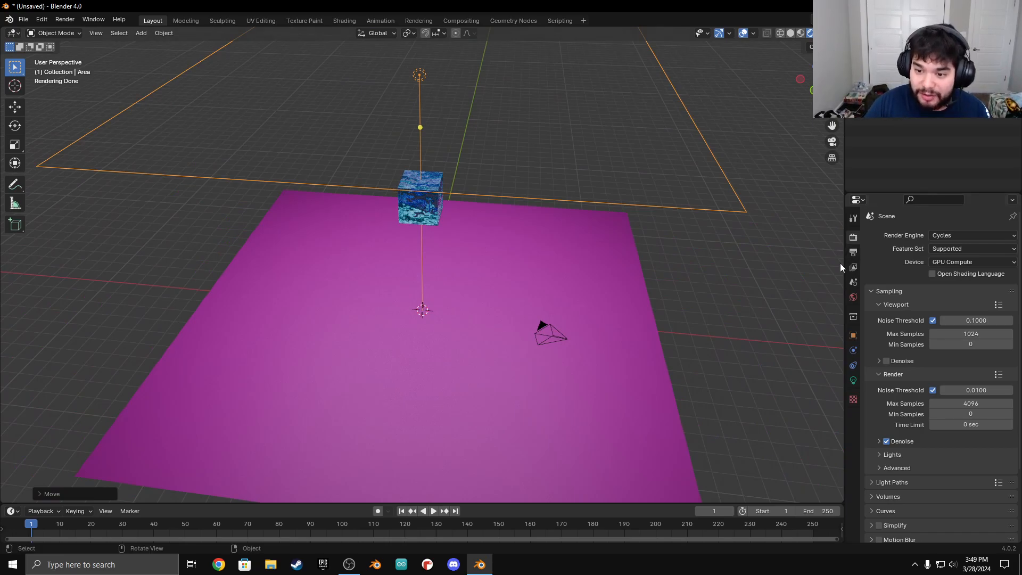
Assign an Environment Texture to the world color and load hamburg_canal_1k.exr from the Downloads folder.
click(853, 297)
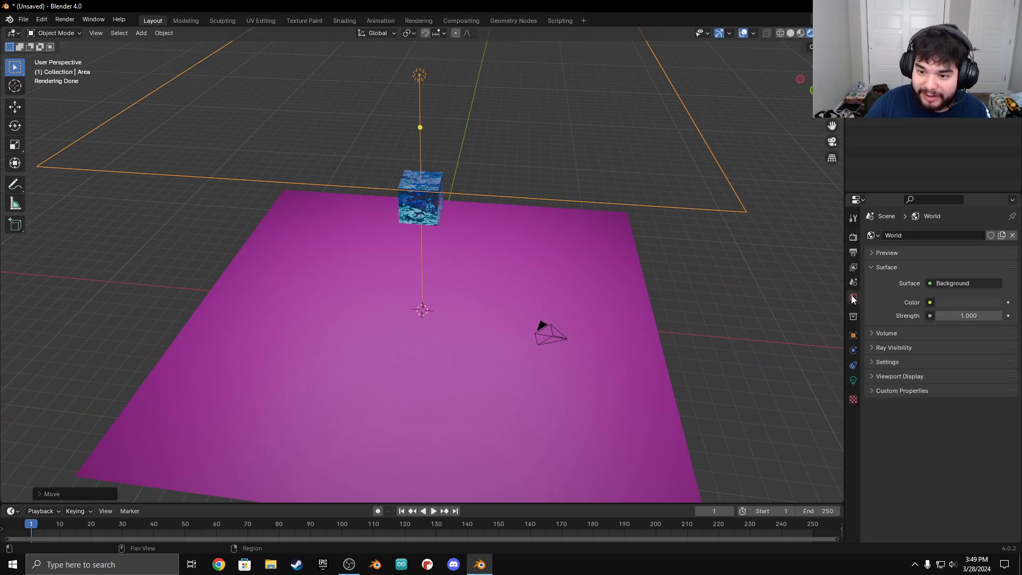
click(930, 303)
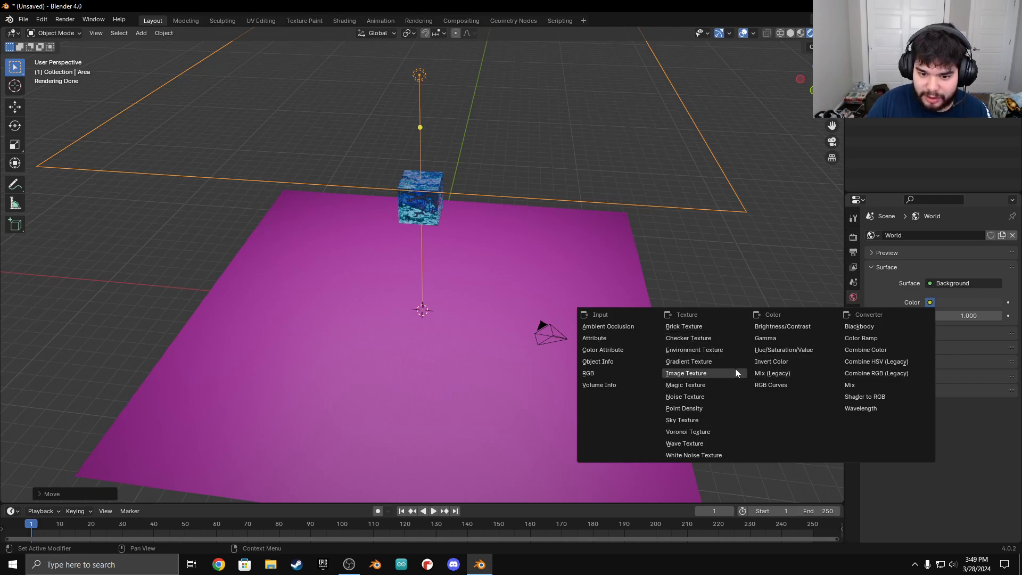
click(687, 351)
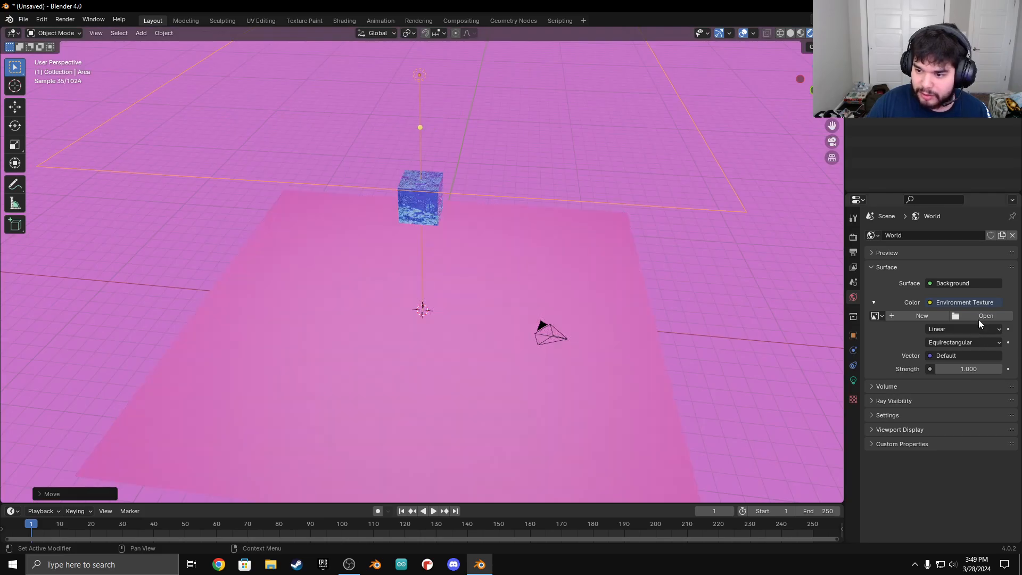
click(976, 319)
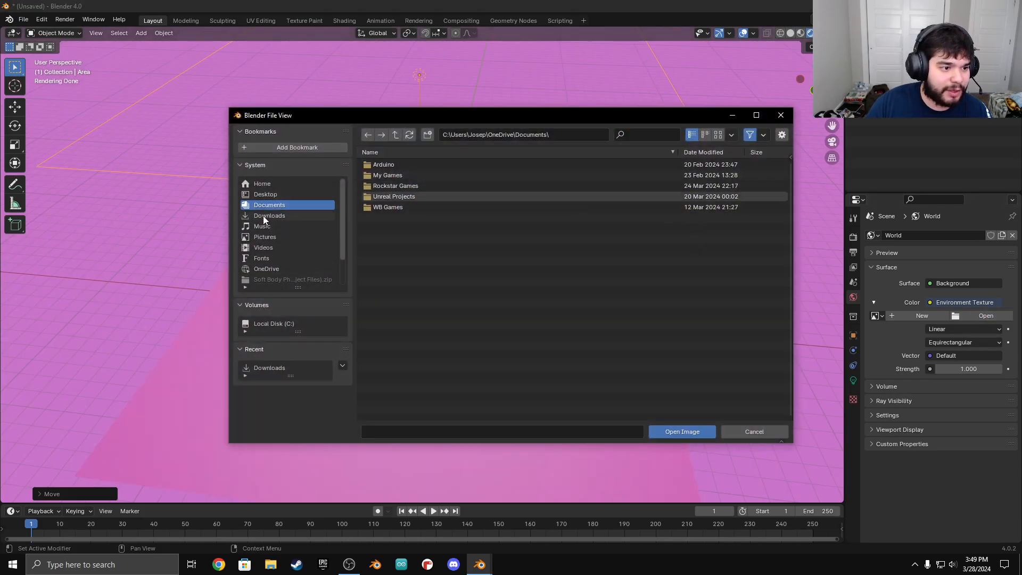
click(263, 216)
click(429, 165)
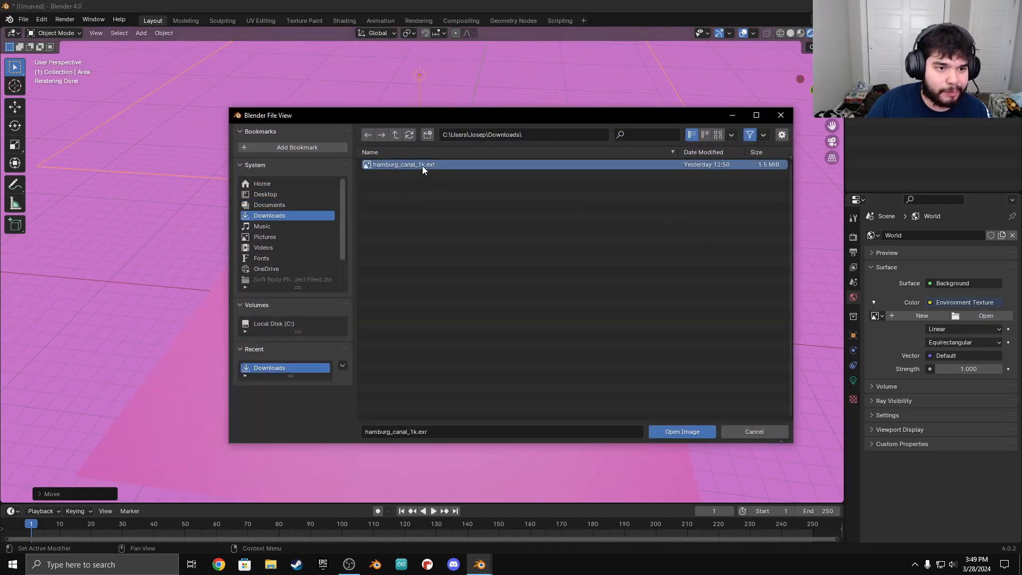
double_click(423, 164)
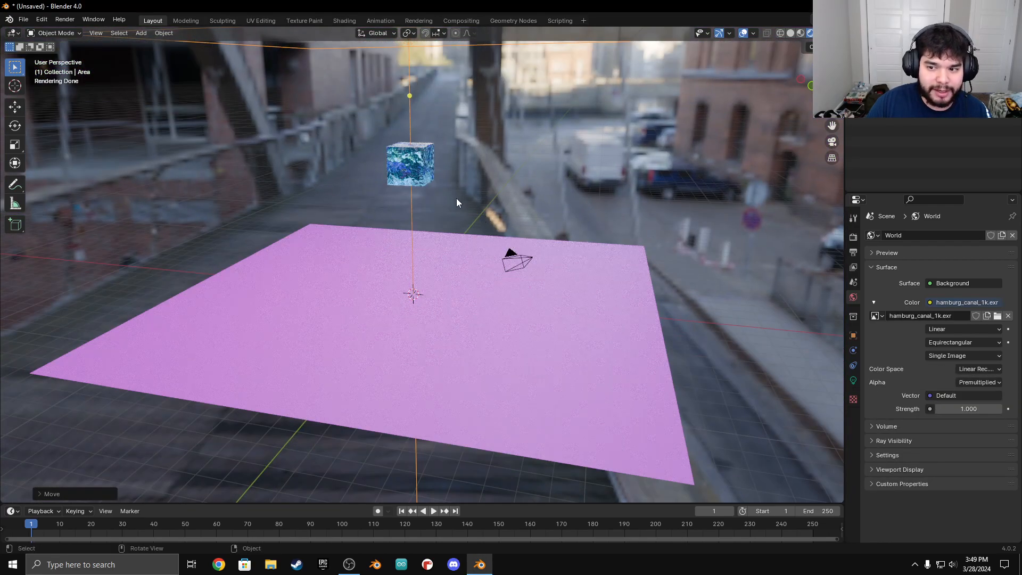
shift+middle_drag(462, 192, 493, 228)
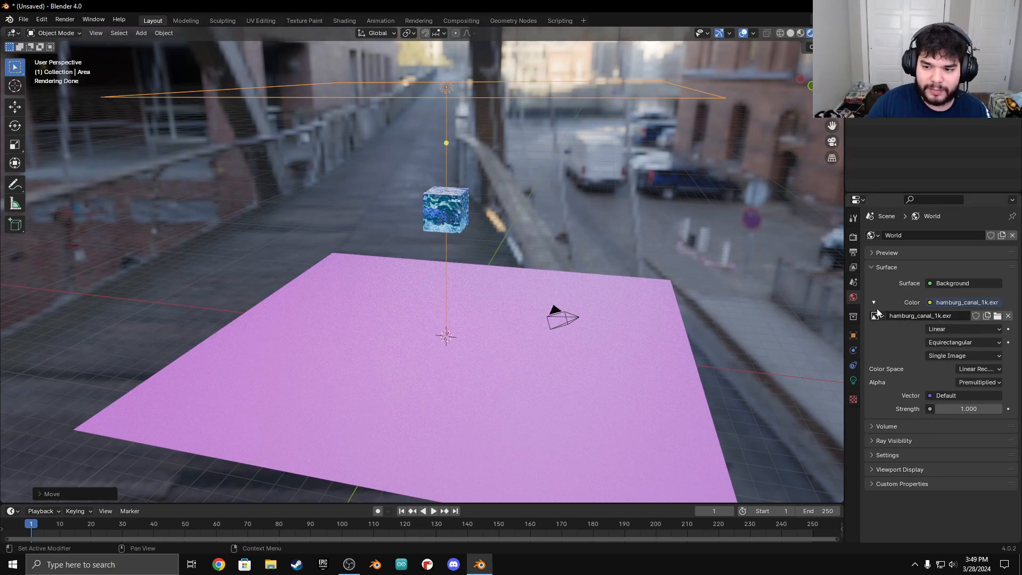
Unlink the canal image from the world background and reassign Environment Texture as the world color.
click(1008, 315)
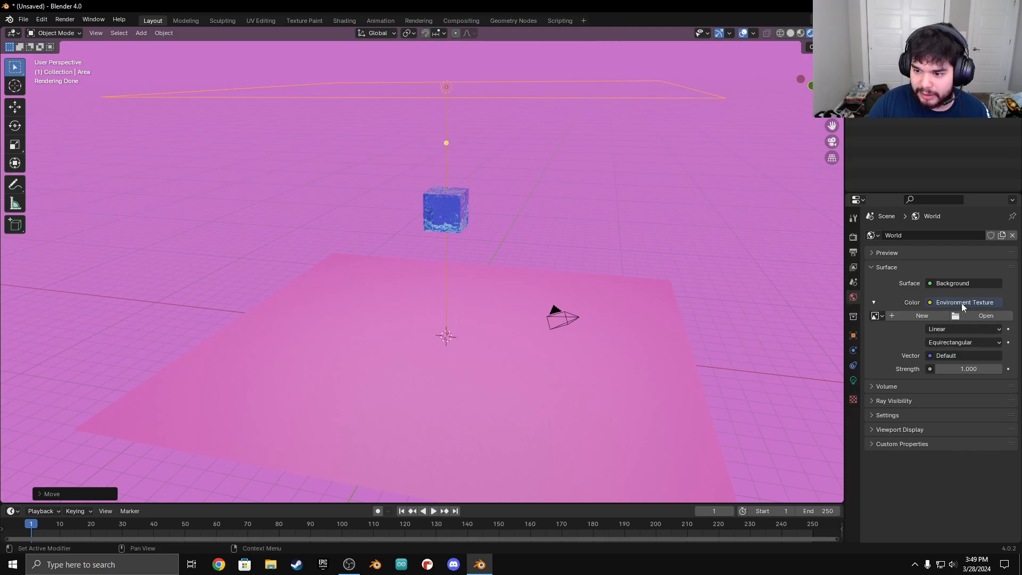
click(931, 304)
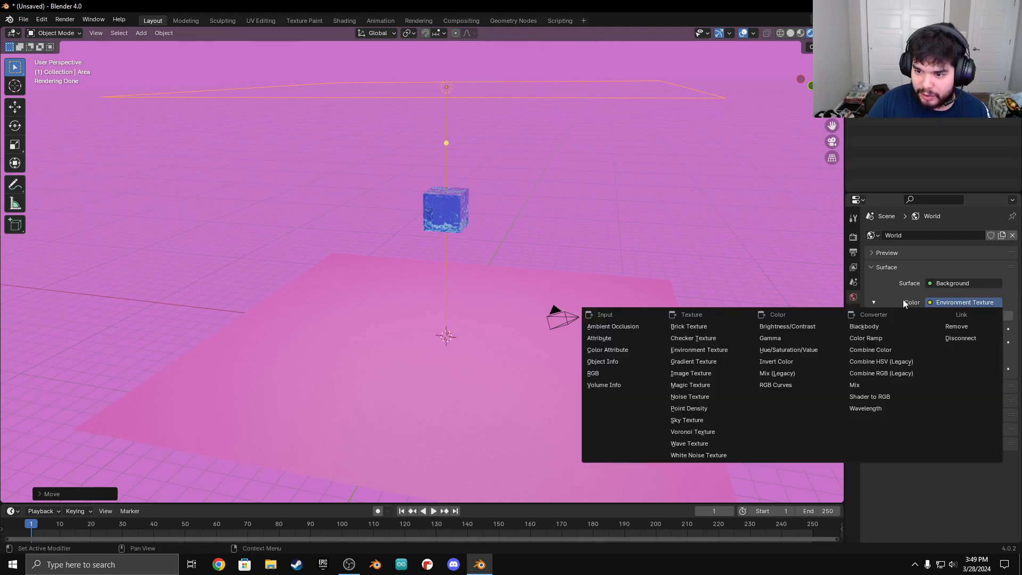
click(930, 303)
click(929, 304)
click(930, 303)
click(930, 303)
click(928, 303)
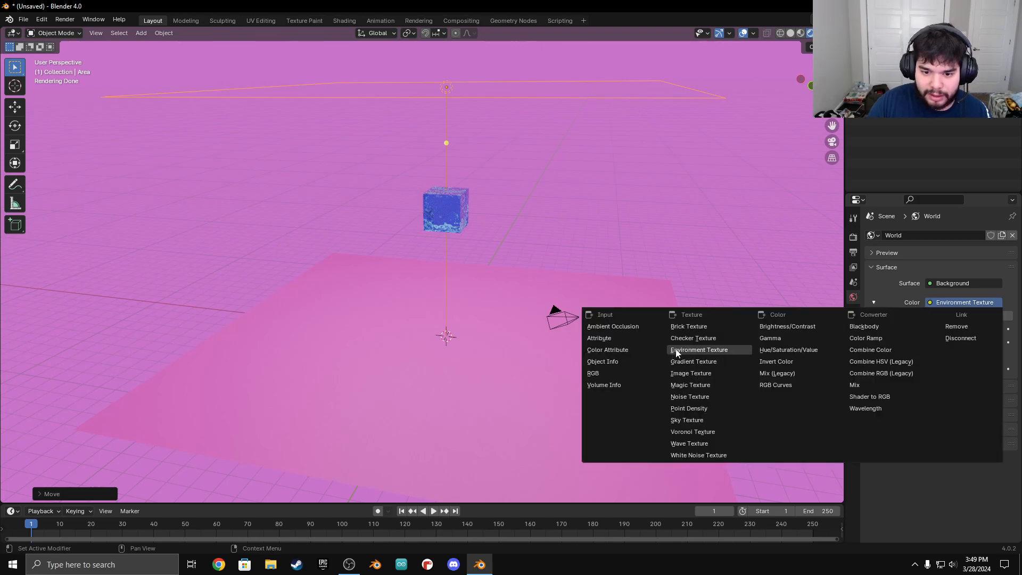
click(703, 354)
Reload hamburg_canal_1k.exr from the Downloads folder as the world's environment image.
click(984, 317)
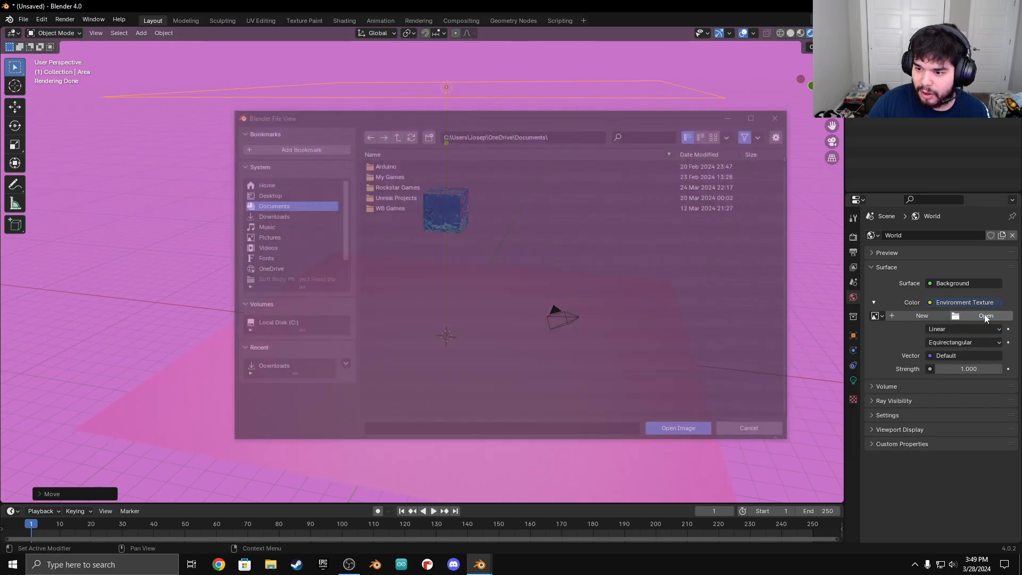
click(282, 214)
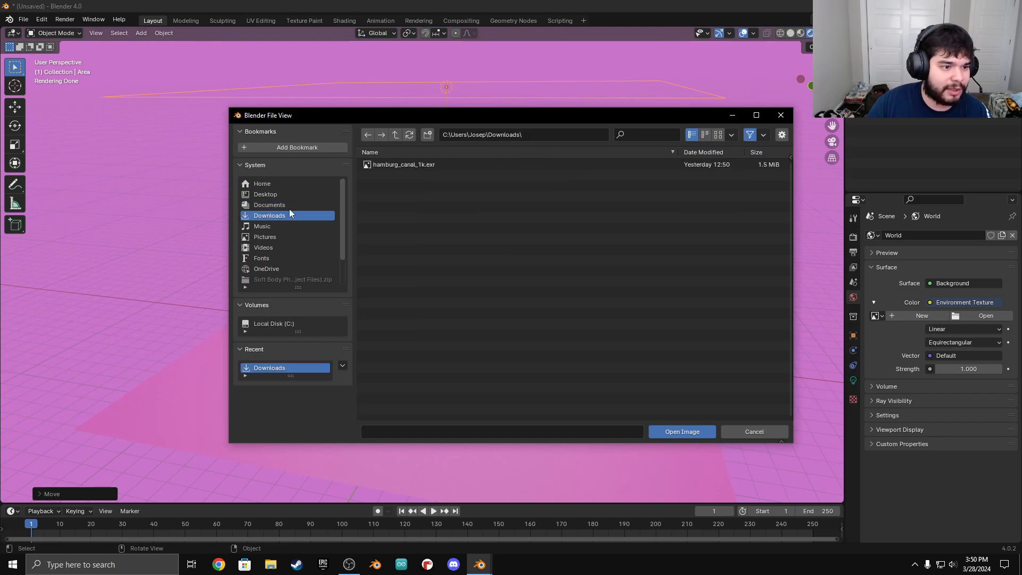
click(409, 164)
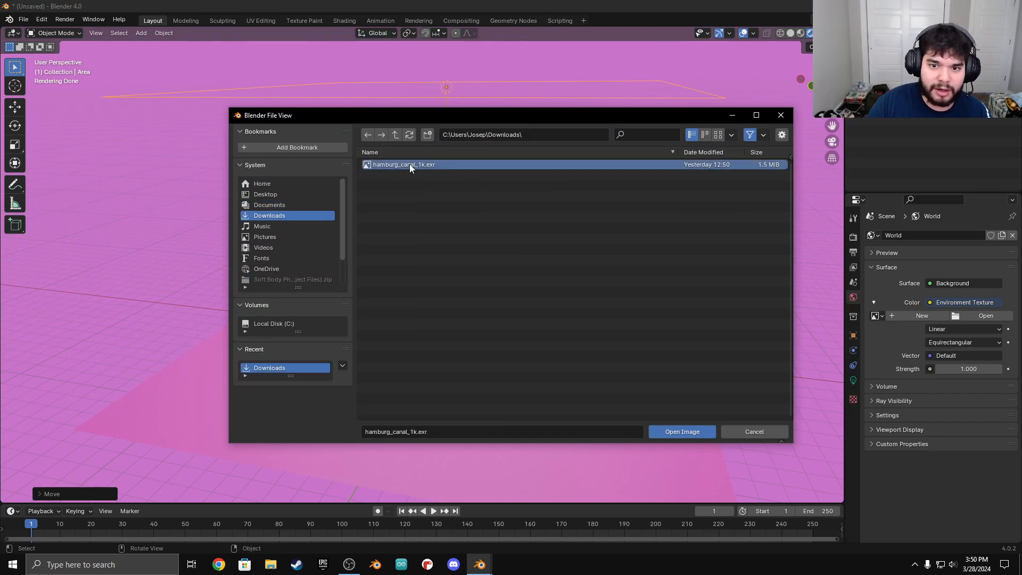
click(692, 430)
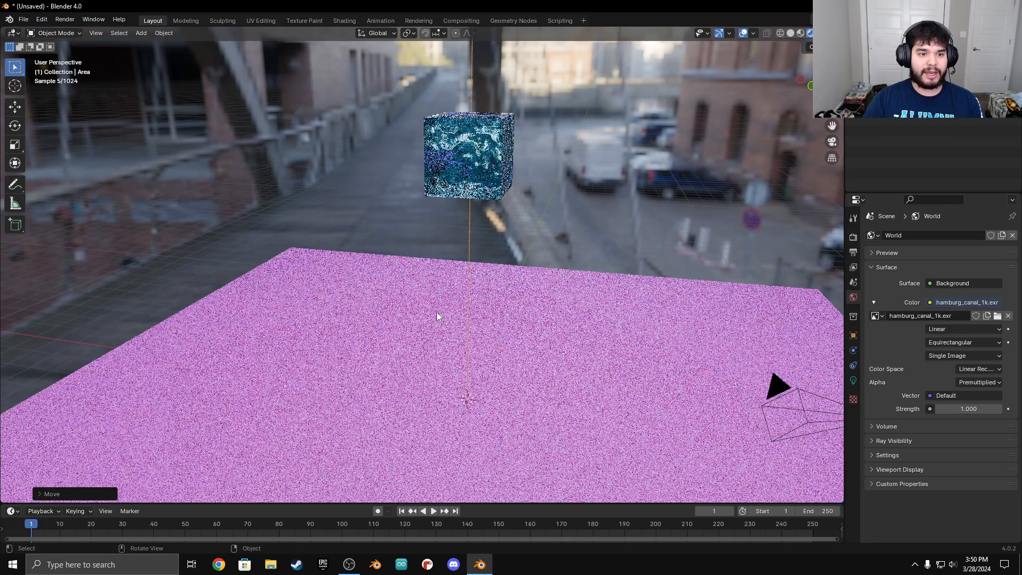
Unlink the canal image from the world environment texture to compare the cube's look, and load hamburg_canal_1k.exr again from Downloads.
shift+middle_drag(477, 185, 458, 235)
scroll(462, 248, up, 3)
scroll(457, 235, down, 7)
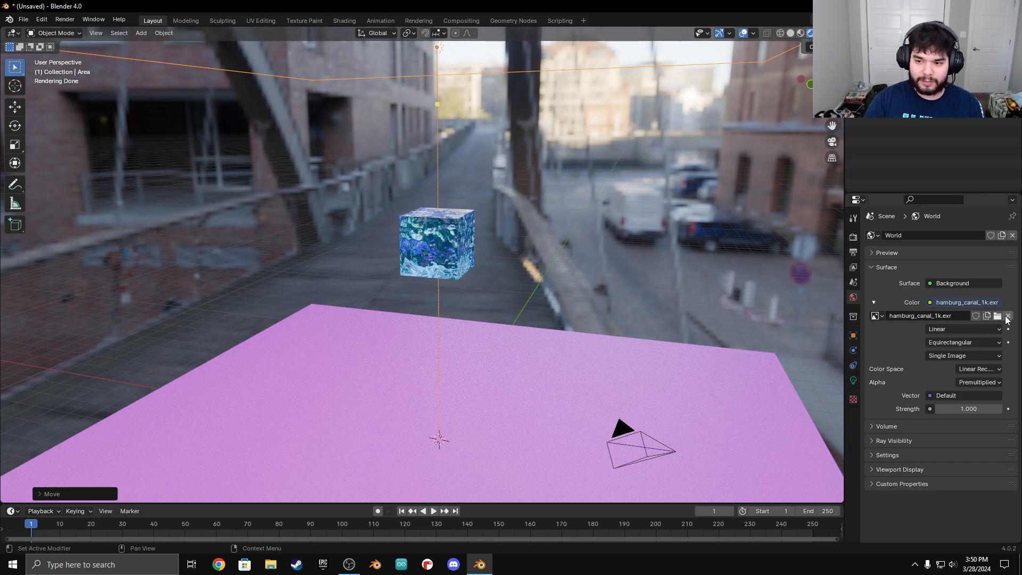
scroll(488, 273, up, 4)
scroll(488, 273, up, 2)
shift+middle_drag(497, 244, 488, 271)
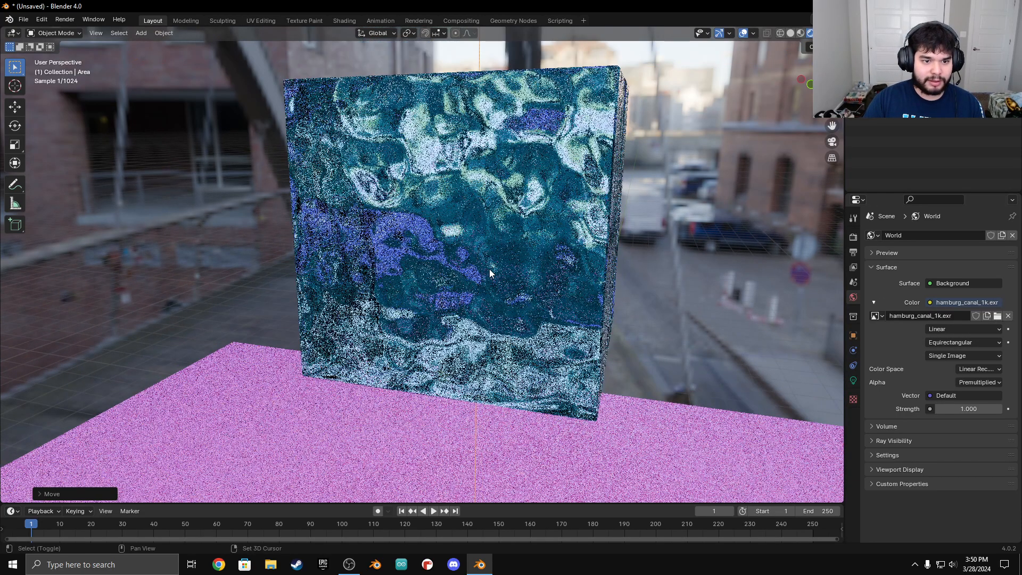
click(1008, 317)
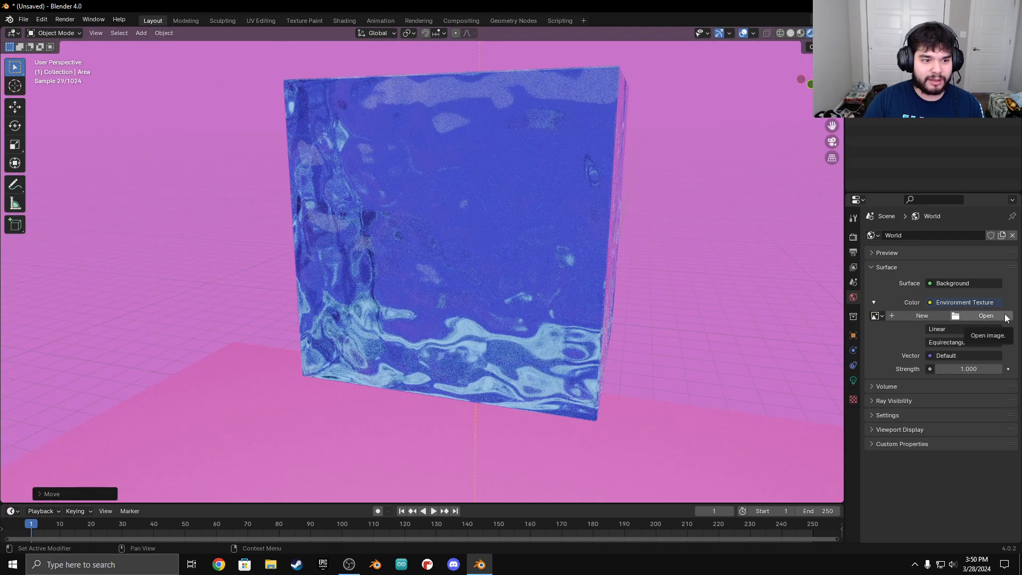
click(990, 315)
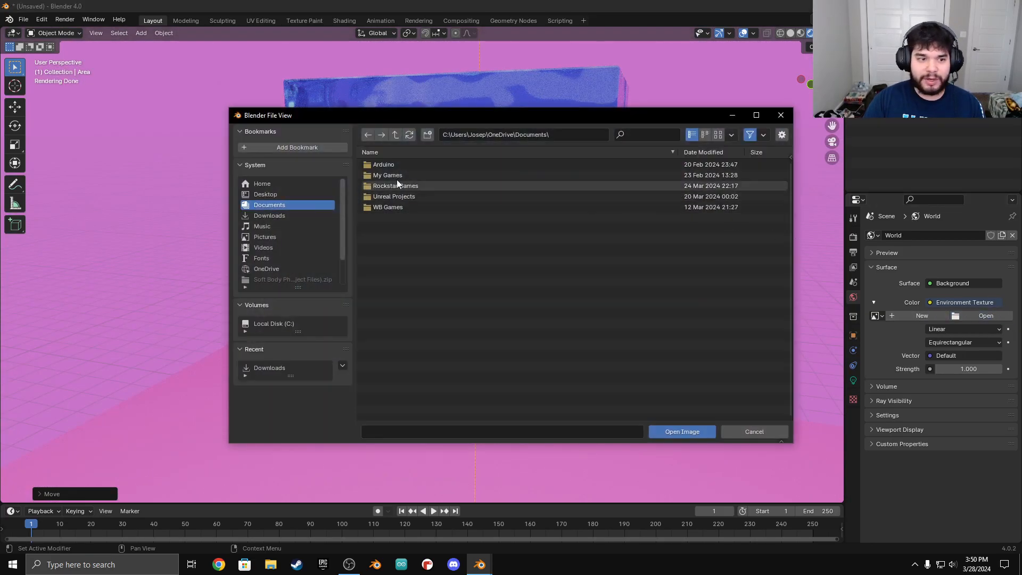
click(285, 221)
double_click(403, 165)
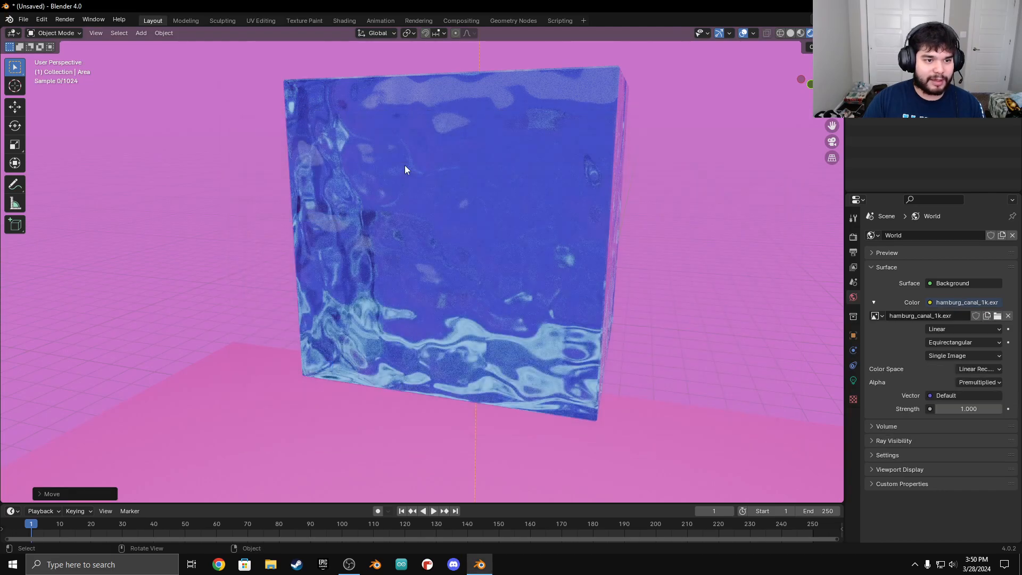
Switch the viewport to solid shading and select the cube's entire mesh in Edit Mode.
scroll(720, 374, down, 9)
middle_drag(604, 387, 629, 405)
key(z)
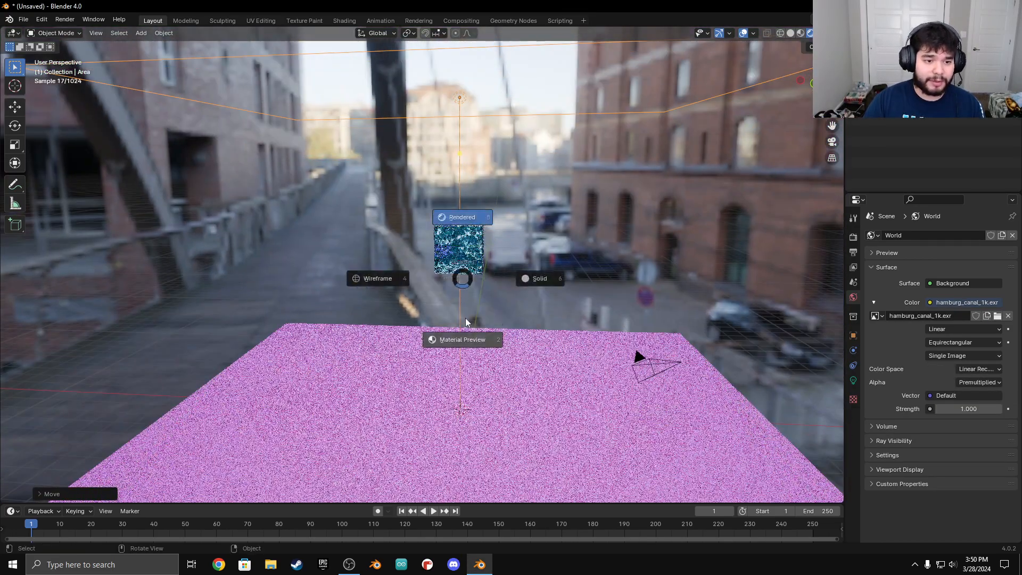
click(493, 261)
click(478, 258)
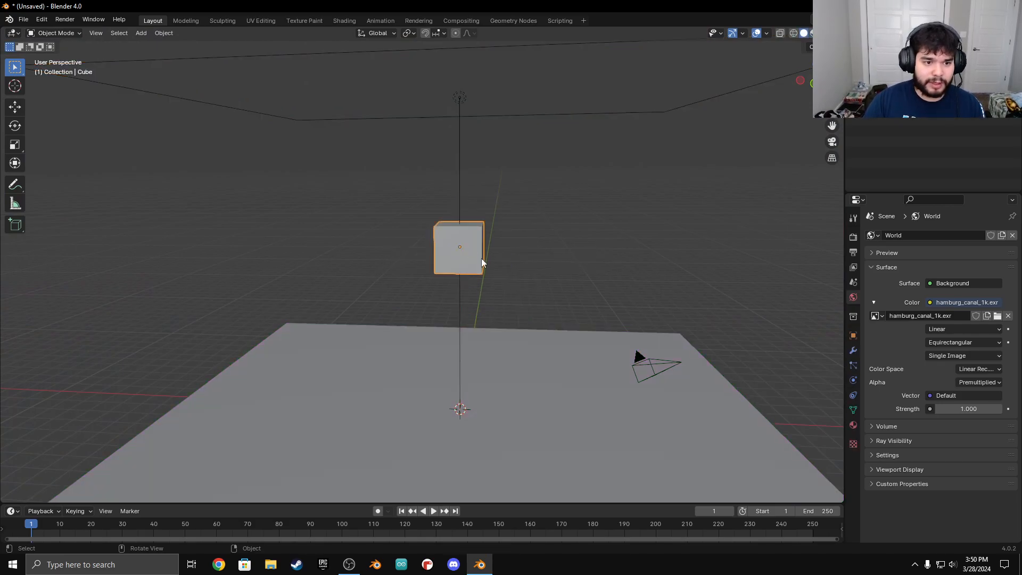
key(Tab)
mouse_move(498, 295)
middle_down()
mouse_move(499, 277)
mouse_move(507, 297)
middle_up()
scroll(531, 245, up, 4)
shift+middle_drag(532, 246, 487, 239)
key(a)
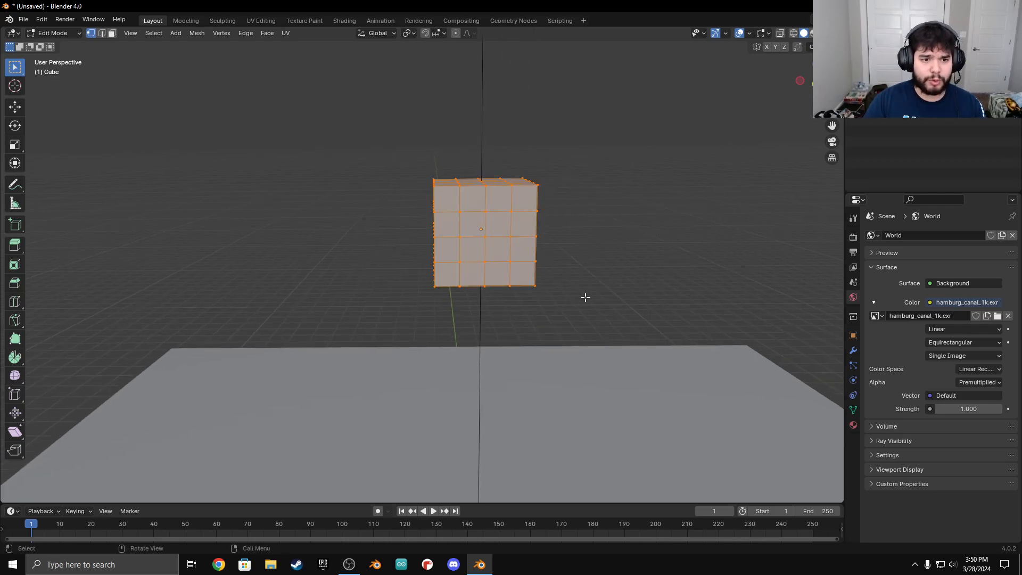
Tilt the selected cube mesh freely with a trackball rotation.
scroll(586, 297, down, 3)
mouse_move(581, 291)
middle_down()
mouse_move(577, 276)
mouse_move(582, 283)
middle_up()
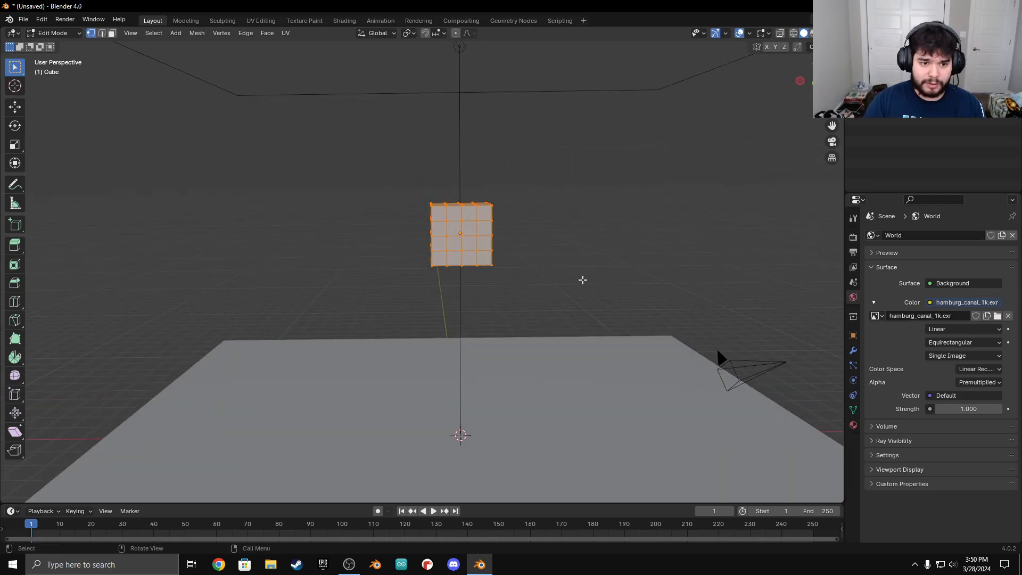
key(r)
key(r)
click(593, 287)
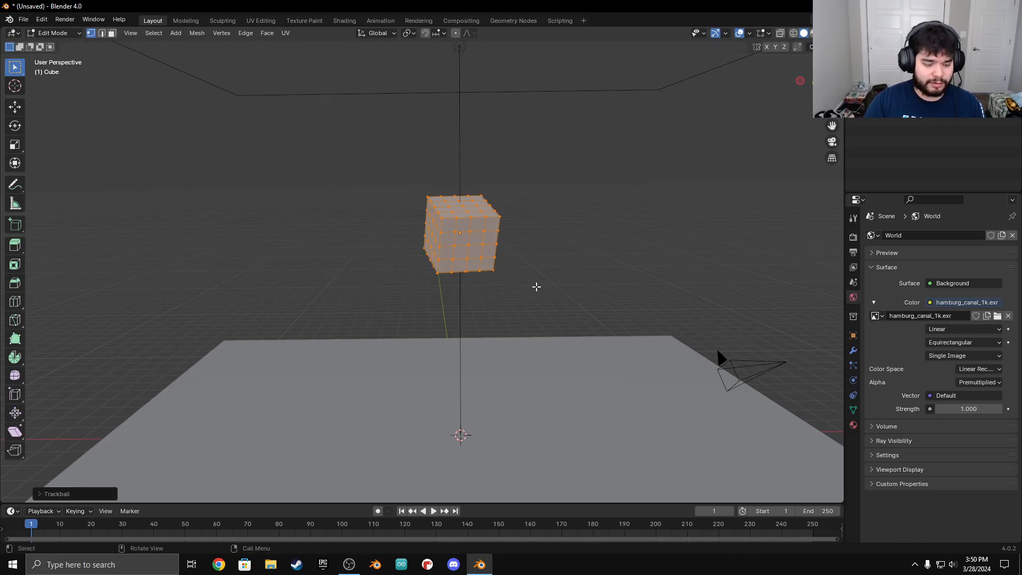
Duplicate the tilted cube mesh, place the copy up and to the left of the original, and clear the selection.
key(g)
click(493, 244)
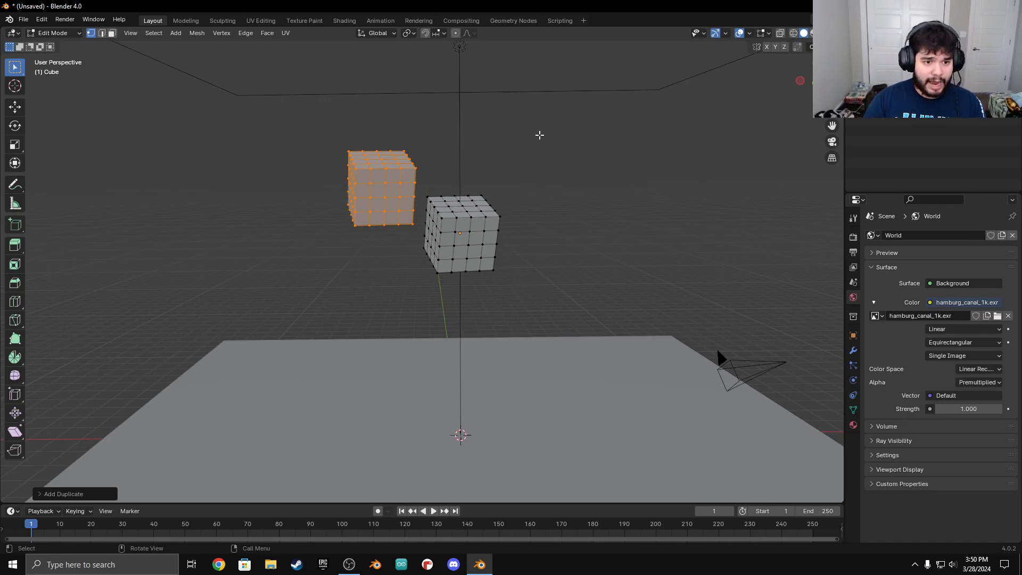
key(a)
key(a)
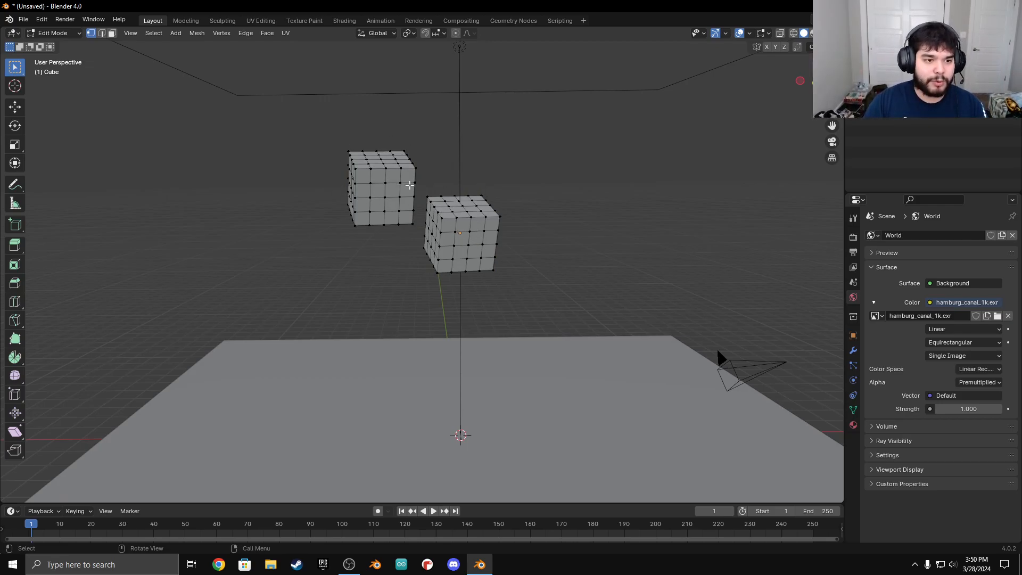
Duplicate the upper-left cube, place the copy about 4.46 m away to the upper right, and trackball-rotate it to a different angle.
key(l)
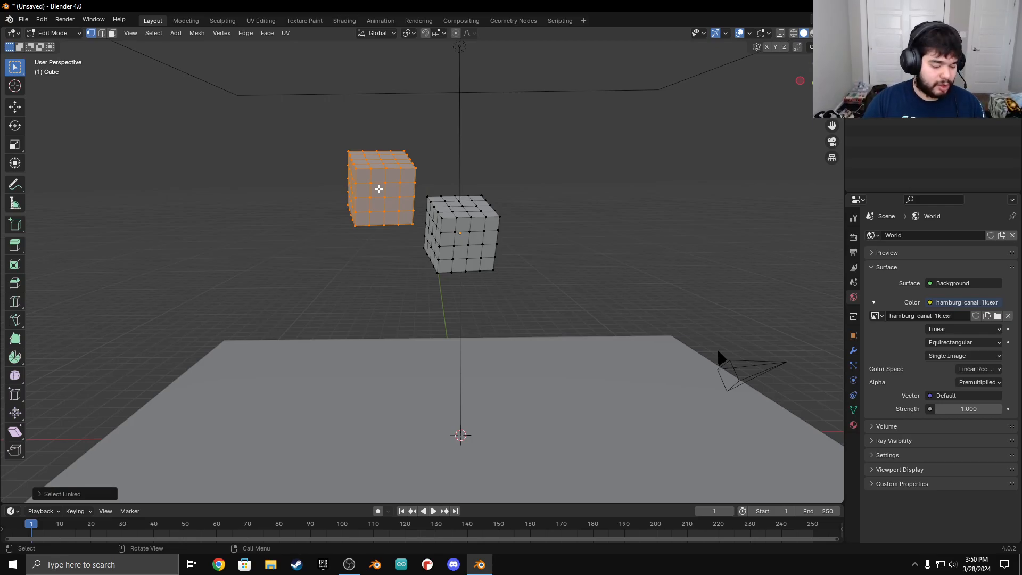
key(shift+d)
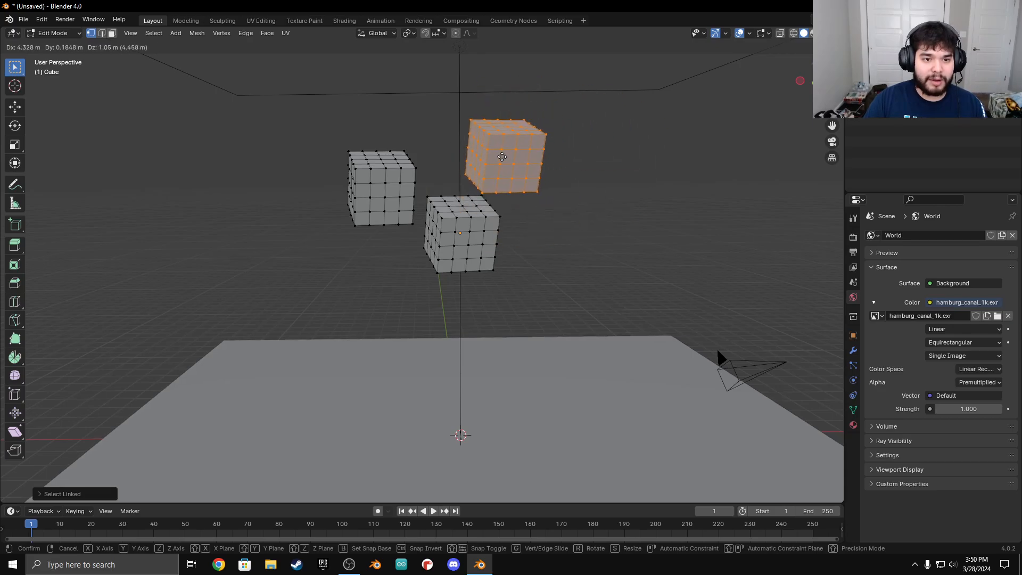
click(503, 157)
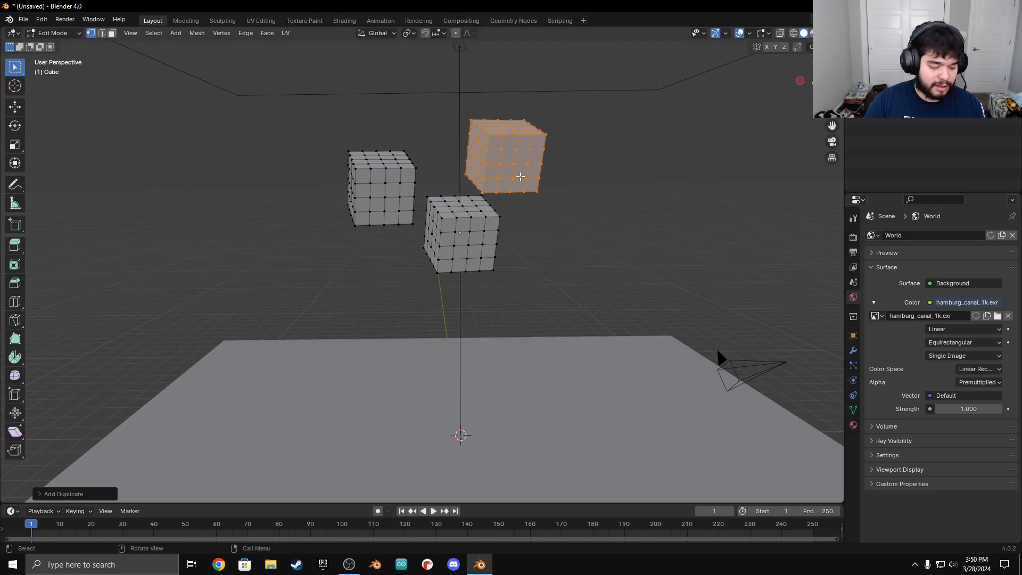
key(r)
key(r)
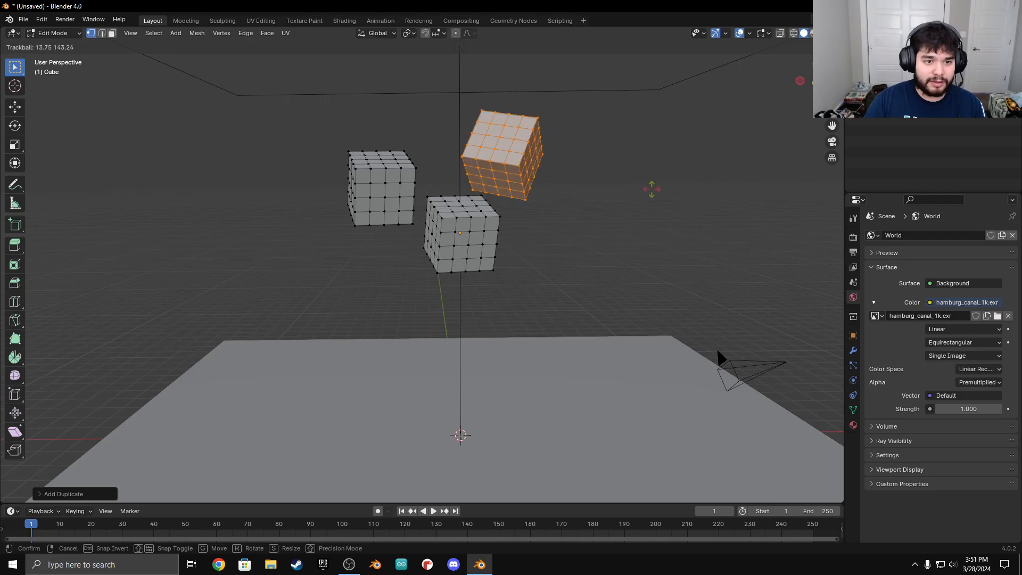
click(719, 357)
Duplicate the upper-right cube, place the copy to the lower right of the original cube, and trackball-rotate it.
middle_drag(719, 356, 459, 173)
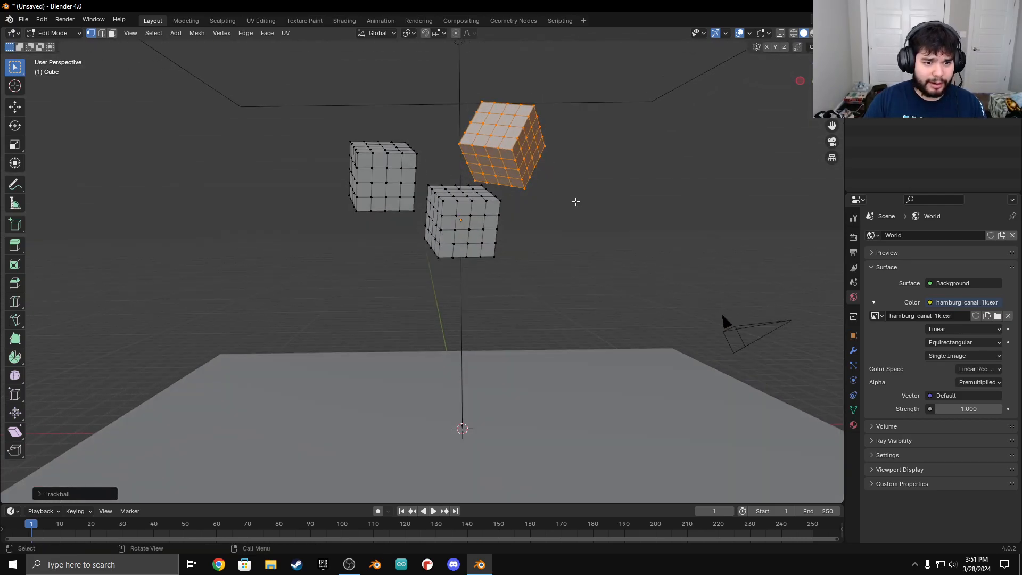
key(shift+d)
click(620, 273)
middle_drag(620, 274, 596, 269)
key(r)
key(r)
click(644, 242)
Deselect the mesh and return to Object Mode with all four cubes in view.
middle_drag(394, 227, 466, 219)
scroll(429, 213, down, 3)
key(alt+a)
key(Tab)
scroll(466, 219, up, 3)
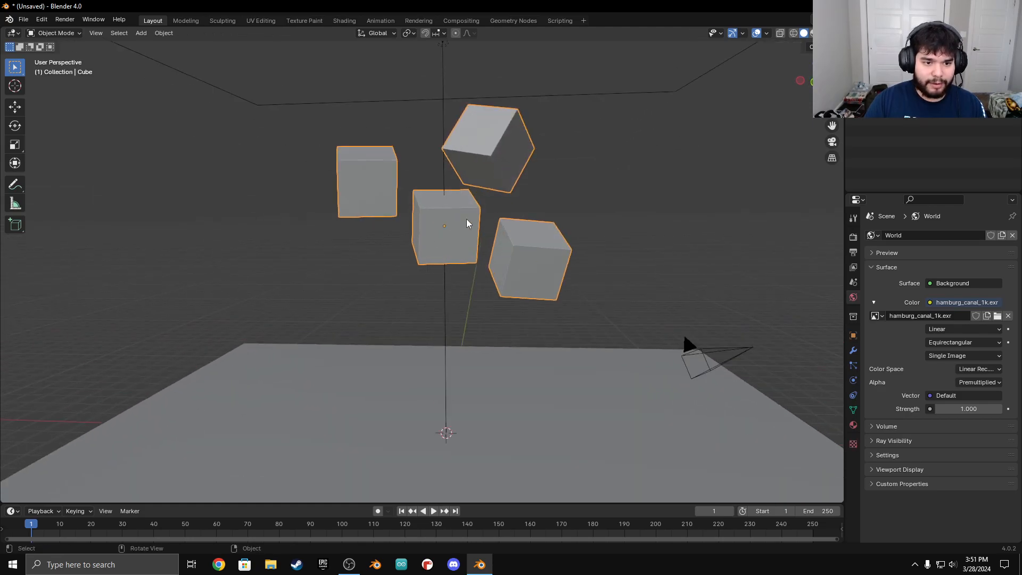
Preview the four water cubes in rendered shading, and return the viewport to solid shading.
key(z)
click(479, 165)
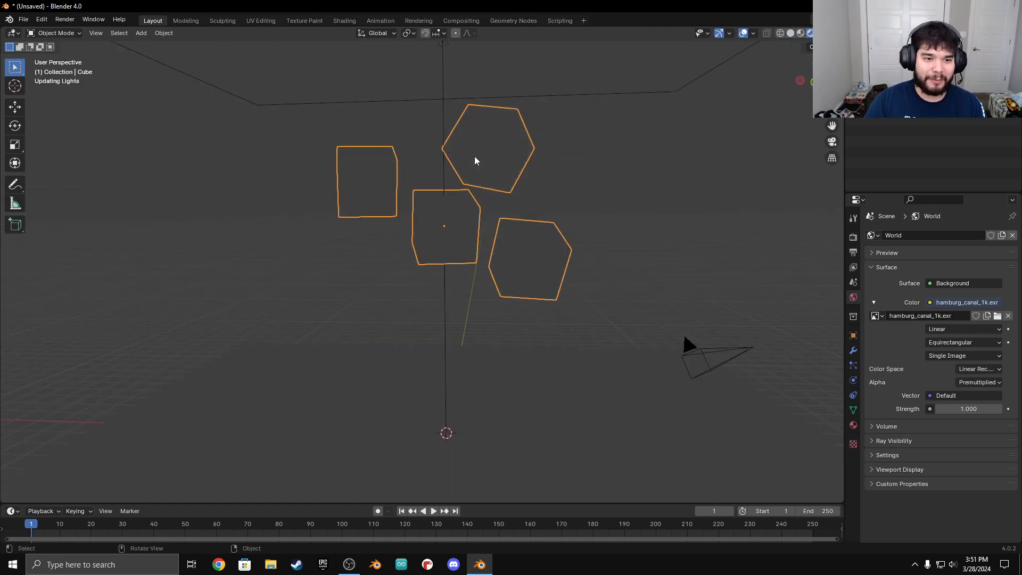
middle_drag(492, 207, 511, 214)
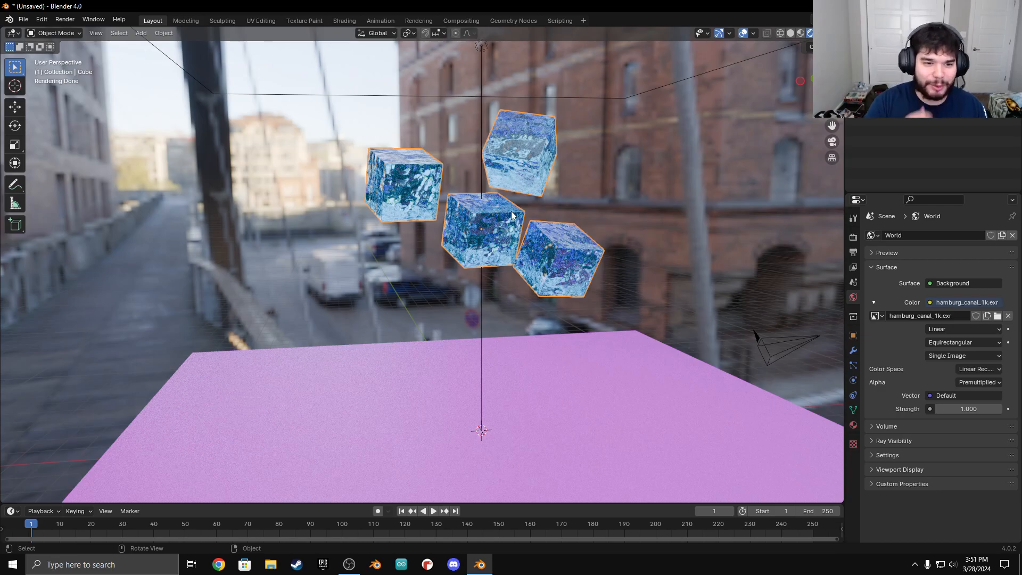
key(z)
click(583, 198)
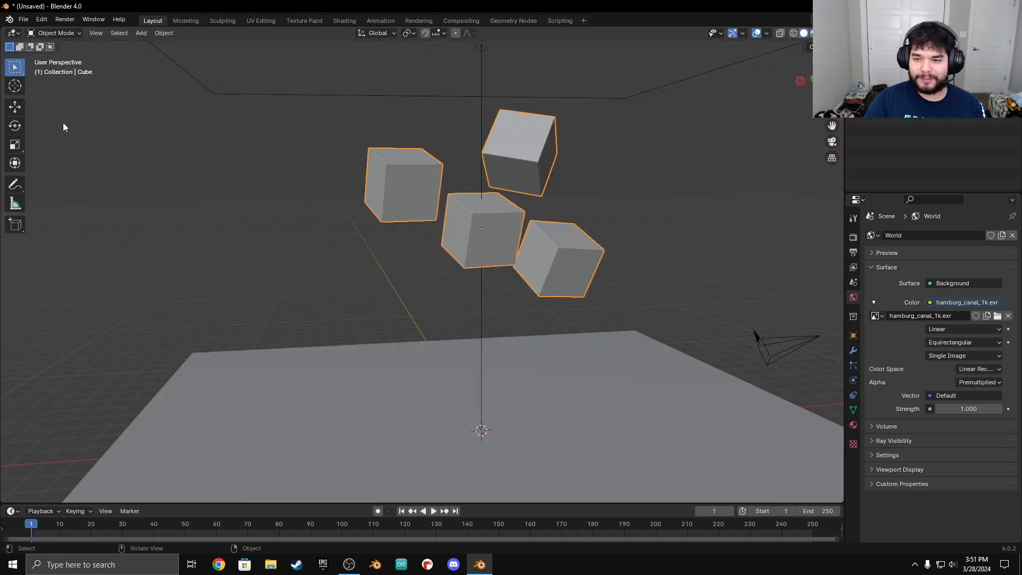
Enable Collision physics on the floor plane.
click(874, 268)
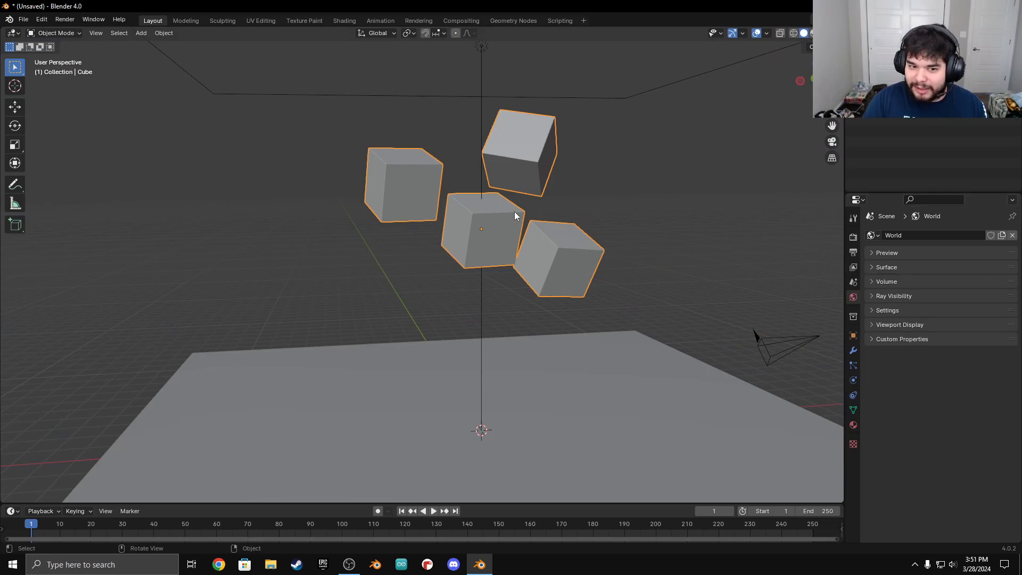
click(854, 380)
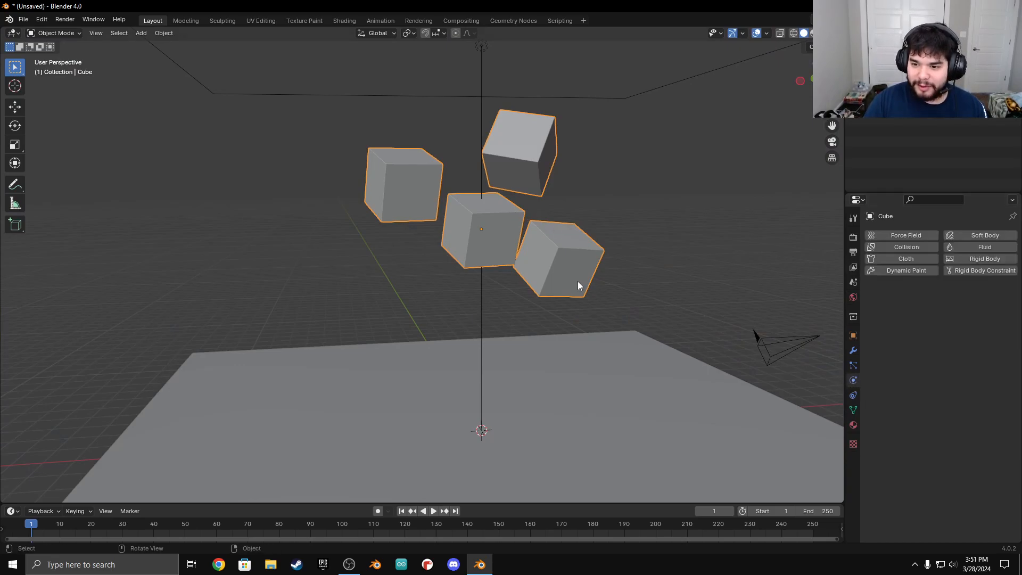
scroll(610, 305, down, 2)
middle_drag(567, 381, 538, 394)
click(538, 394)
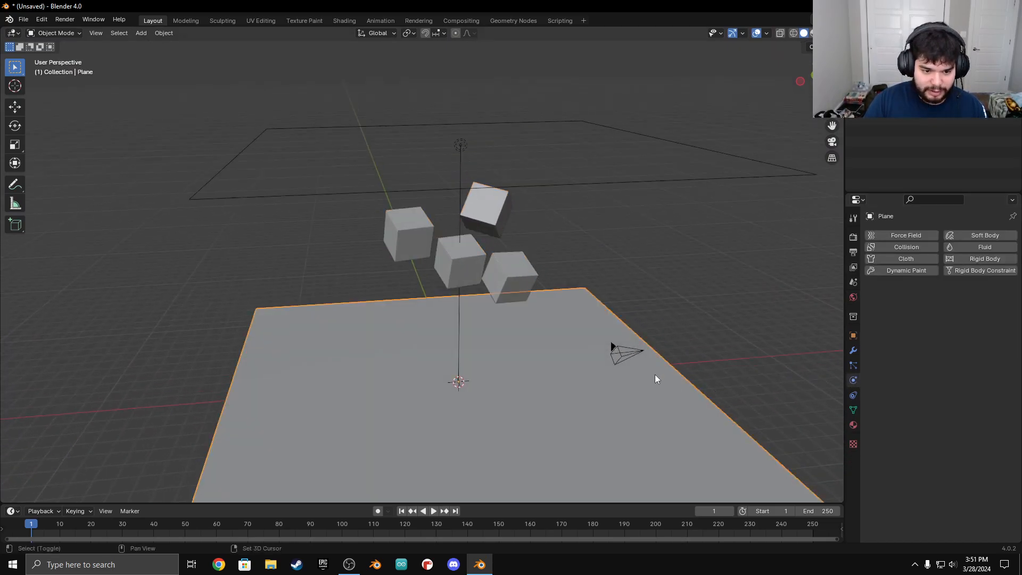
shift+middle_drag(633, 376, 568, 231)
click(904, 247)
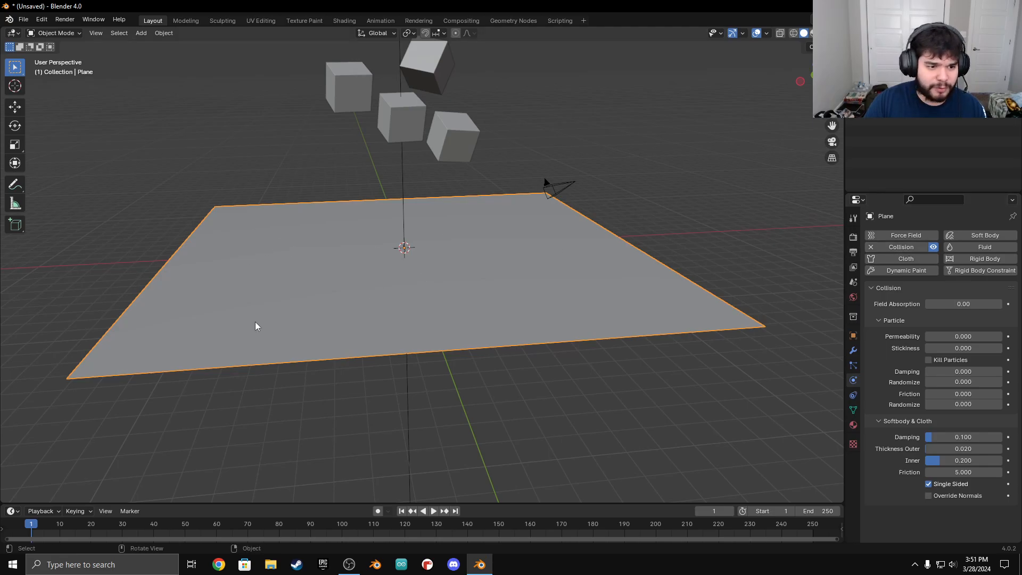
Add Soft Body physics to the cubes with Goal disabled and Self Collision enabled, and expand the Self Collision settings.
shift+middle_drag(458, 143, 491, 231)
click(491, 231)
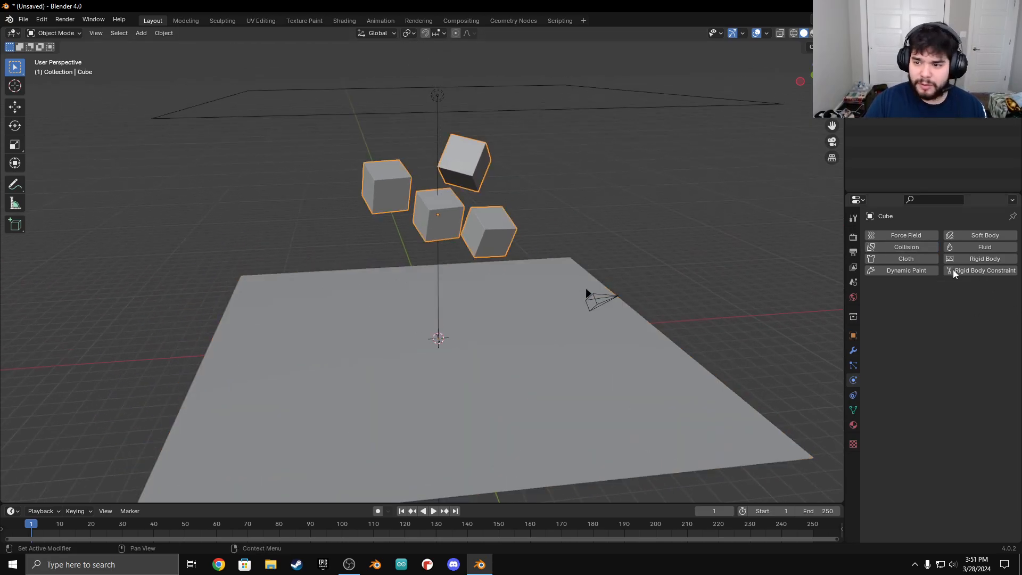
click(977, 237)
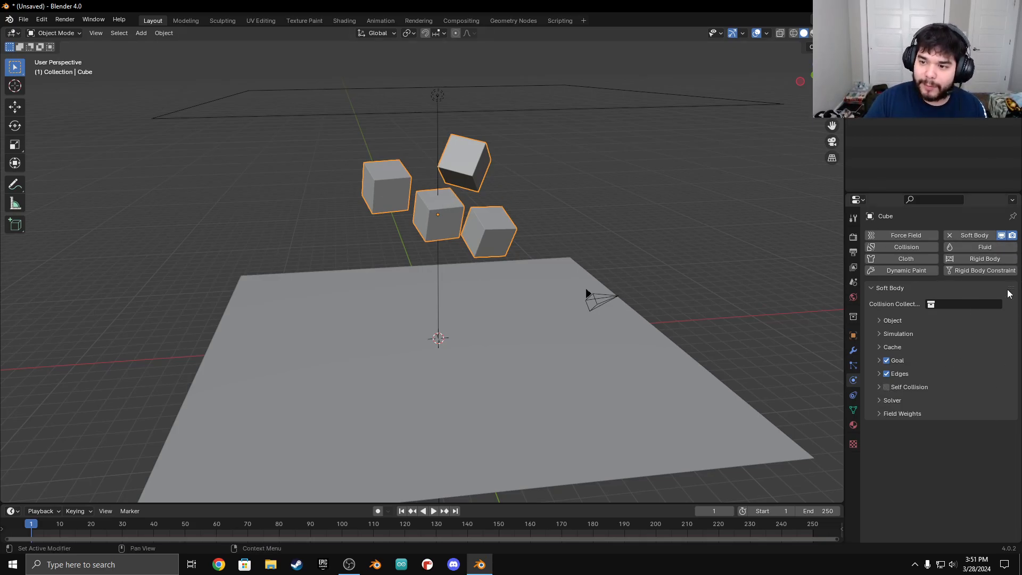
click(886, 362)
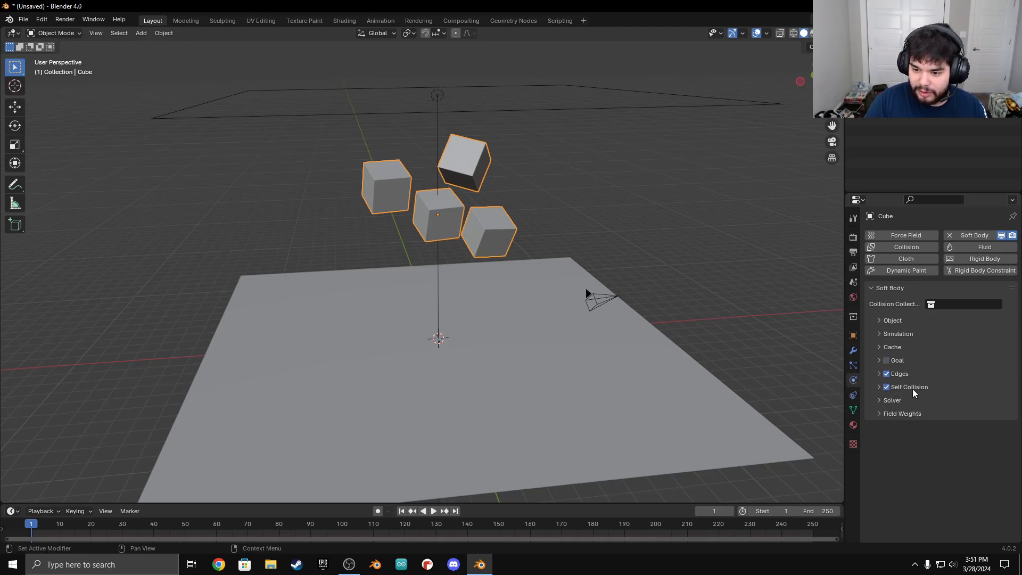
click(880, 386)
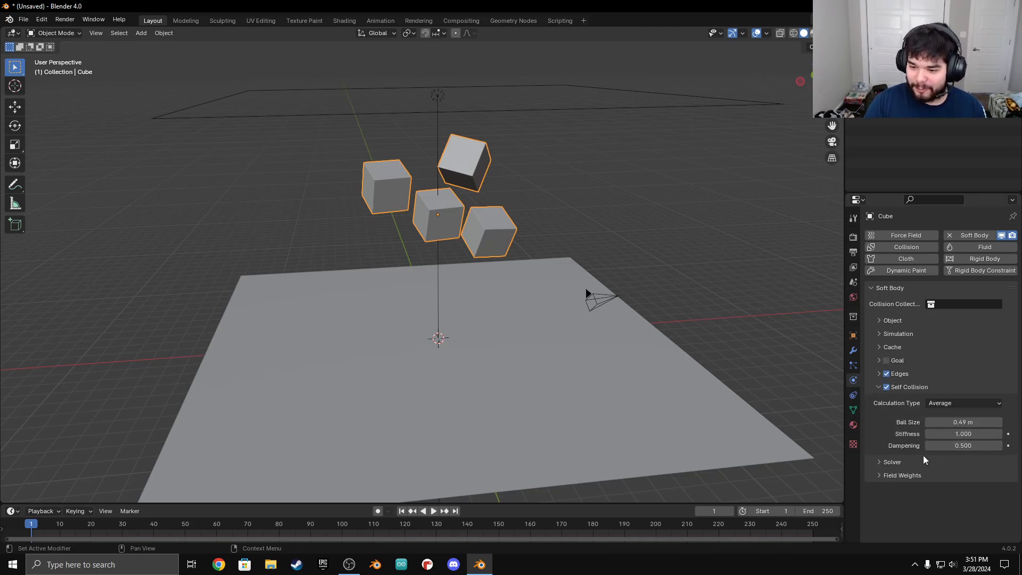
Open the cubes' soft body Cache settings and bring the baking options into view.
middle_drag(592, 312, 573, 295)
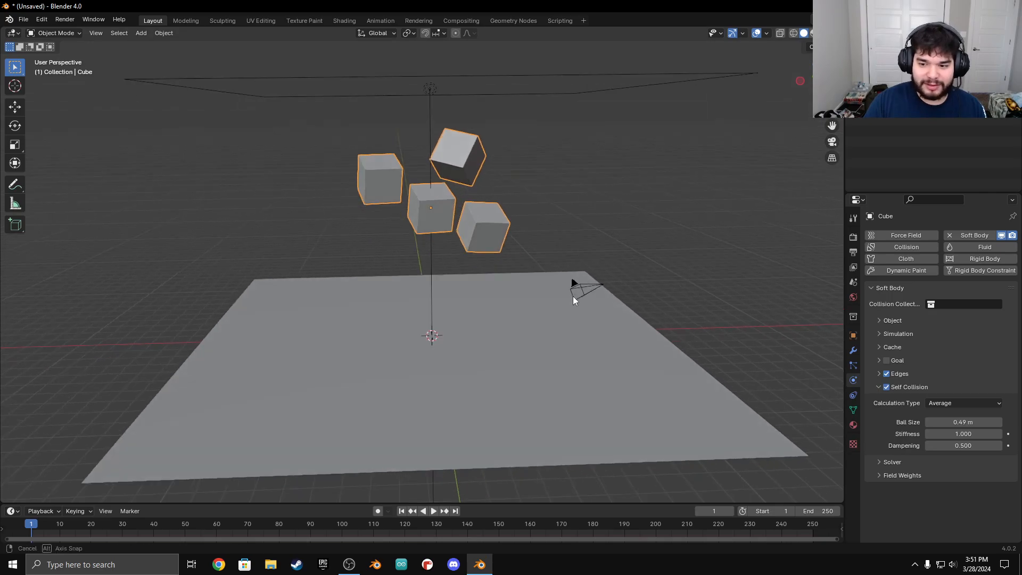
click(853, 350)
click(854, 380)
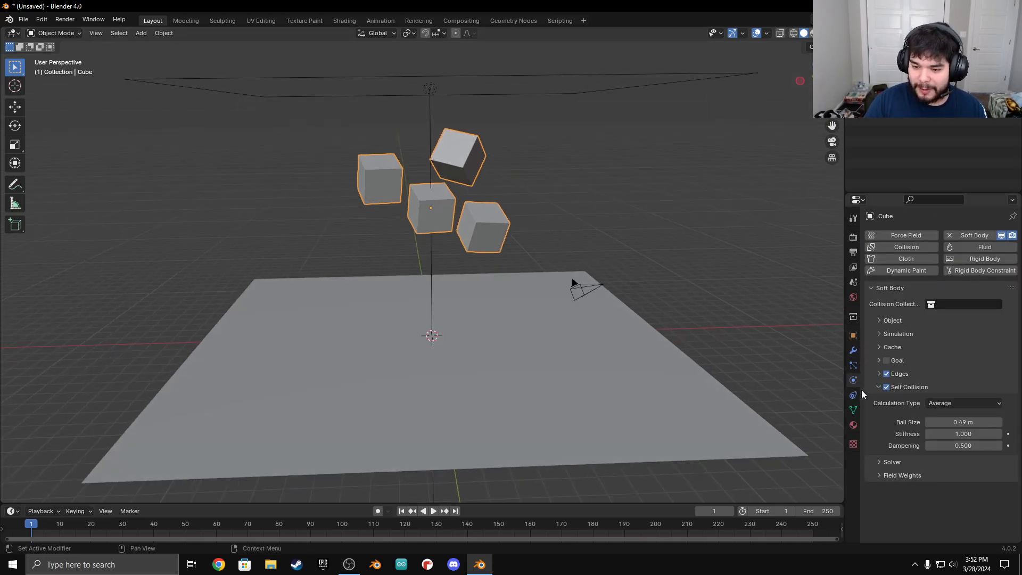
click(881, 349)
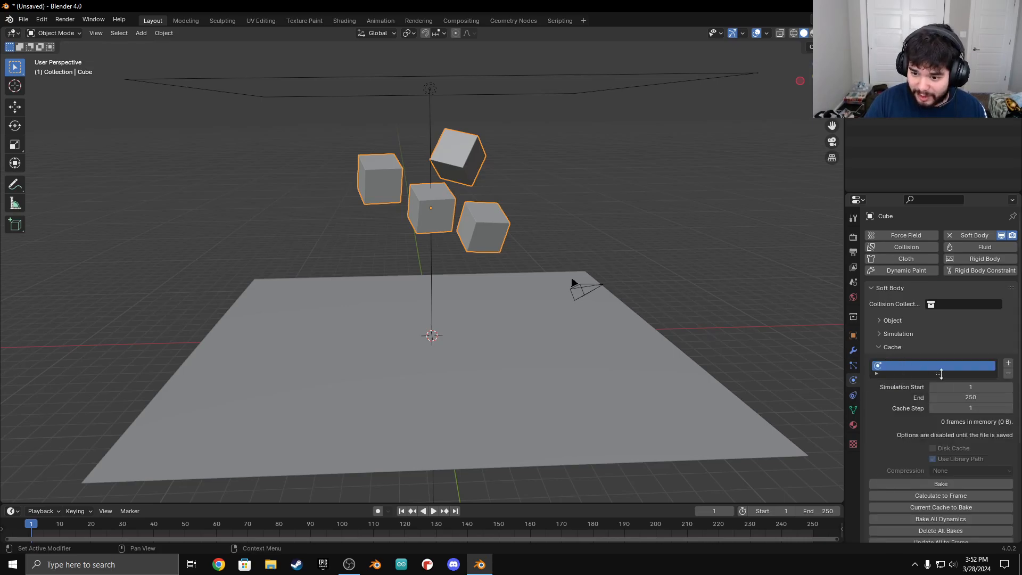
scroll(937, 452, down, 3)
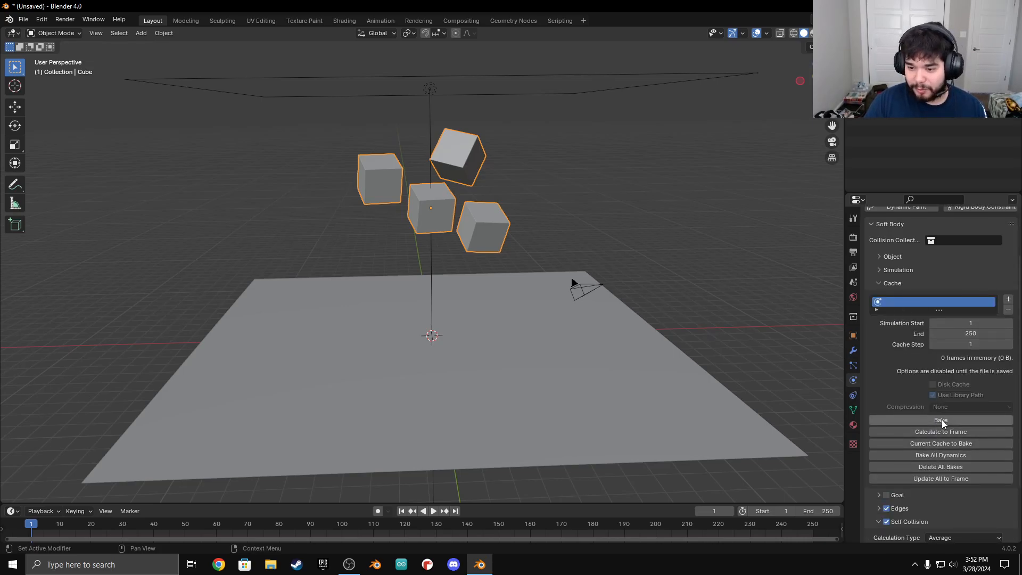
Set both the timeline's end frame and the cubes' soft body cache end frame to 100.
click(818, 511)
text(100)
key(Return)
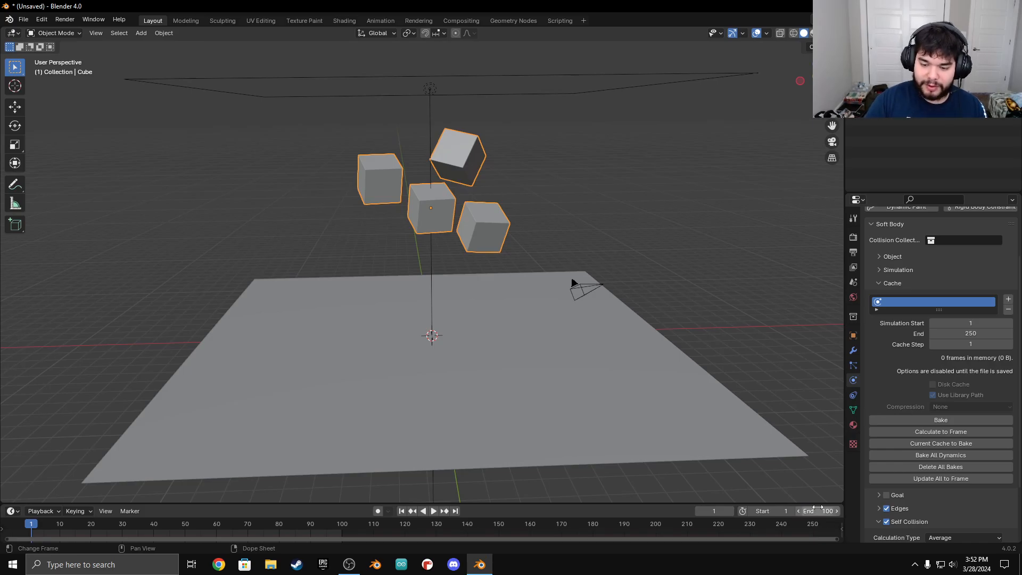
click(818, 511)
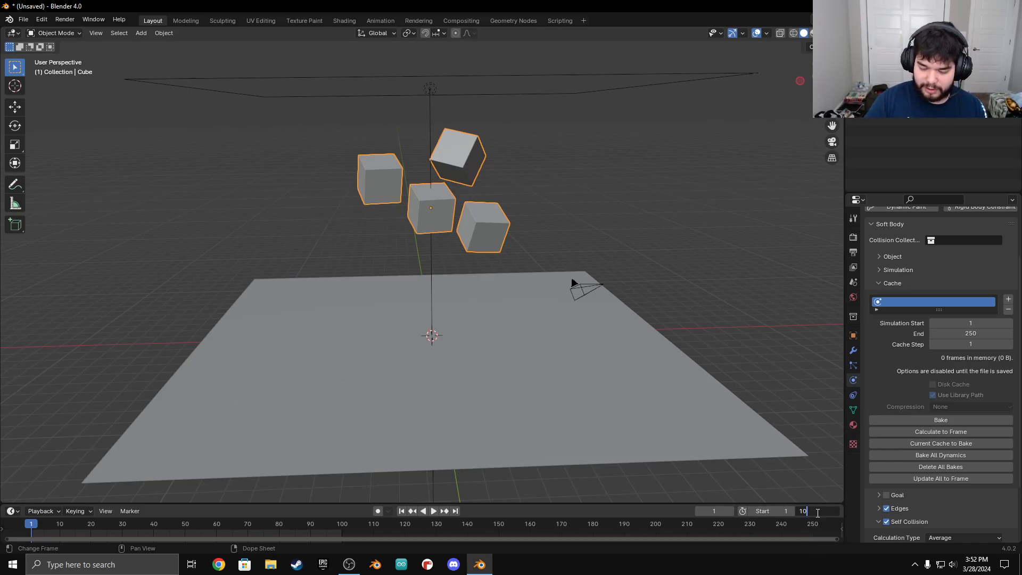
key(Return)
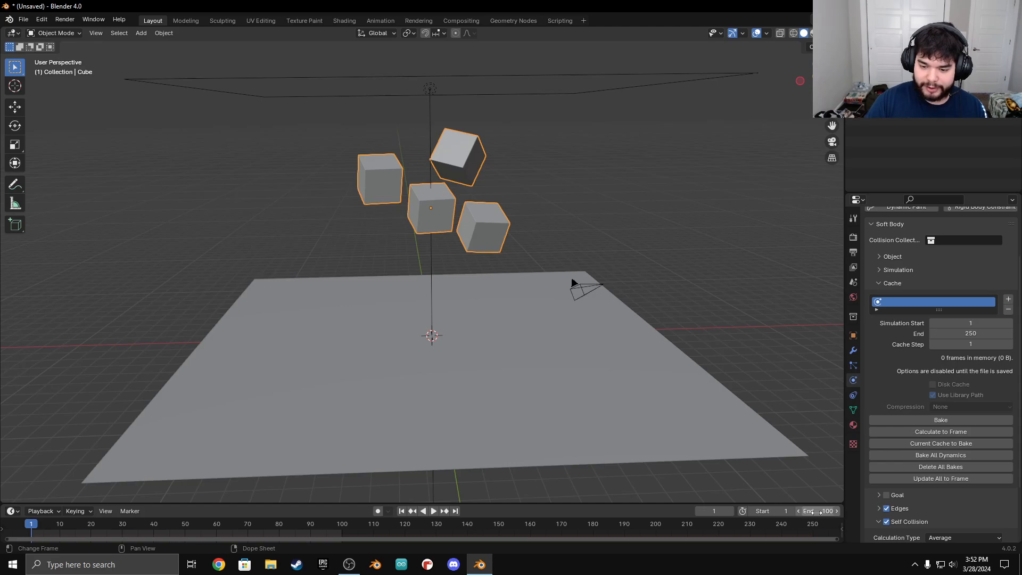
click(971, 333)
key(Return)
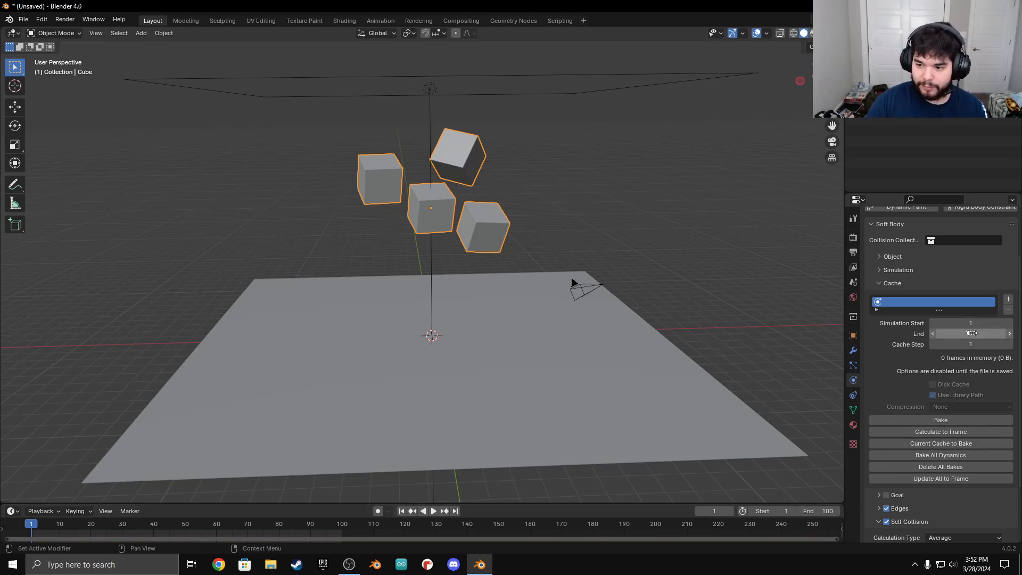
Test the cubes' soft body simulation with a bake and playback, and delete that bake.
click(921, 423)
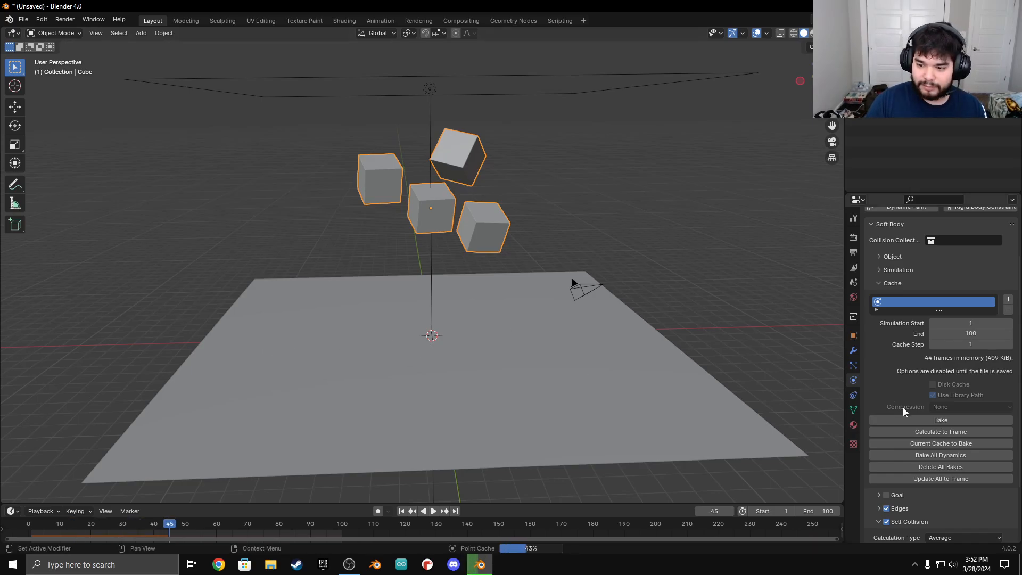
key(space)
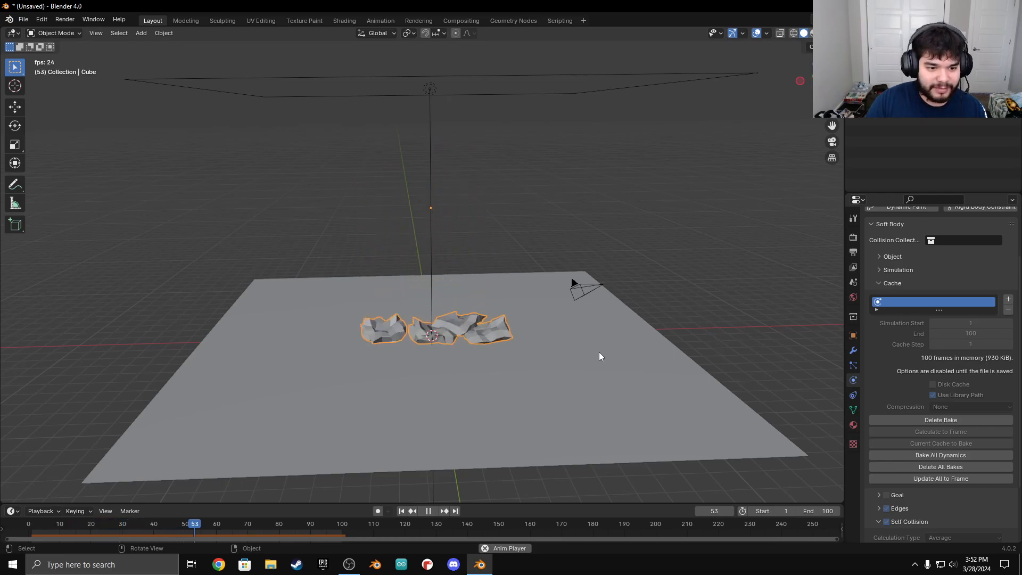
middle_drag(445, 349, 491, 303)
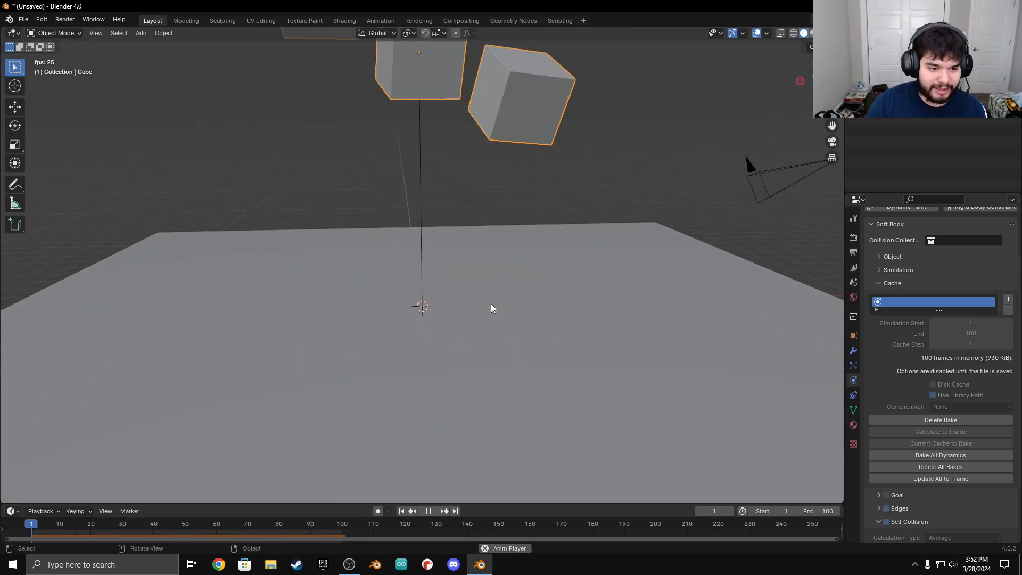
key(space)
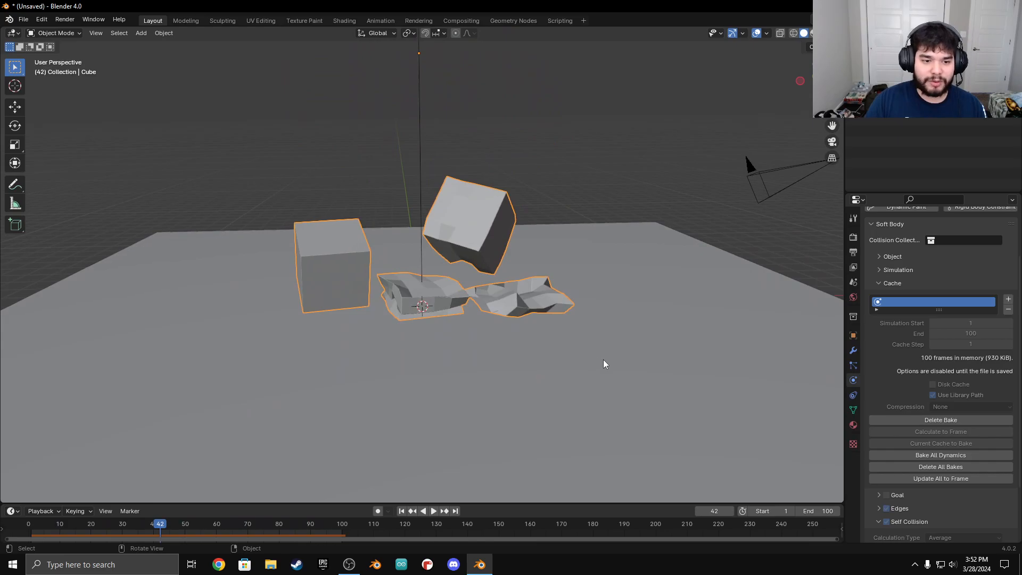
click(913, 420)
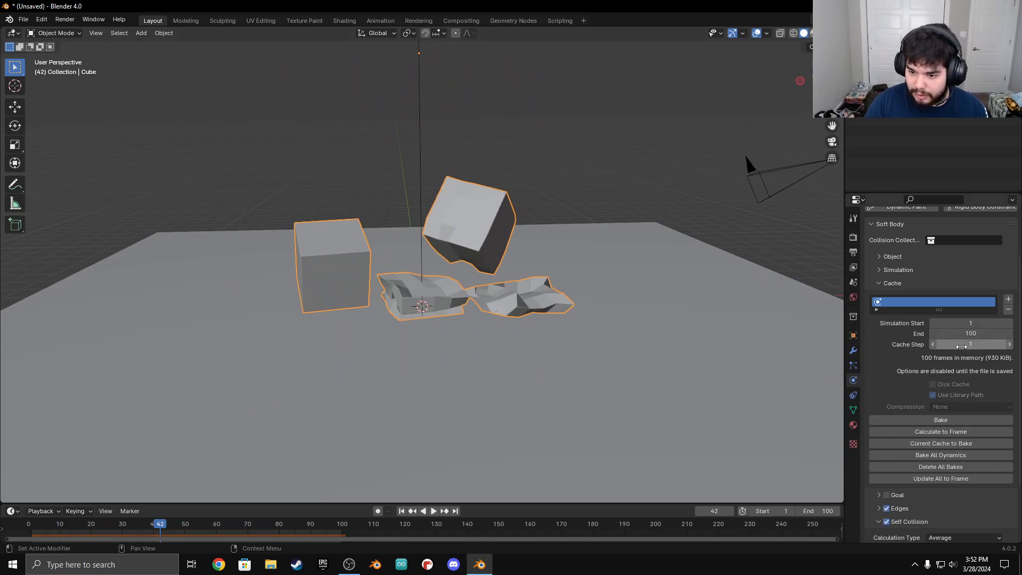
Expand the cubes' soft body Edges settings and set Bending to 10.
scroll(973, 447, down, 4)
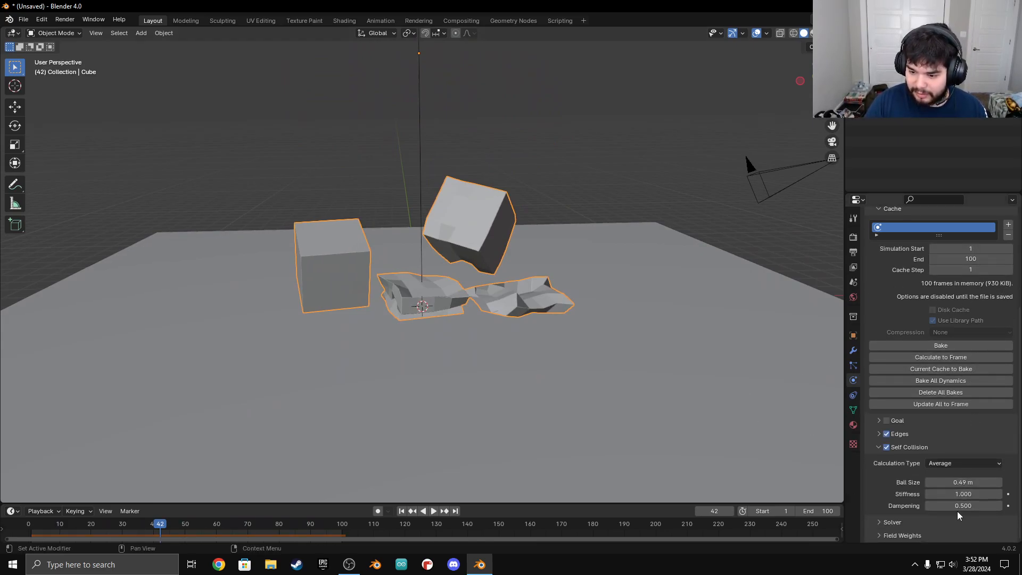
click(886, 436)
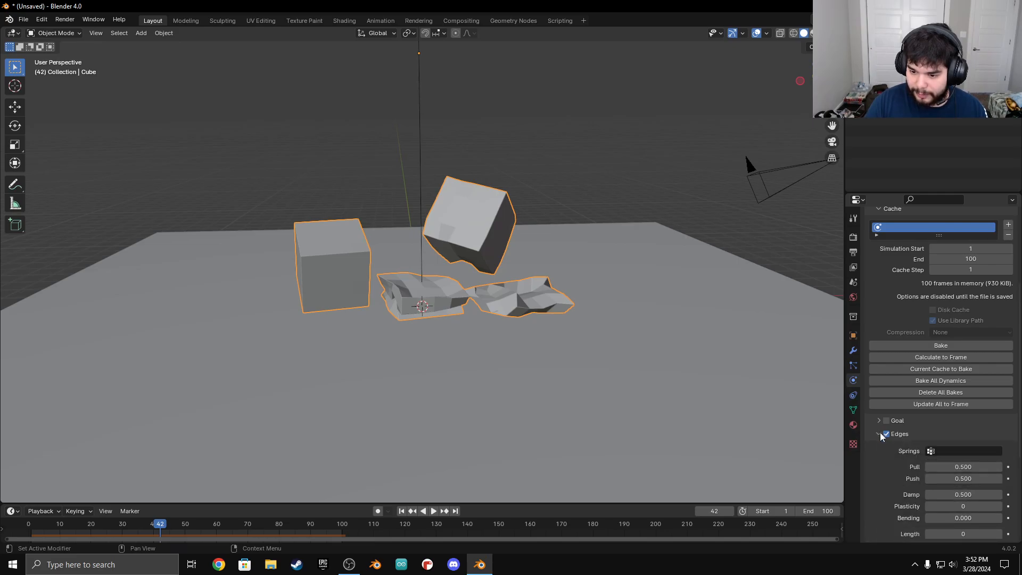
scroll(883, 448, down, 4)
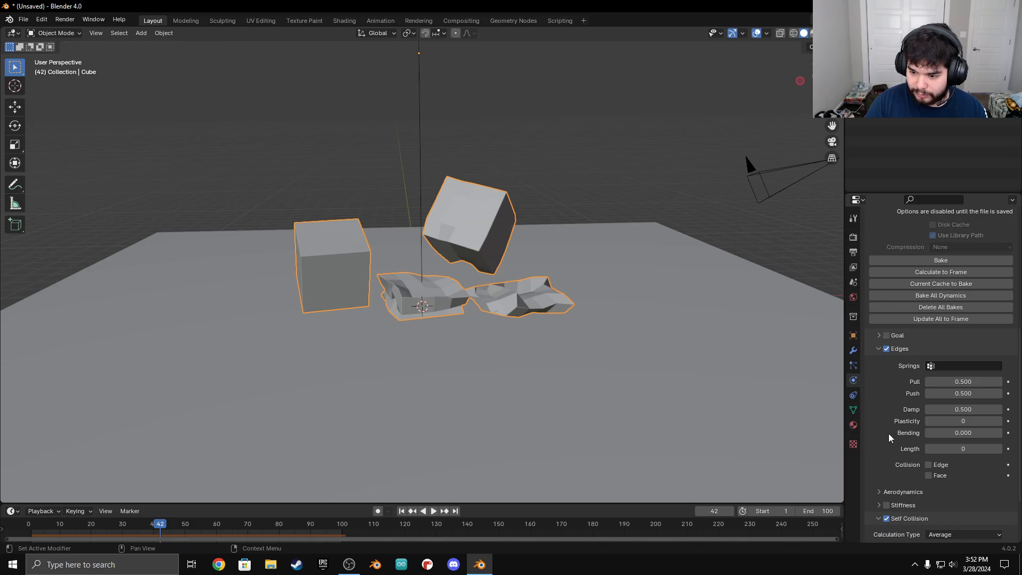
drag(965, 433, 1001, 433)
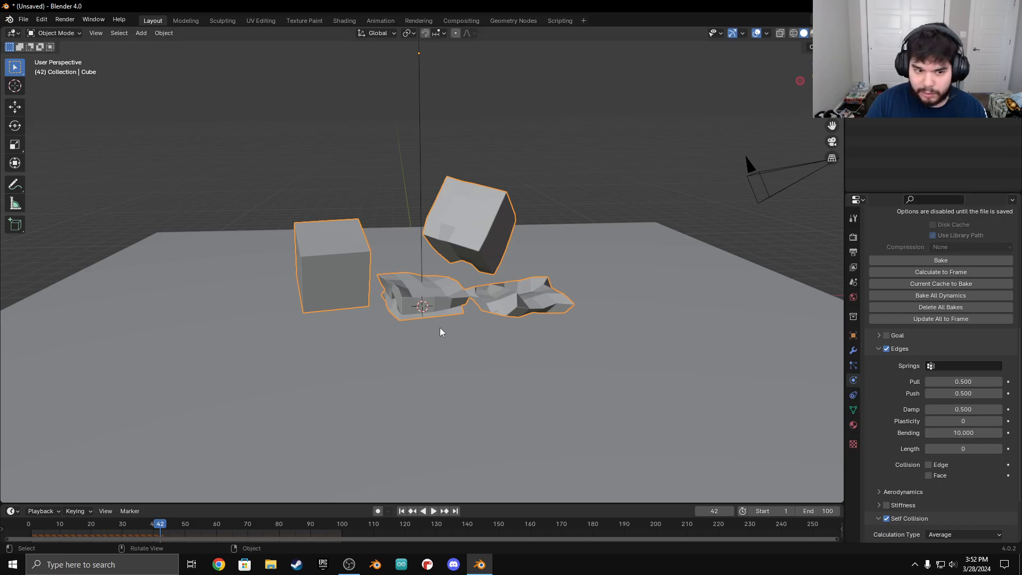
Check the cubes' Softbody and Bevel modifiers, and bake the soft body simulation again with the stiffer edges.
scroll(564, 409, down, 3)
click(853, 350)
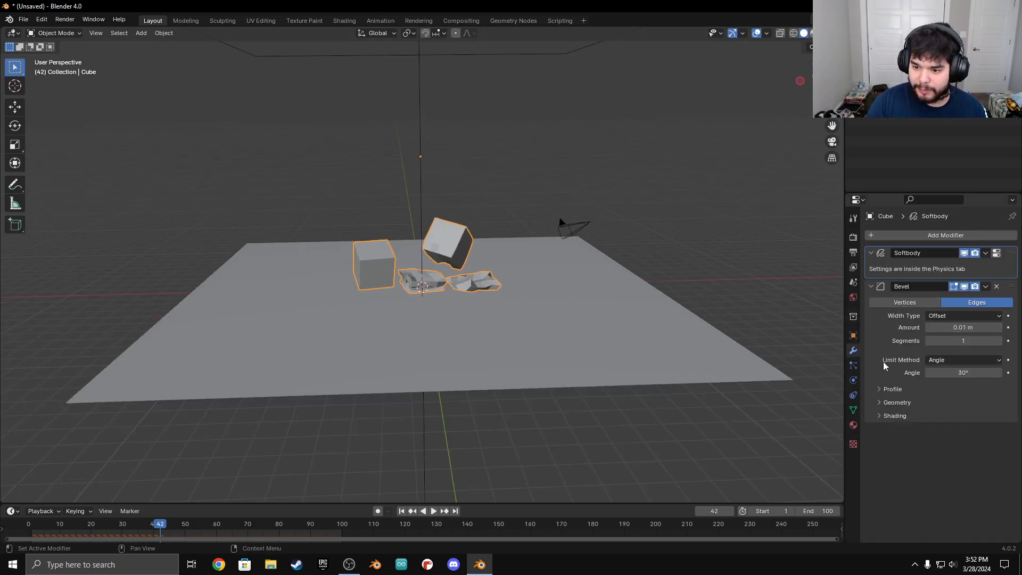
click(853, 380)
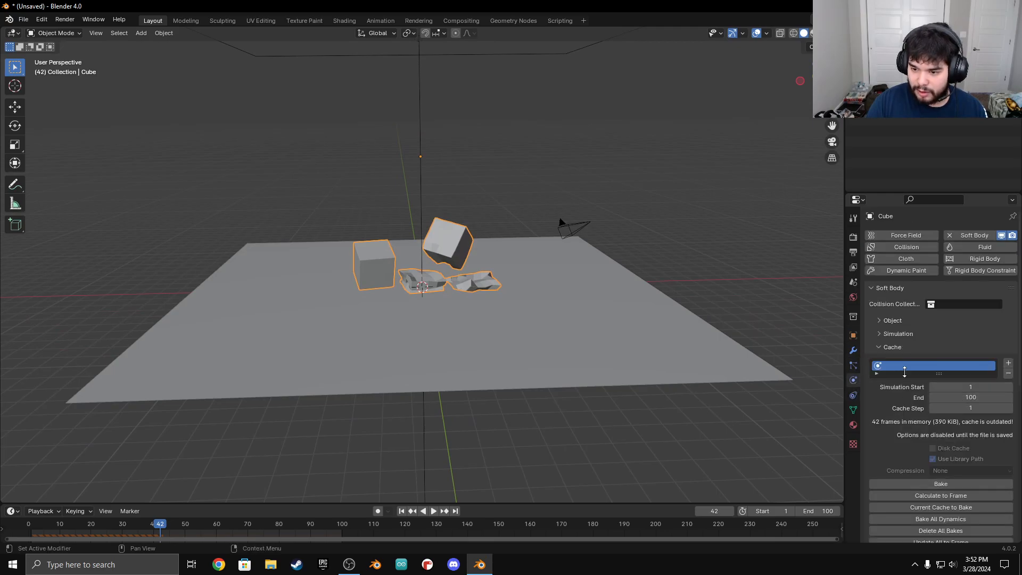
scroll(905, 372, down, 2)
click(941, 441)
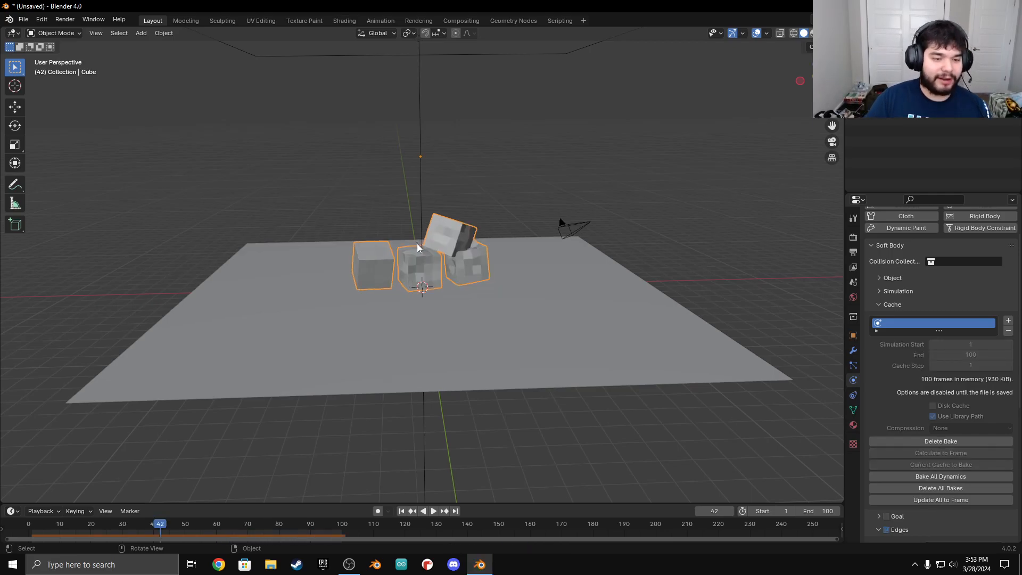
Play back the baked simulation to examine how the cubes land on the plane and collide.
scroll(439, 289, up, 2)
scroll(439, 285, up, 1)
shift+middle_drag(434, 265, 437, 279)
scroll(434, 270, down, 1)
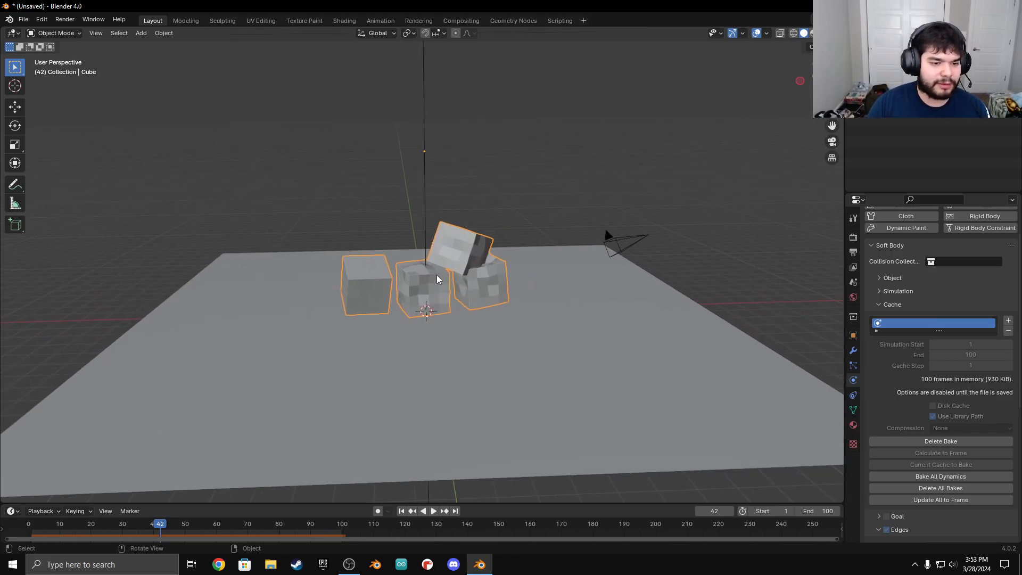
key(space)
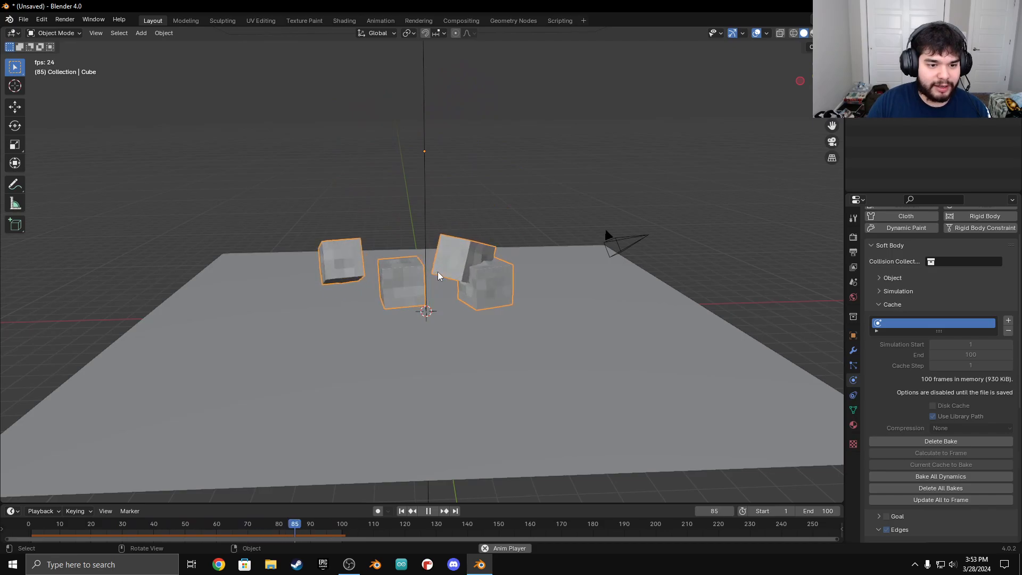
key(space)
Change the scene's render engine to EEVEE.
click(854, 238)
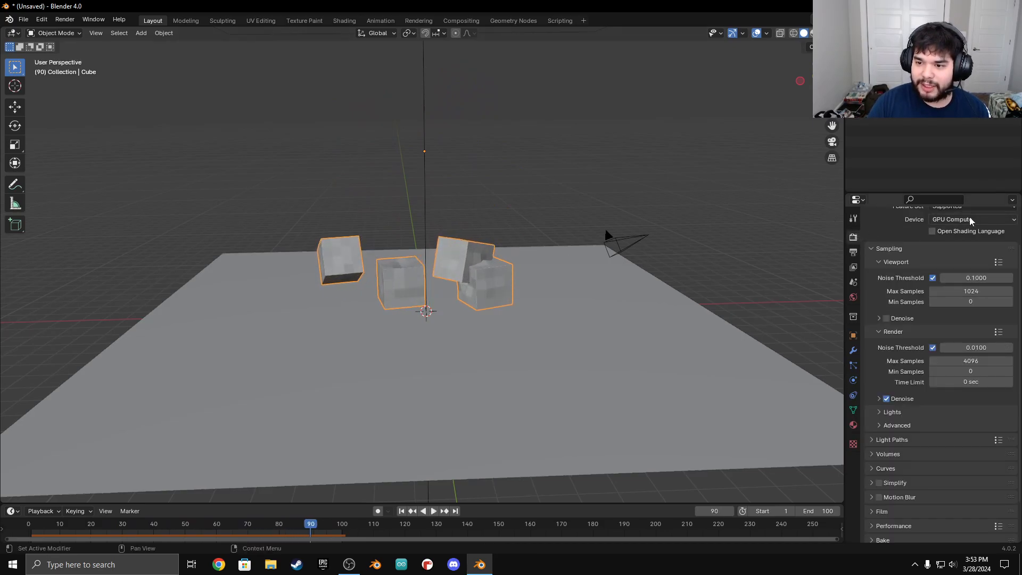
click(953, 221)
click(952, 257)
click(955, 234)
click(951, 249)
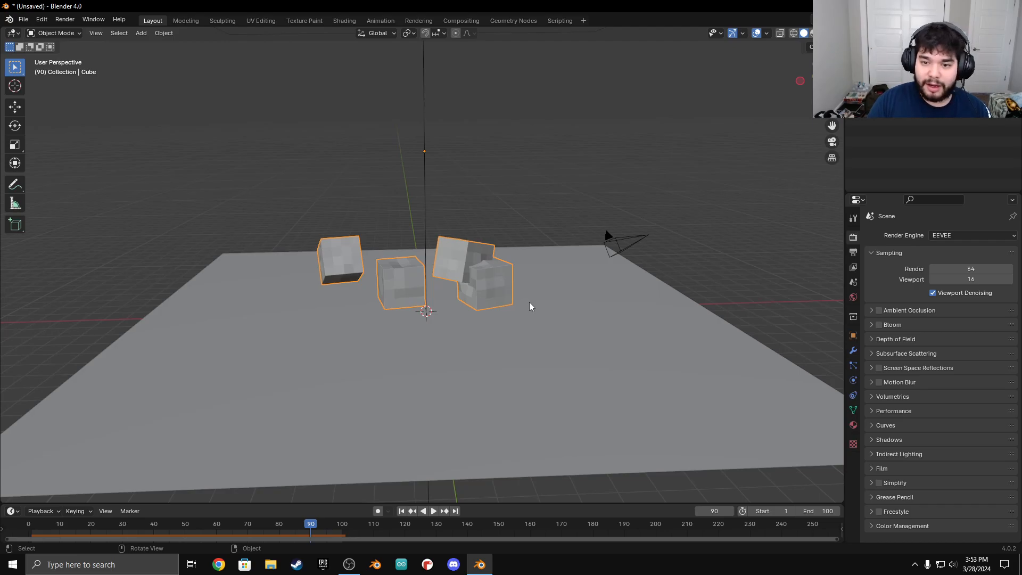
Play back the falling cubes in rendered viewport shading with EEVEE to examine the materials and motion.
key(z)
click(522, 241)
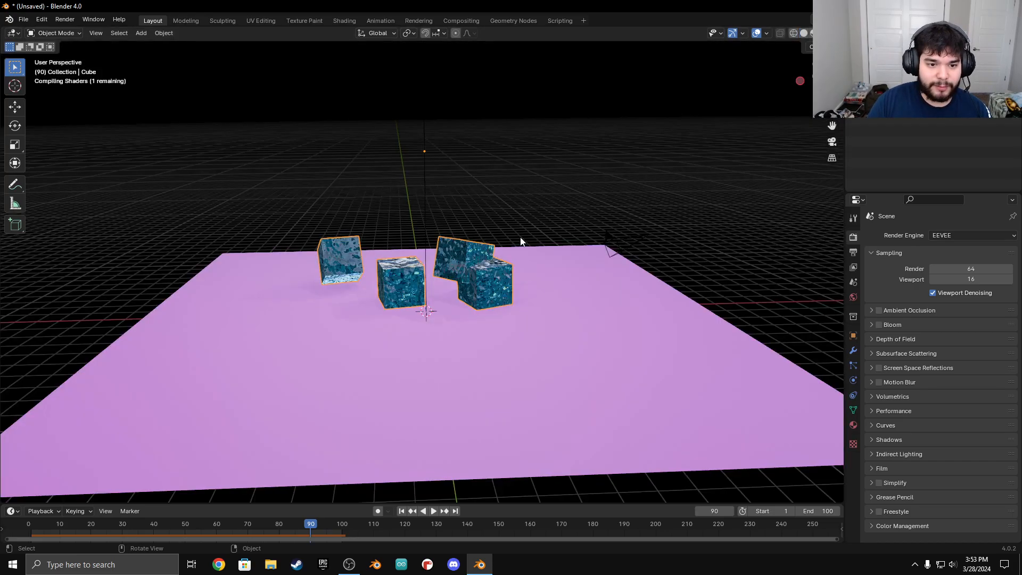
key(z)
click(490, 195)
key(z)
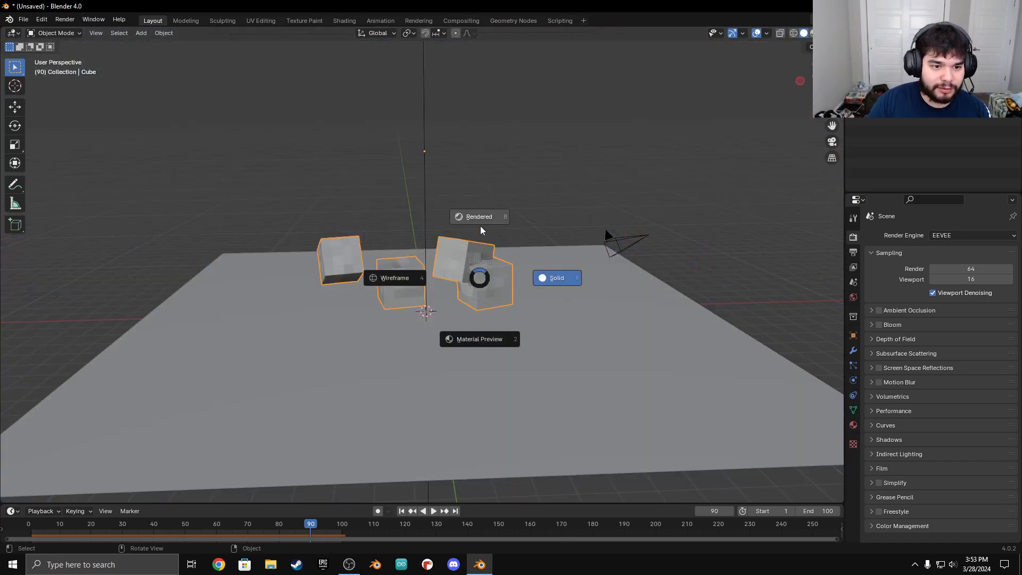
click(611, 232)
key(z)
click(486, 164)
key(z)
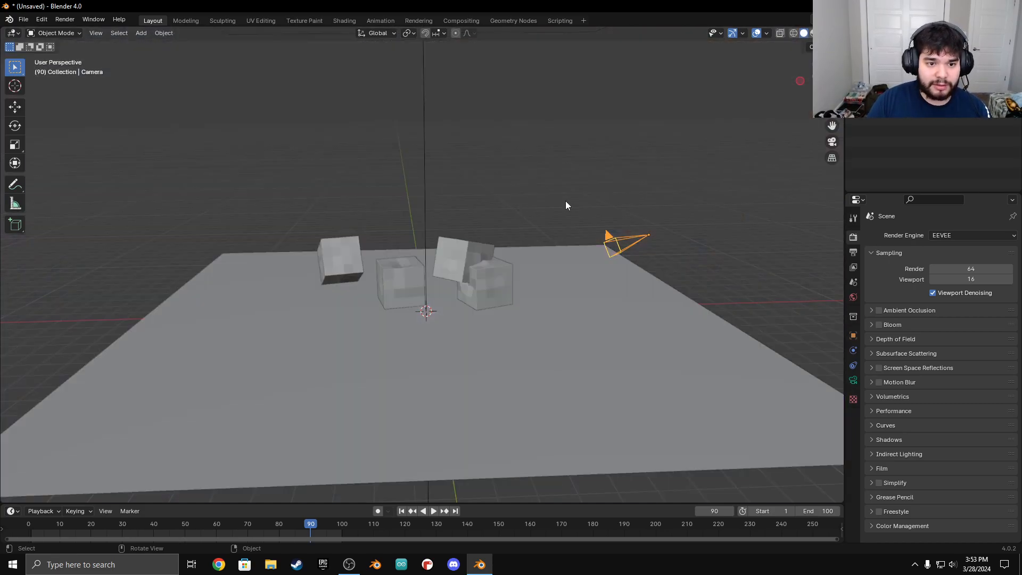
key(z)
click(469, 142)
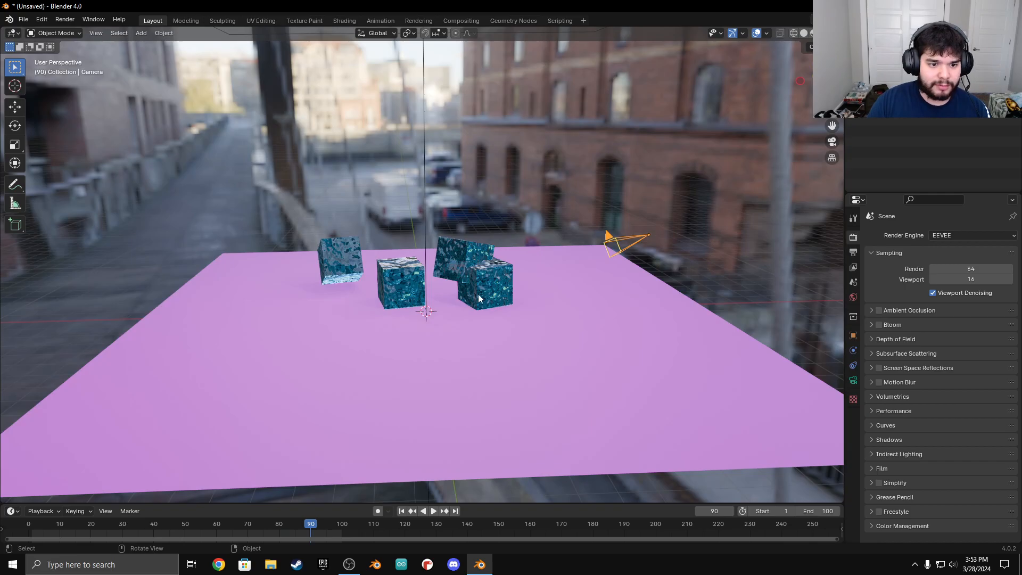
key(space)
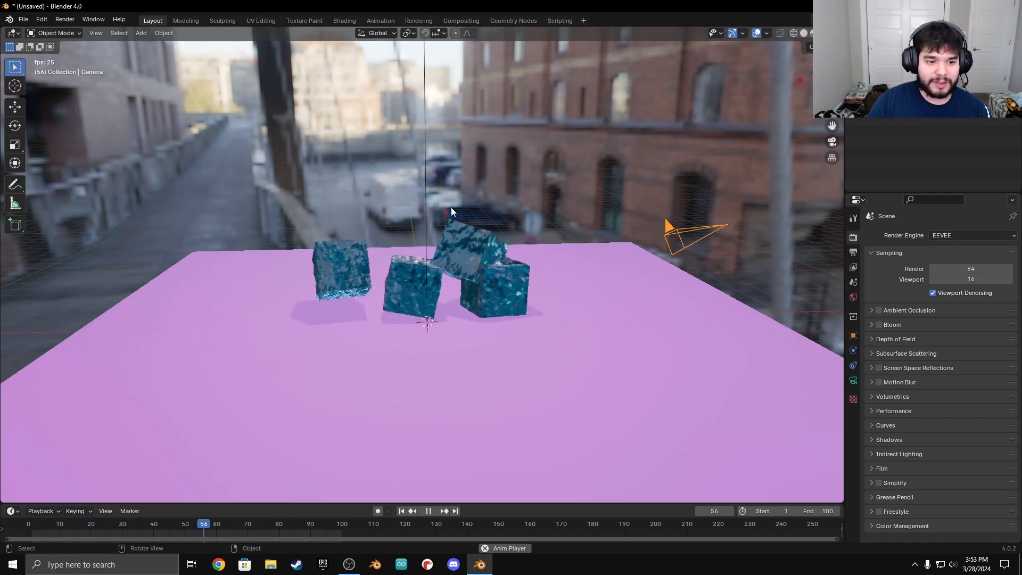
key(space)
Preview the animation with the Cycles render engine, and return the viewport to solid shading.
click(972, 235)
click(953, 271)
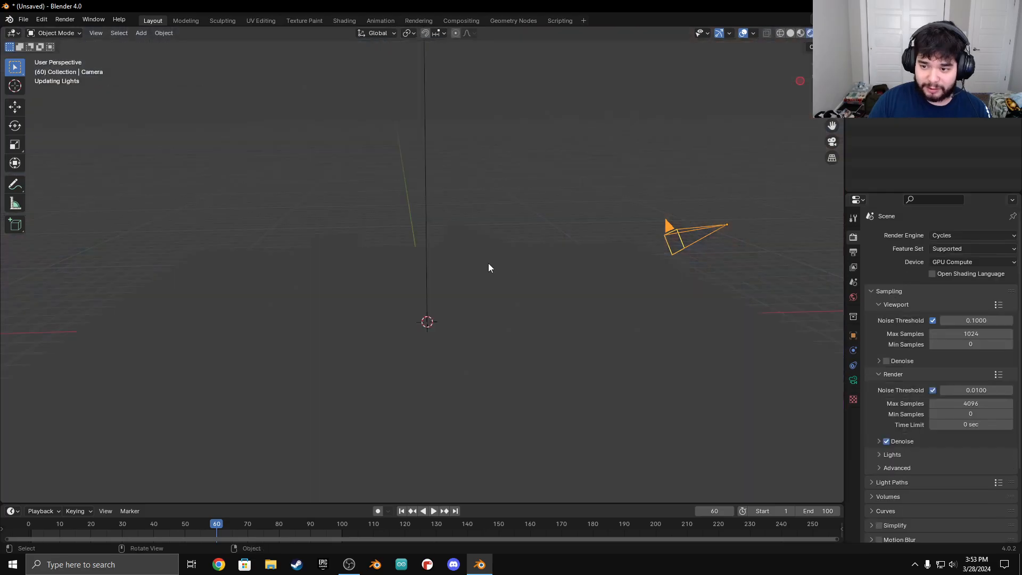
key(space)
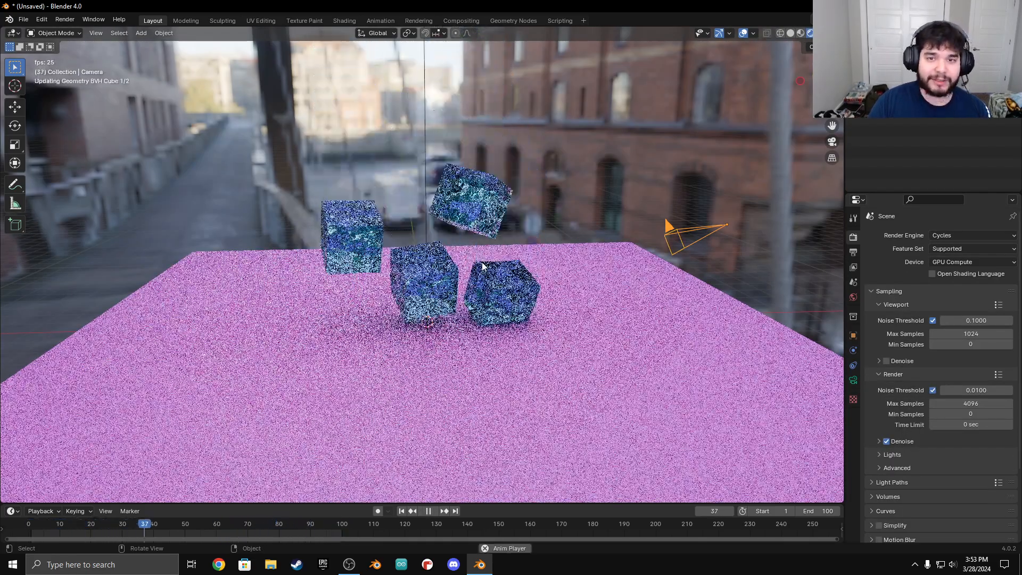
key(space)
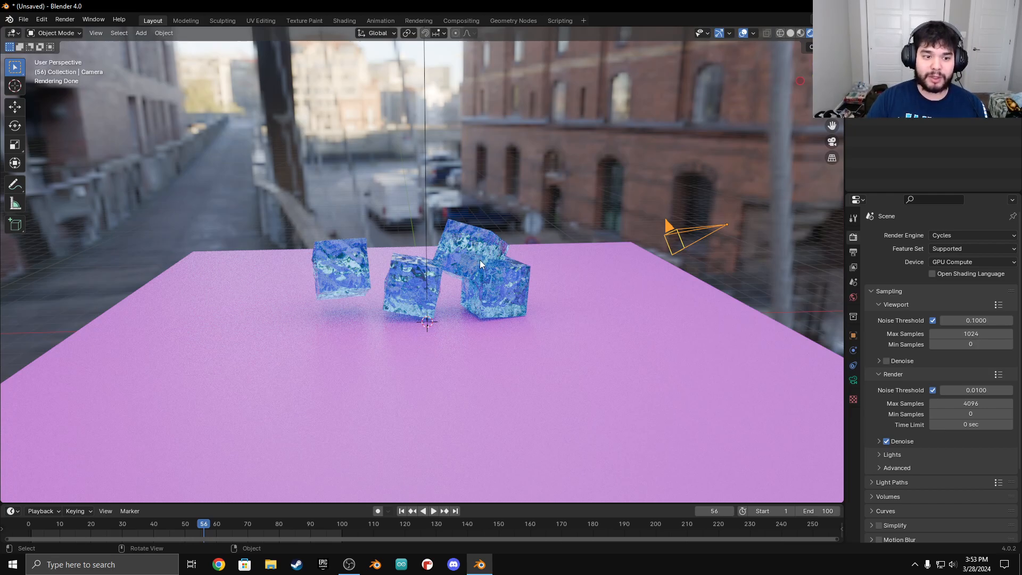
key(z)
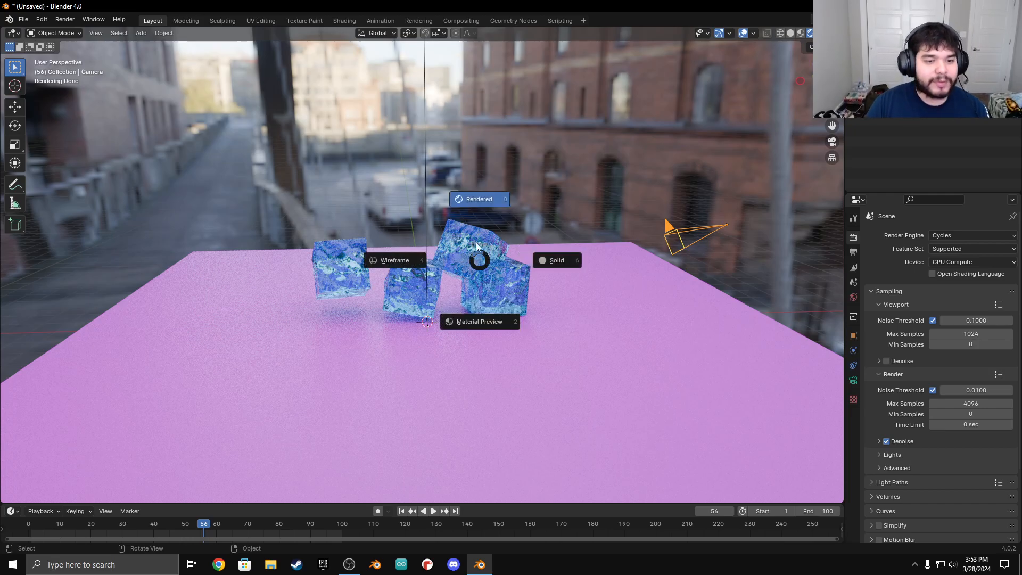
click(544, 251)
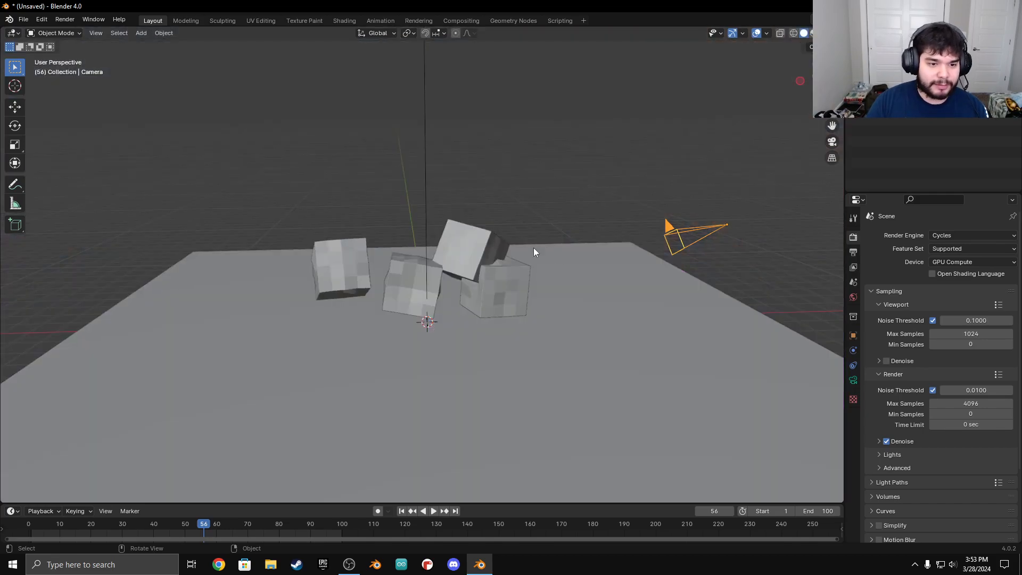
Collapse the render Sampling settings and switch the render engine back to EEVEE.
scroll(911, 456, down, 2)
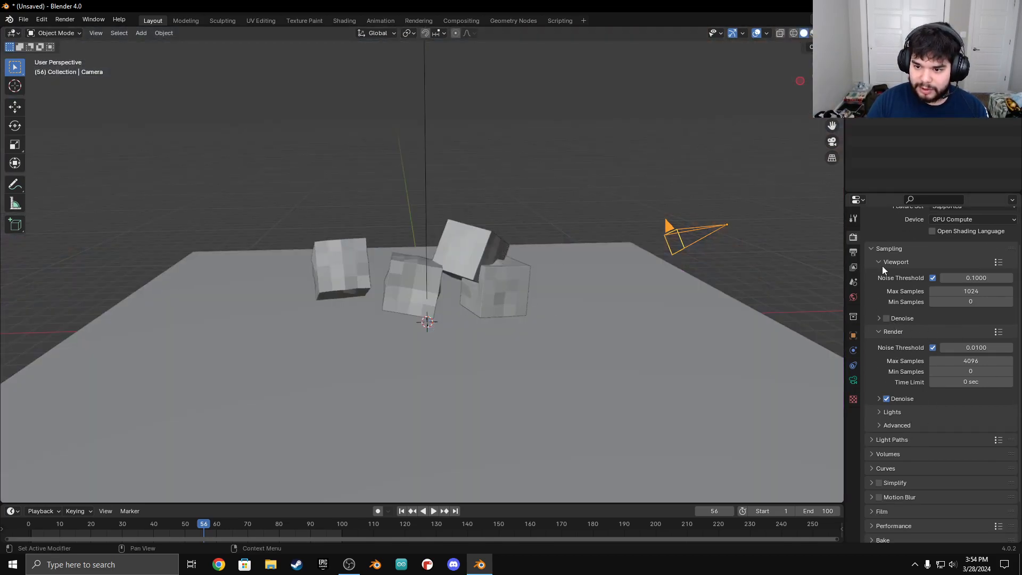
click(873, 249)
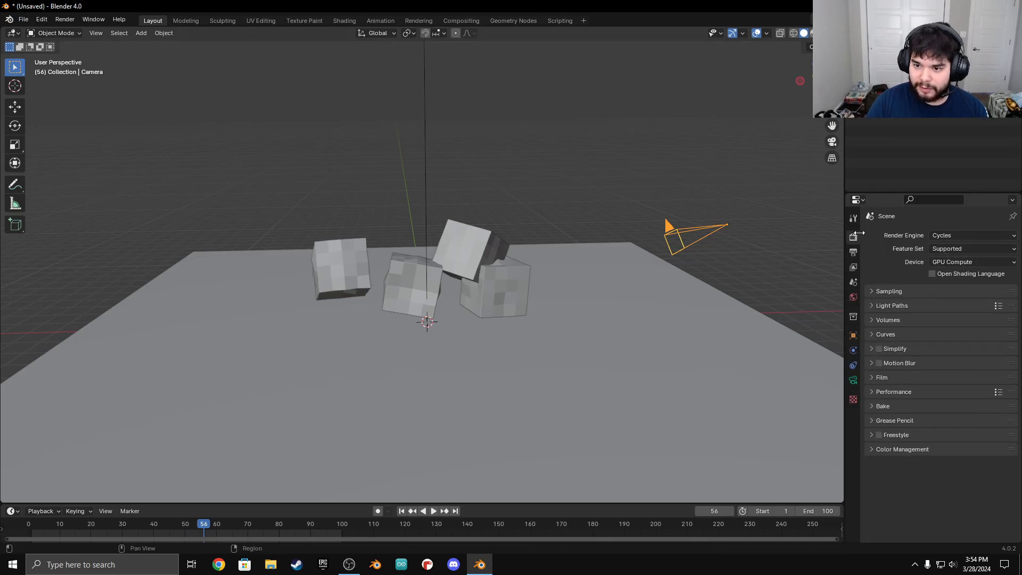
click(957, 235)
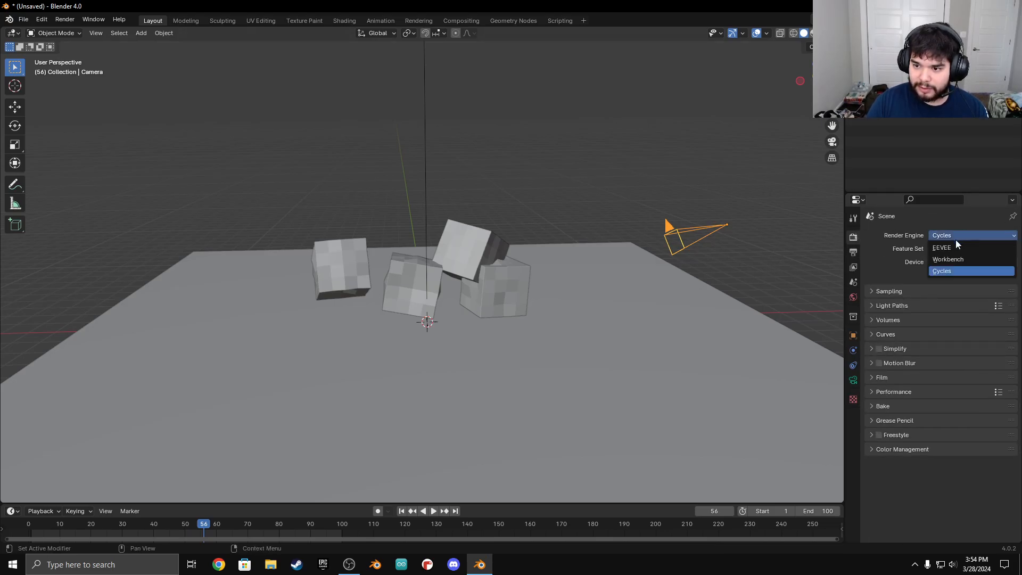
click(947, 247)
Select the cubes and show their soft body physics settings.
click(854, 352)
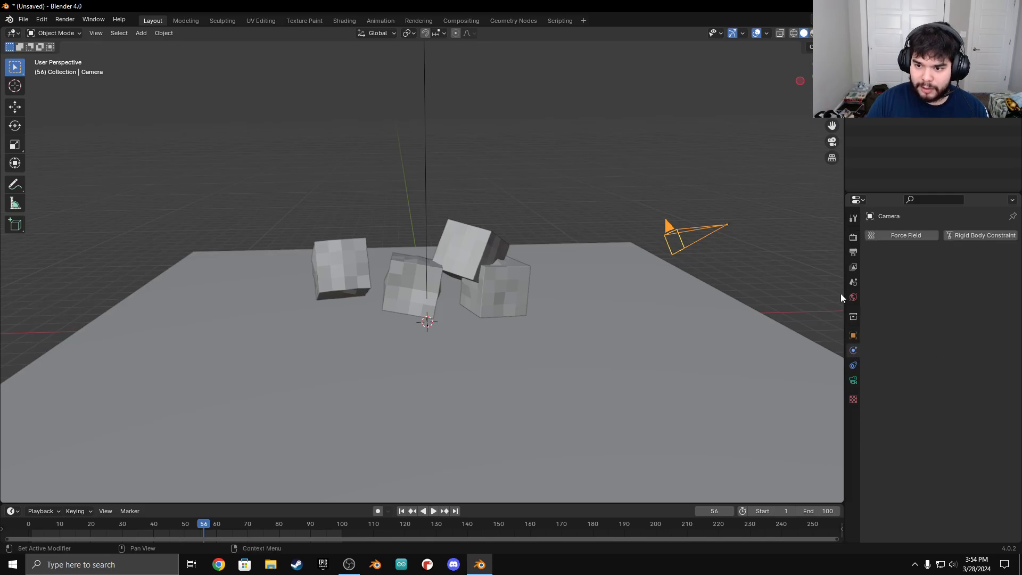
click(461, 256)
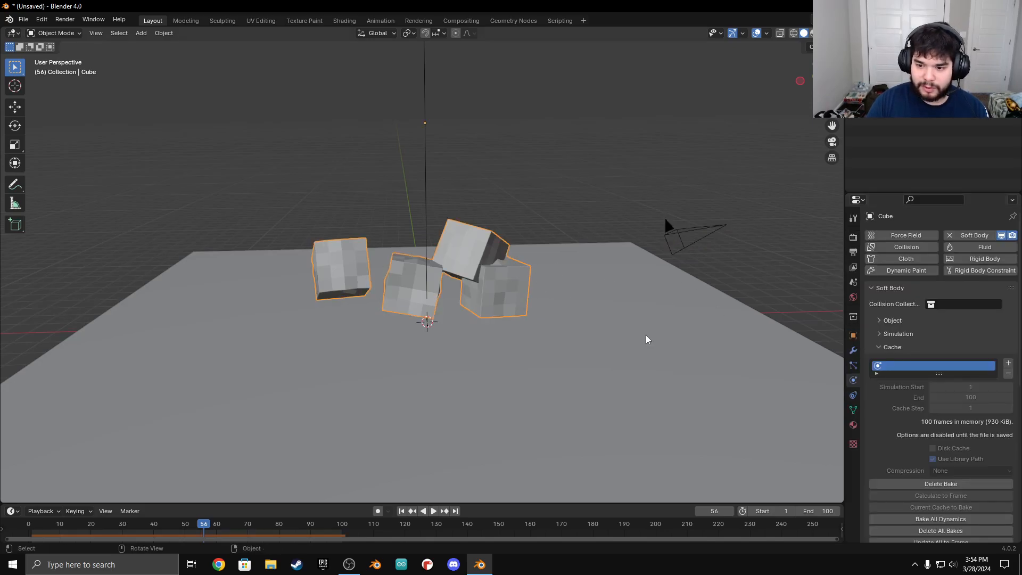
Delete the cubes' soft body bake and set both the edge Push and Pull to 0.4.
scroll(953, 380, down, 5)
click(955, 377)
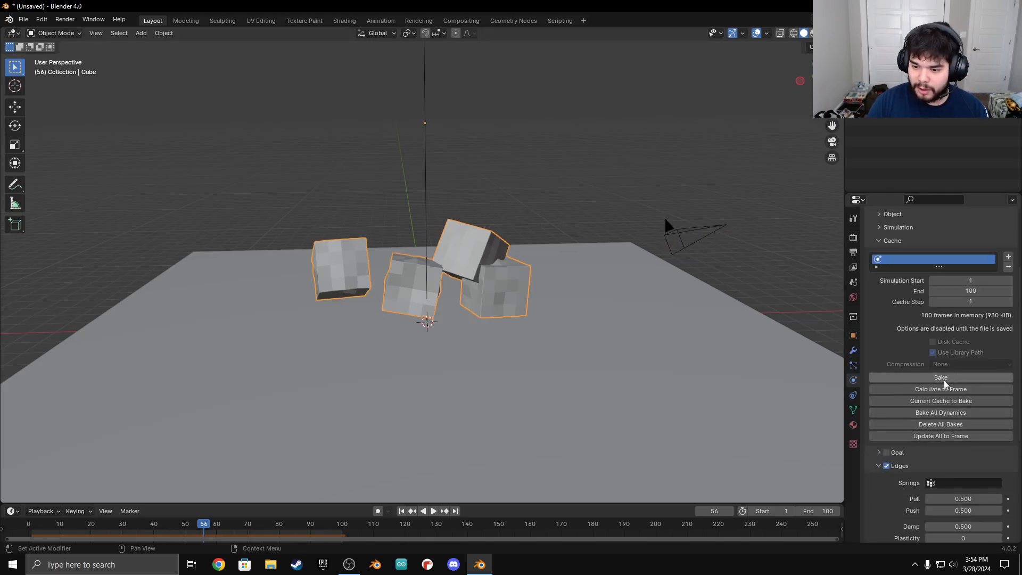
scroll(955, 380, down, 6)
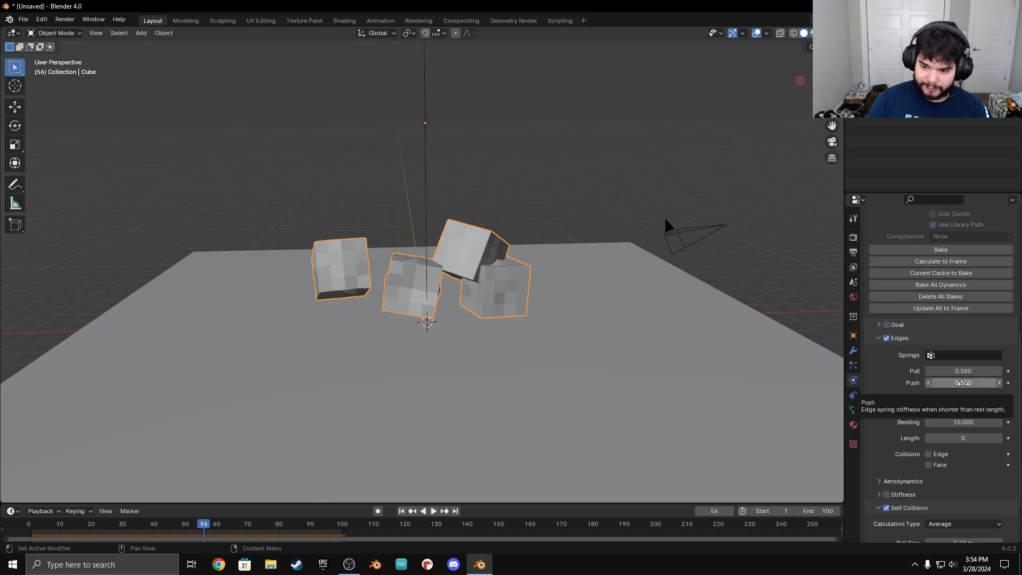
click(964, 383)
text(0.4)
key(Return)
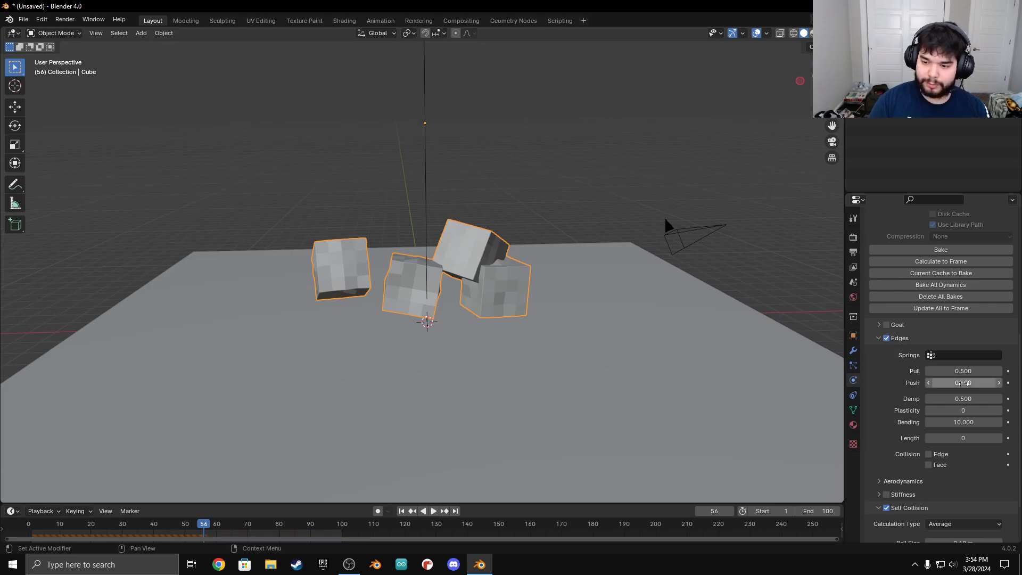
click(967, 371)
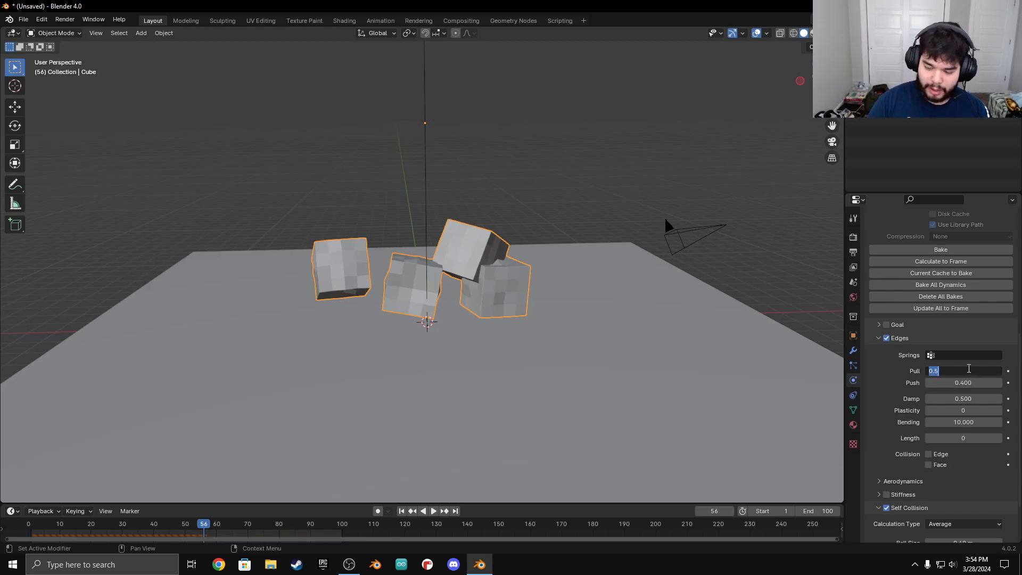
text(.4)
key(Return)
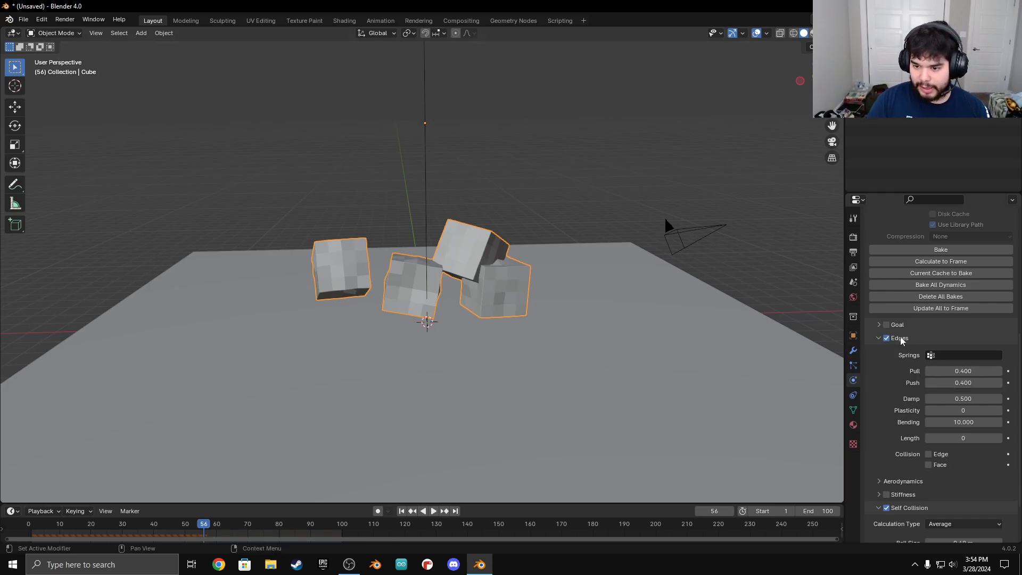
Enable Stiffness in the cubes' soft body edge settings and bake the simulation again.
scroll(899, 346, down, 3)
click(955, 350)
drag(979, 351, 959, 351)
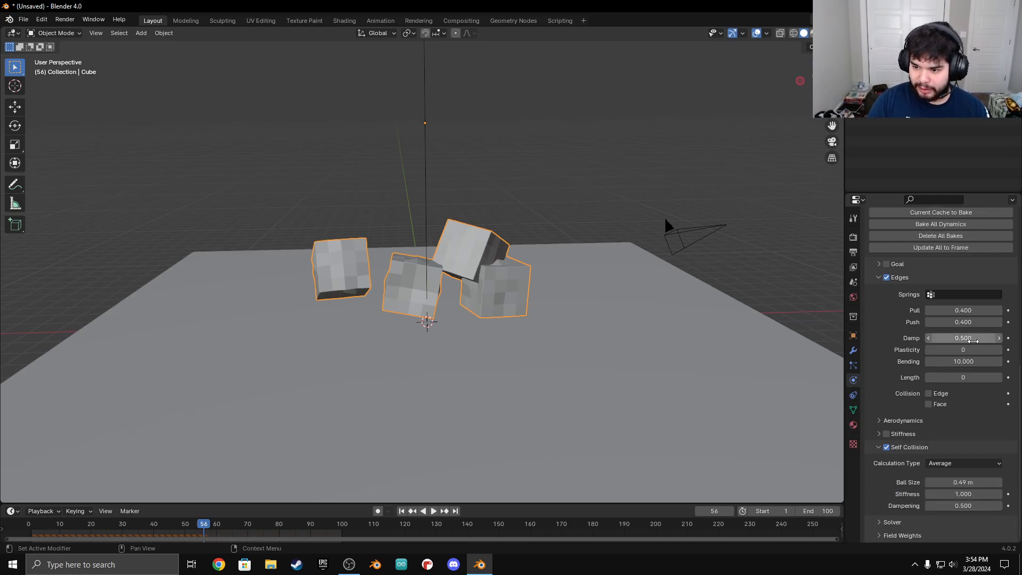
click(887, 435)
click(879, 435)
scroll(979, 438, down, 1)
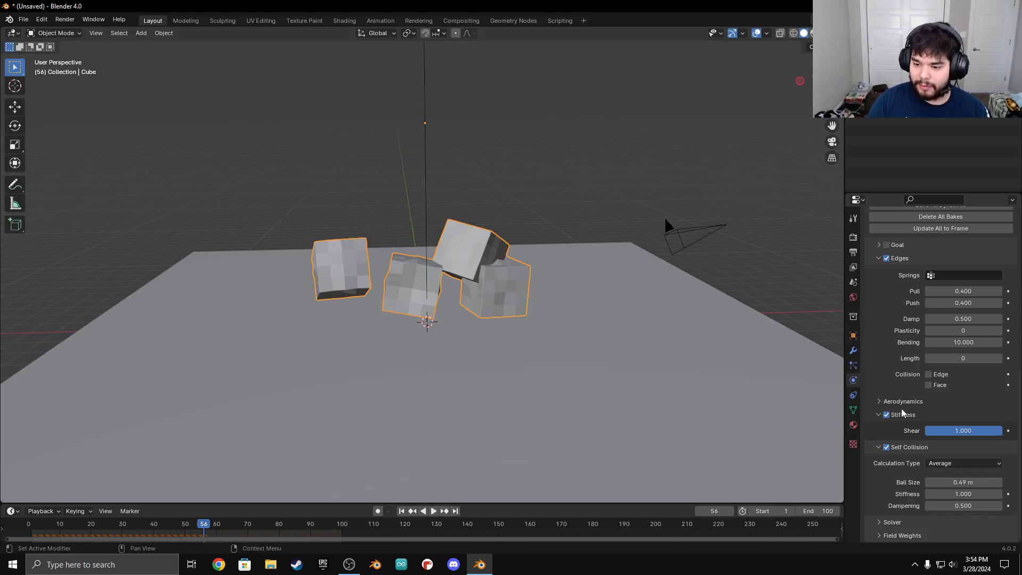
scroll(896, 379, up, 3)
click(928, 233)
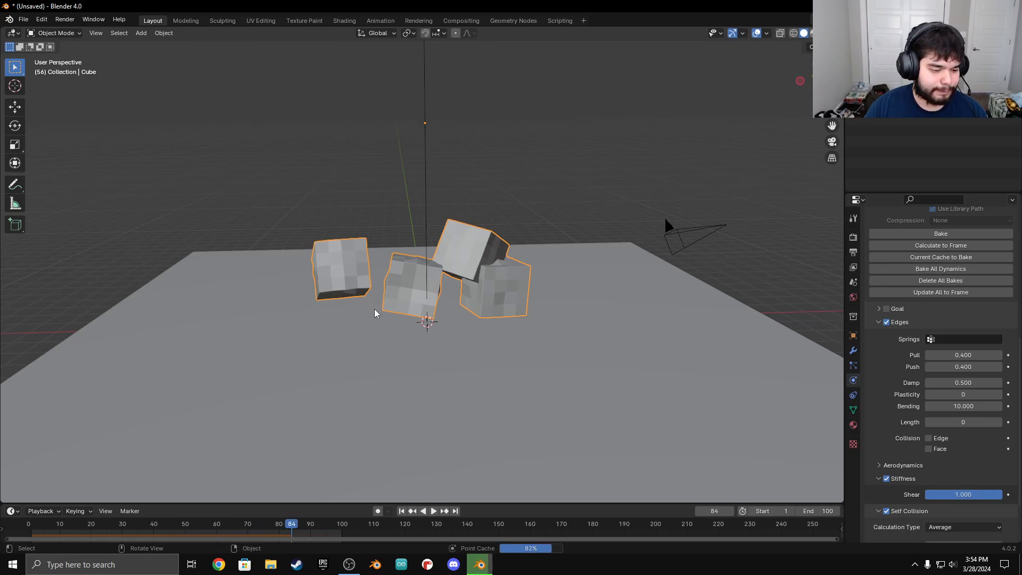
Play back the rebaked simulation in solid shading, viewing the falling cubes from different angles.
middle_drag(386, 281, 415, 299)
key(space)
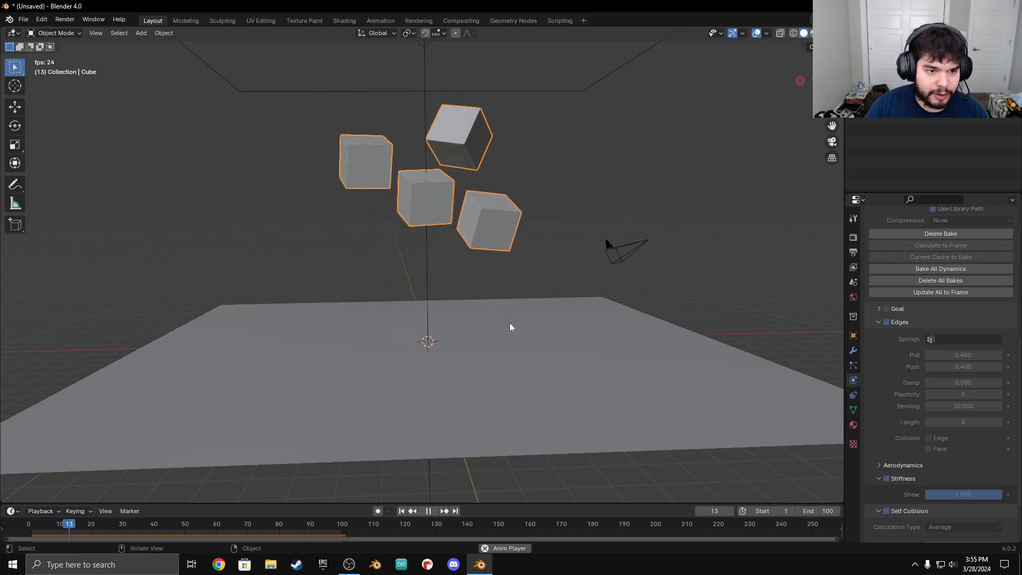
middle_drag(486, 321, 434, 319)
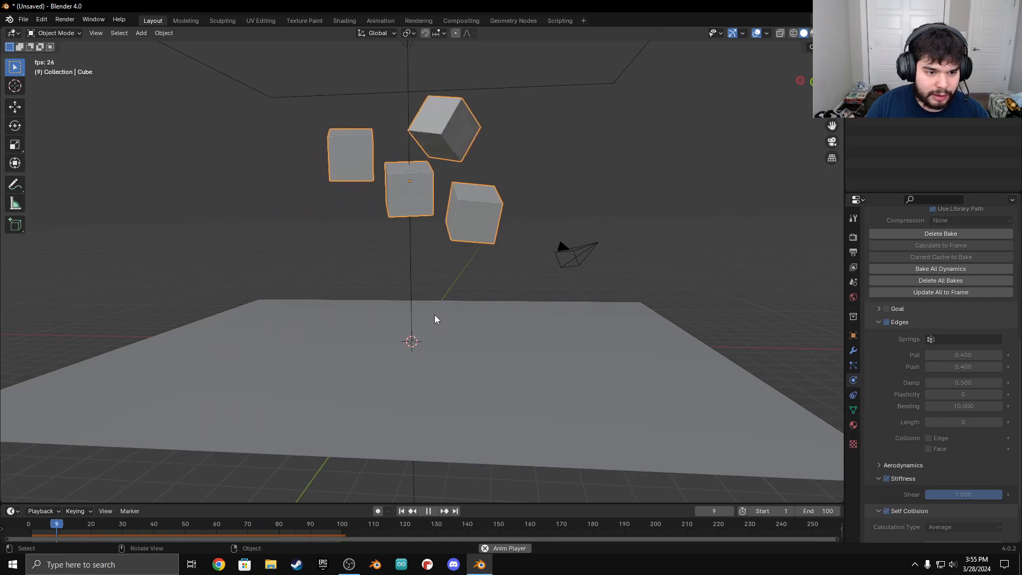
key(space)
Play the animation in rendered shading to examine the cubes' landing, and return the viewport to solid shading.
key(z)
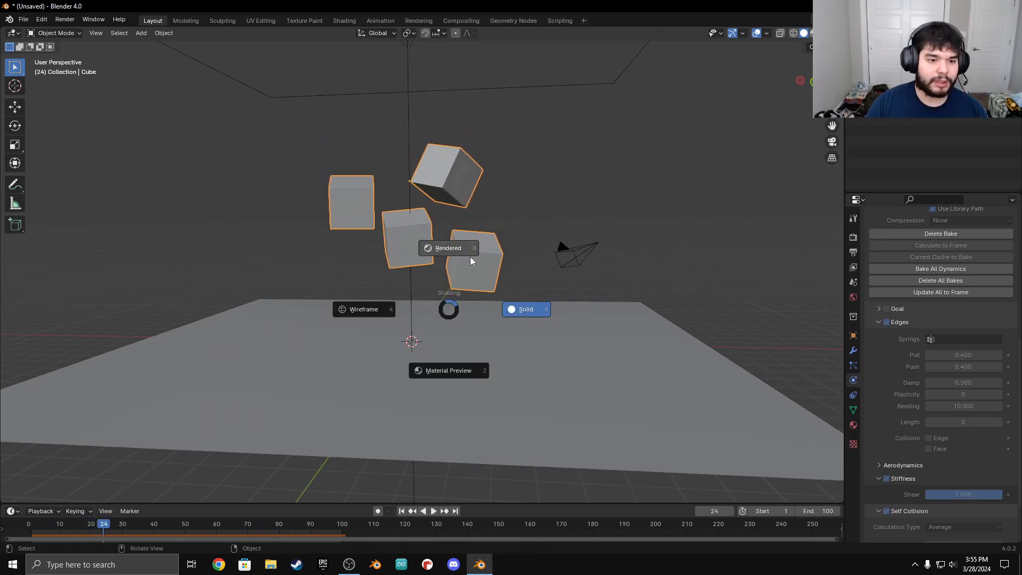
click(470, 261)
key(space)
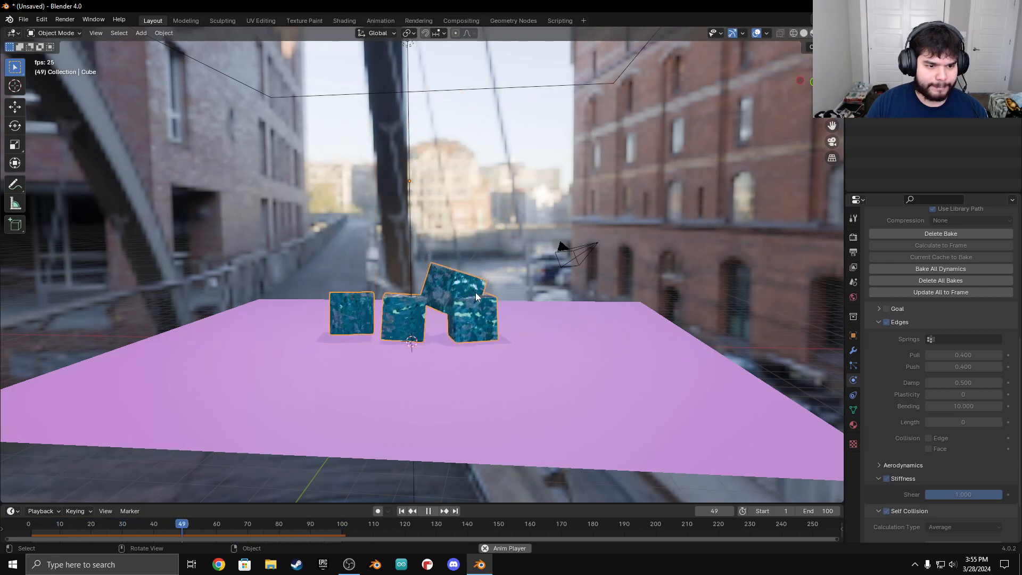
key(space)
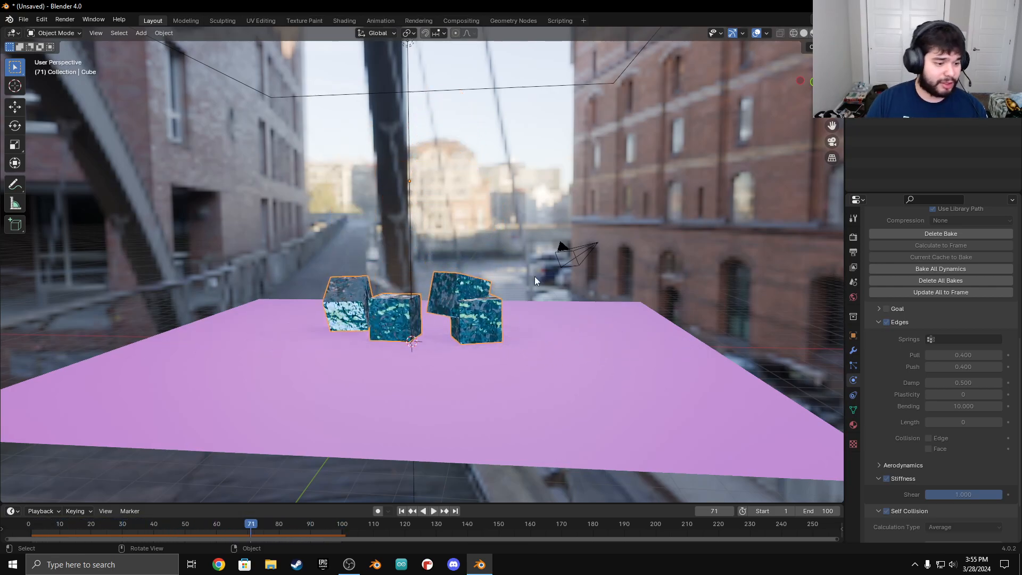
key(z)
click(503, 322)
key(z)
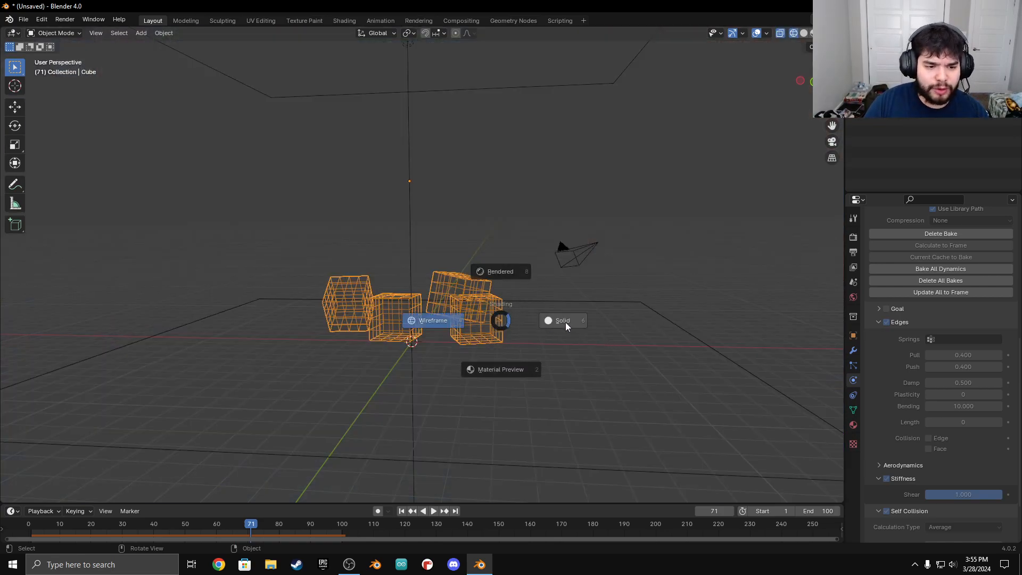
click(603, 323)
middle_drag(603, 322, 445, 351)
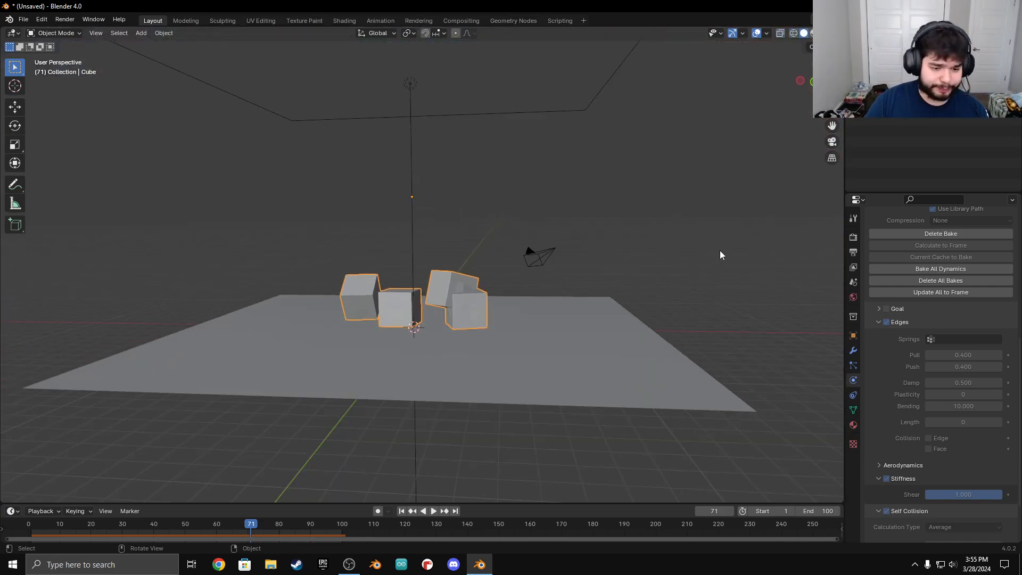
Delete the soft body bake and return the timeline to frame 0.
click(937, 235)
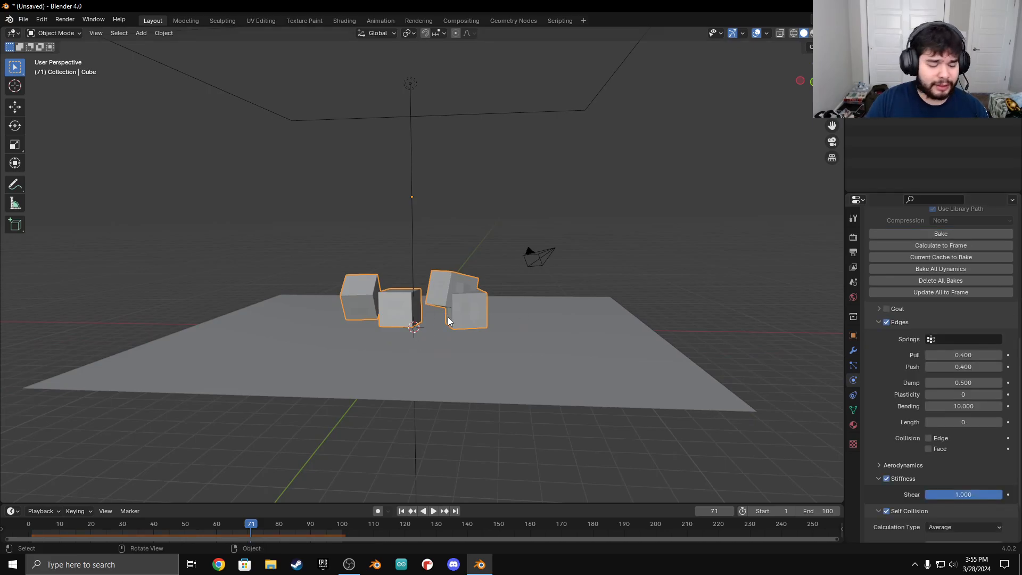
drag(254, 524, 26, 527)
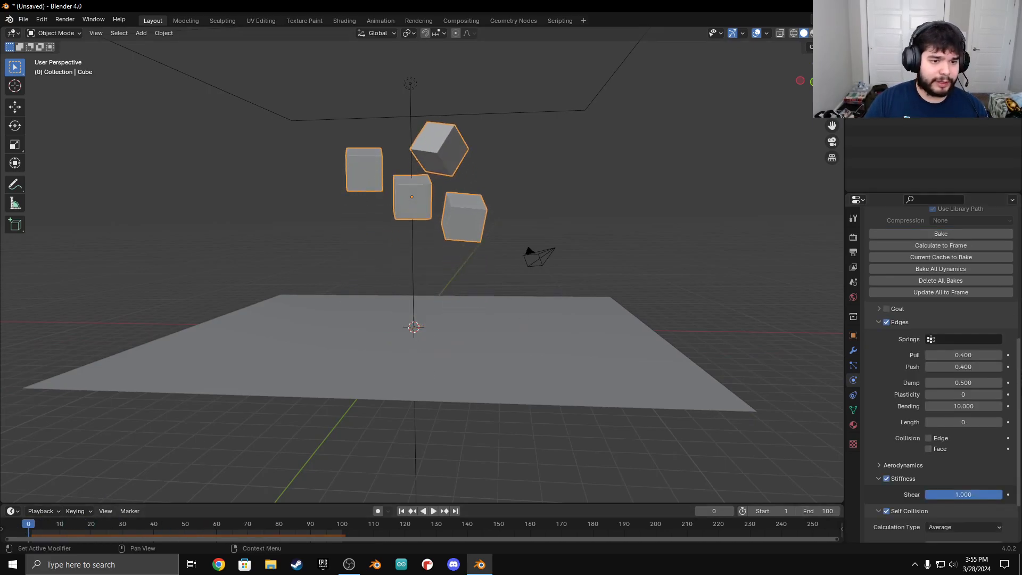
Raise the area light about 22 m along the Z axis.
mouse_move(405, 265)
middle_down()
mouse_move(452, 305)
mouse_move(329, 274)
mouse_move(407, 276)
middle_up()
scroll(448, 226, down, 8)
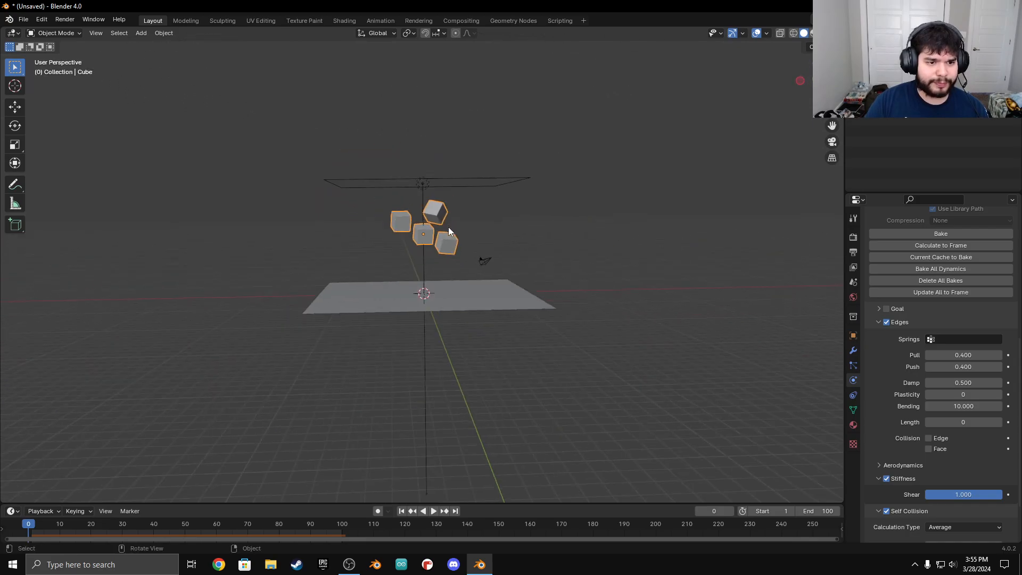
click(468, 270)
key(g)
key(z)
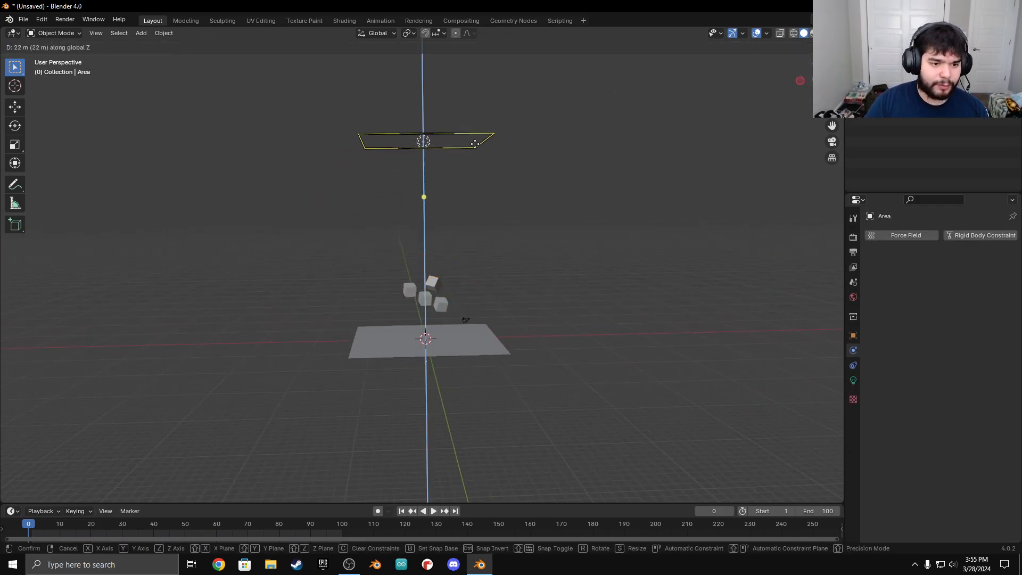
key(Return)
Move the four soft body cubes straight up along Z, high above the plane.
scroll(419, 313, up, 4)
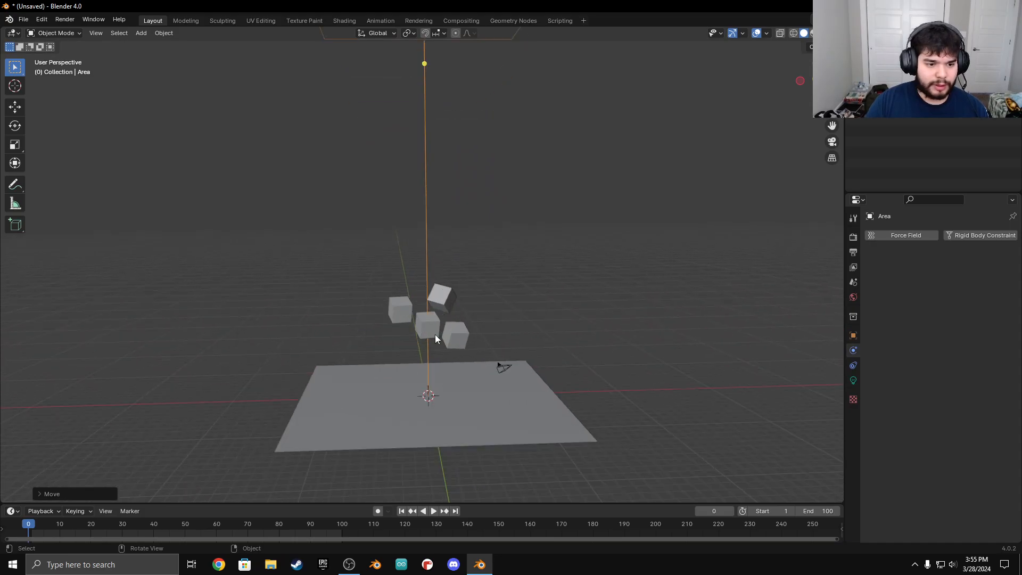
click(433, 324)
key(g)
key(z)
key(Return)
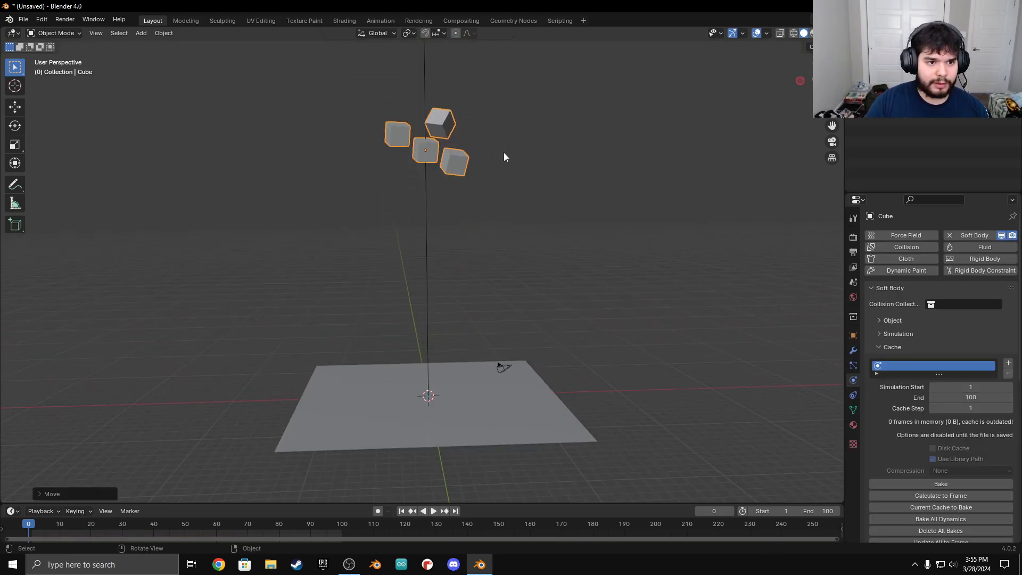
Scale up the collision plane so it extends well beyond the area beneath the cubes.
click(460, 435)
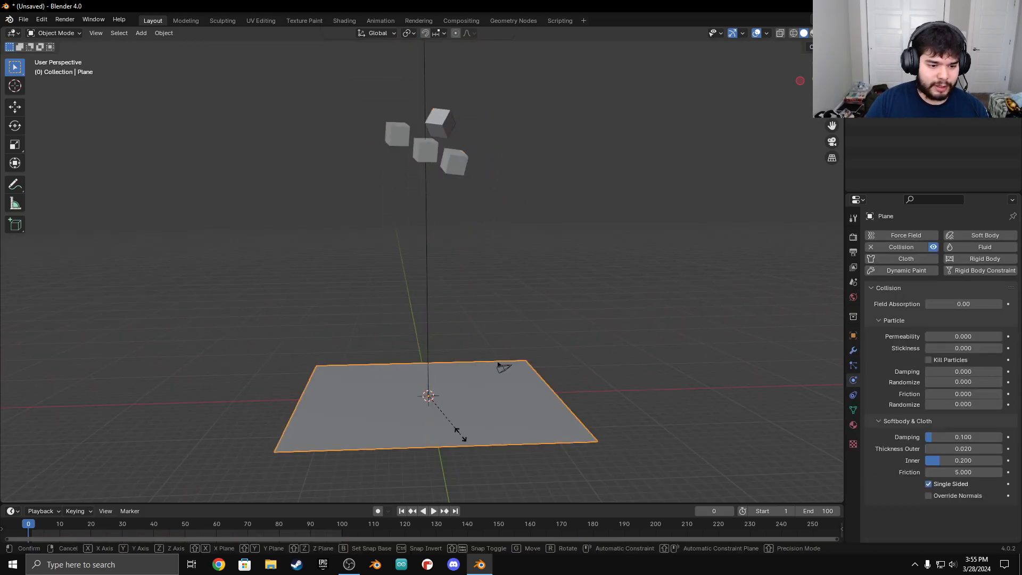
key(s)
click(659, 457)
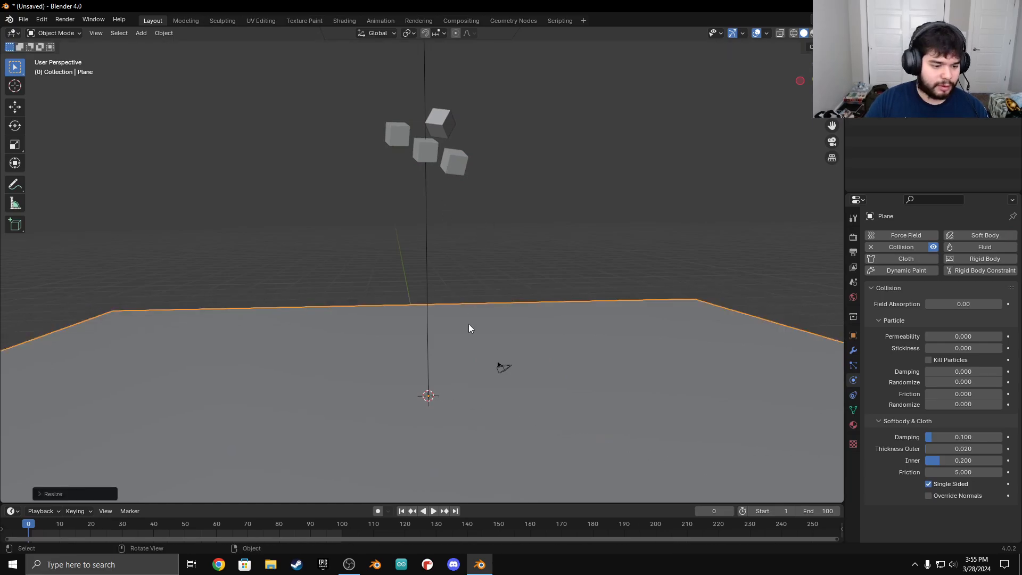
Add a new cube mesh and raise it along Z to hover between the plane and the four cubes.
middle_drag(468, 318, 472, 337)
key(shift+s)
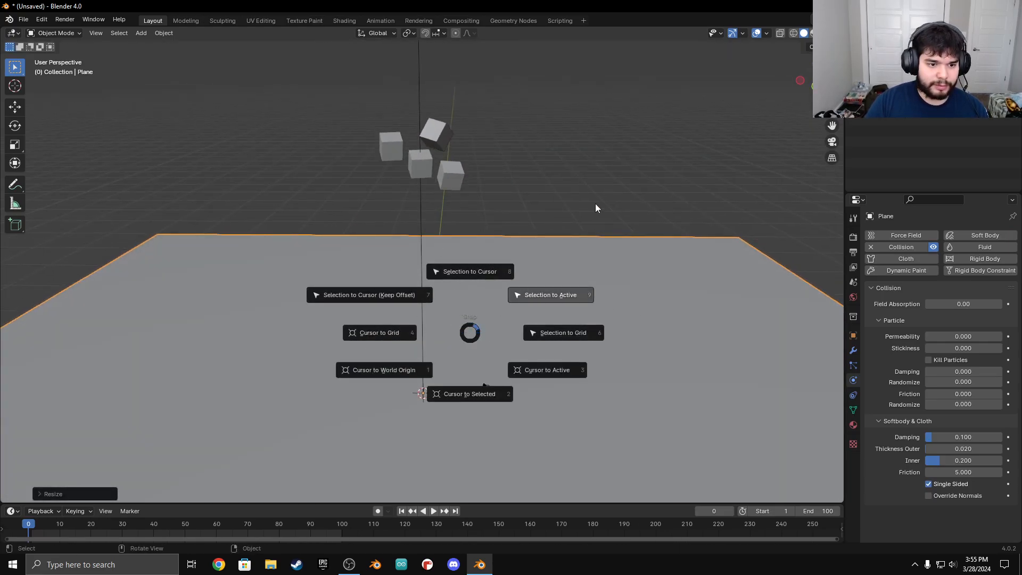
key(Escape)
key(shift+a)
mouse_move(448, 144)
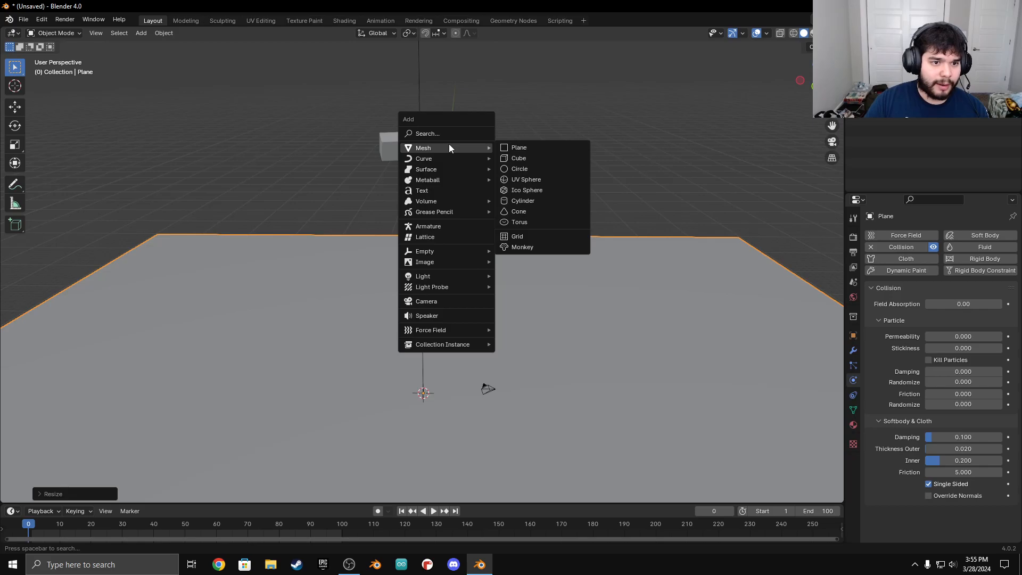
click(522, 159)
key(g)
key(z)
click(596, 242)
Stretch the new cube along the X axis into a long bar beneath the falling cubes.
key(s)
key(x)
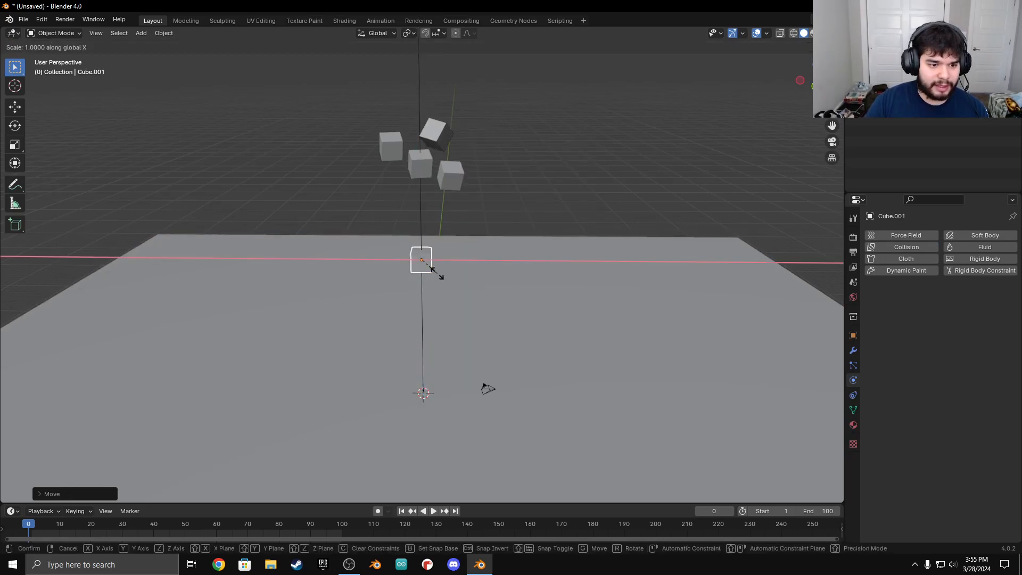
click(537, 282)
key(s)
key(x)
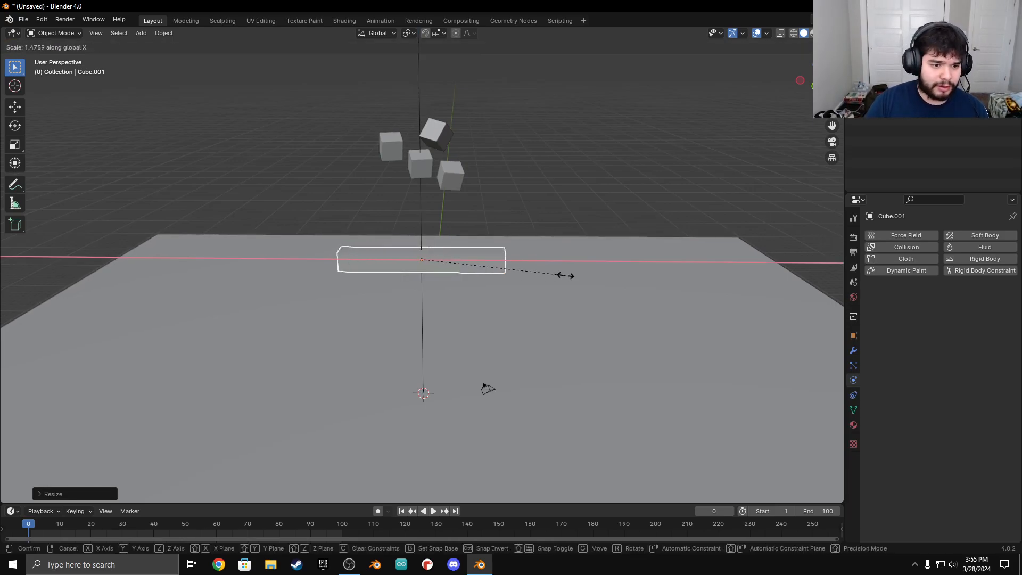
click(566, 276)
Widen the bar along the Y axis by a factor of about 3.45.
middle_drag(470, 293, 484, 338)
key(s)
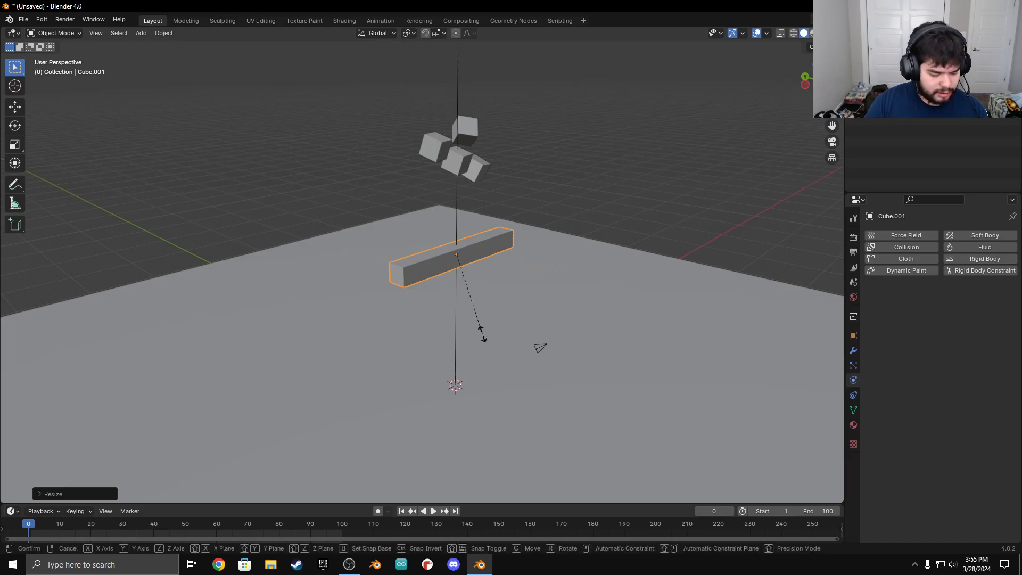
key(z)
key(y)
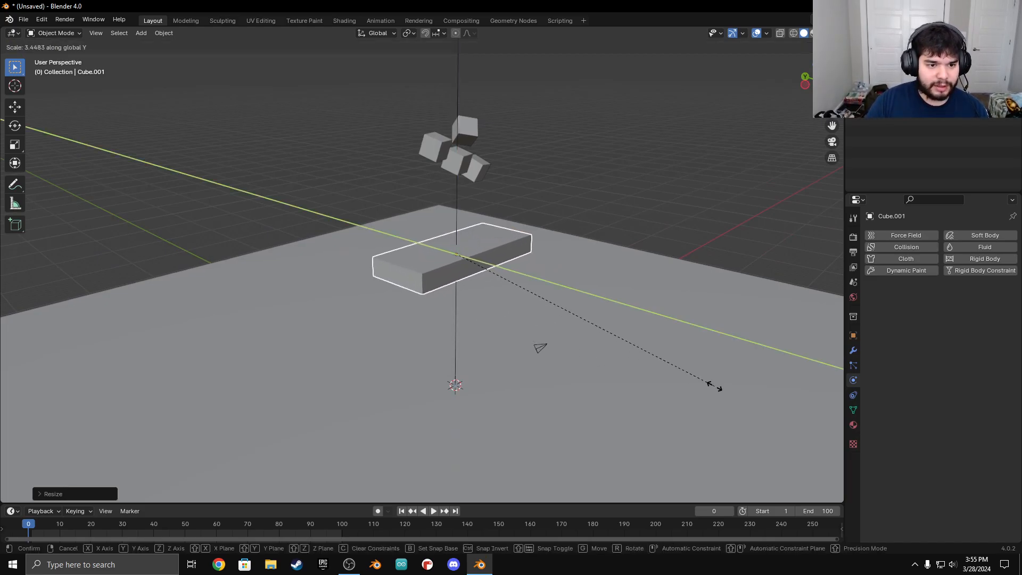
click(714, 386)
Scale the block along the Z axis to make it noticeably thicker.
middle_drag(650, 358, 492, 314)
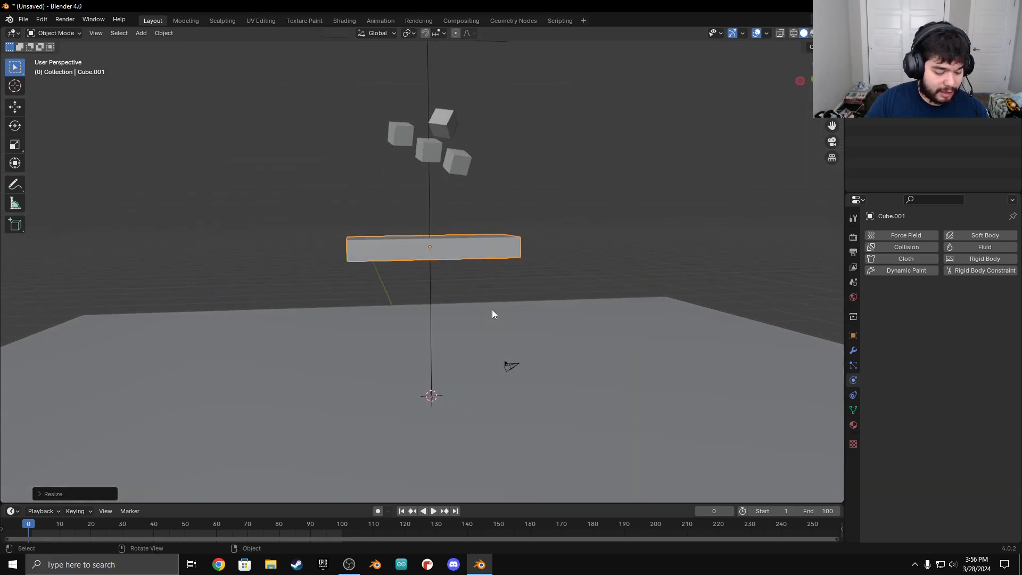
key(s)
key(y)
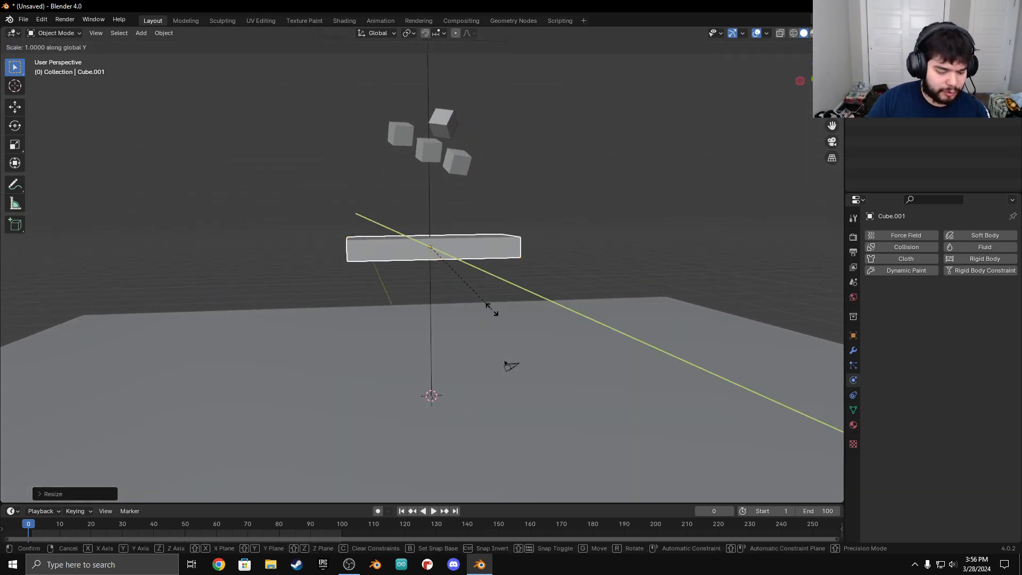
key(z)
key(z)
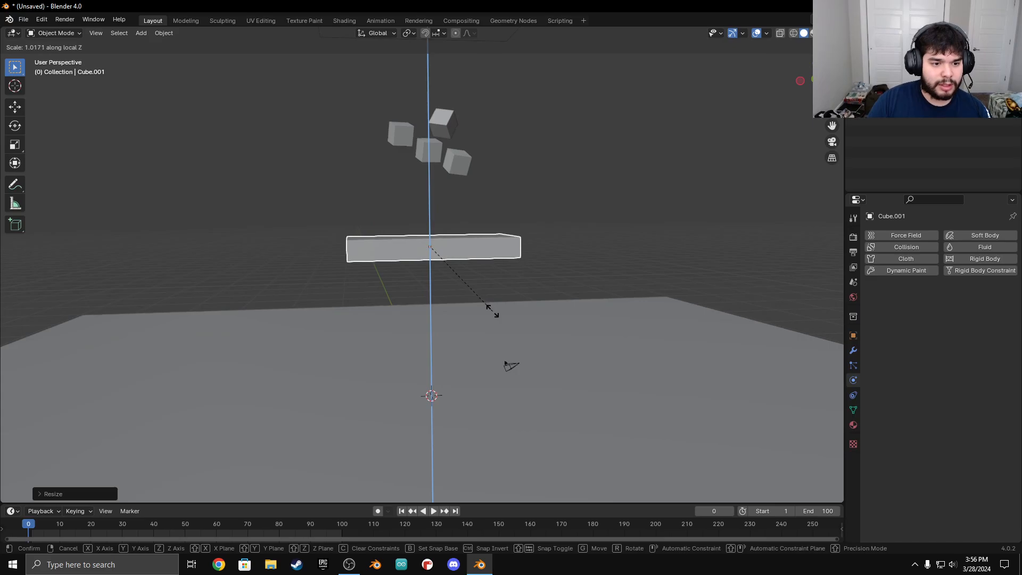
click(495, 405)
Widen the block along the global Y axis beneath the four cubes.
middle_drag(496, 410, 507, 264)
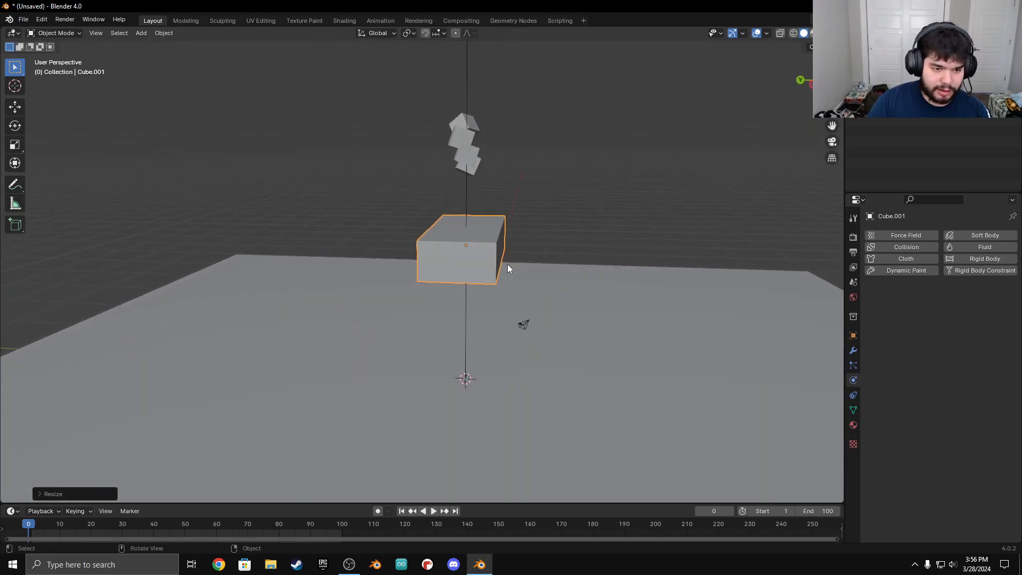
key(s)
key(x)
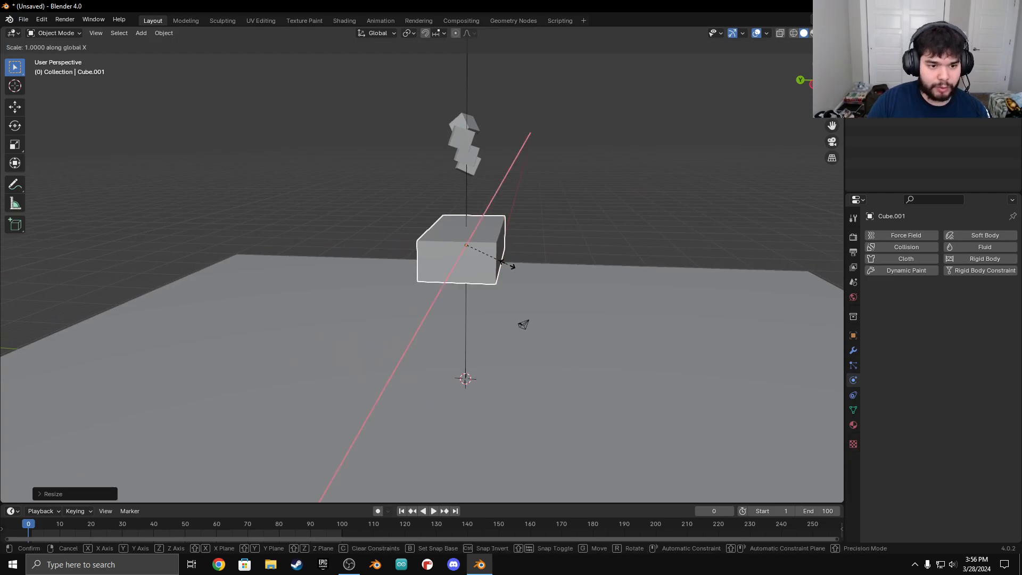
key(z)
key(x)
key(y)
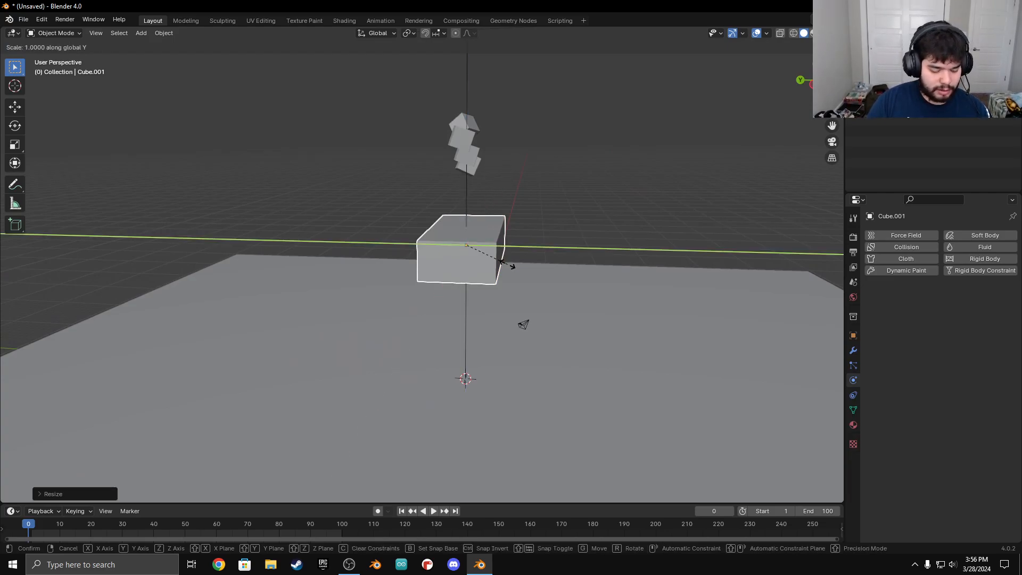
click(575, 269)
Scale the block along the Z axis to make it thicker.
middle_drag(593, 269, 557, 240)
key(s)
key(z)
click(580, 244)
Enlarge the block in X and Y only, keeping Z excluded from the scaling.
middle_drag(580, 244, 533, 245)
key(s)
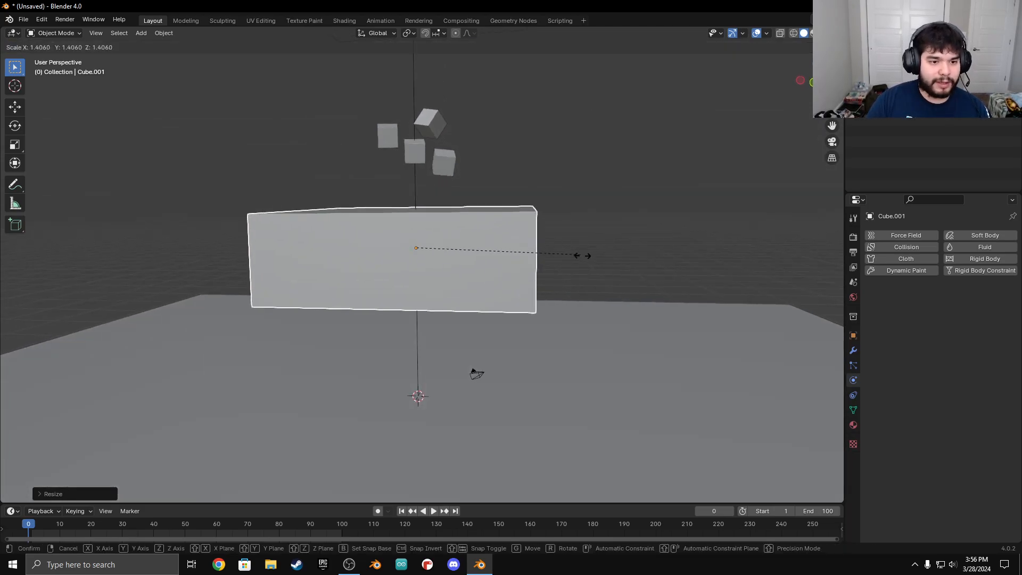
key(z)
key(shift+z)
click(690, 277)
Rotate the block about 19 degrees around the global Y axis to form a sloping ramp.
middle_drag(689, 278, 656, 310)
scroll(656, 311, down, 5)
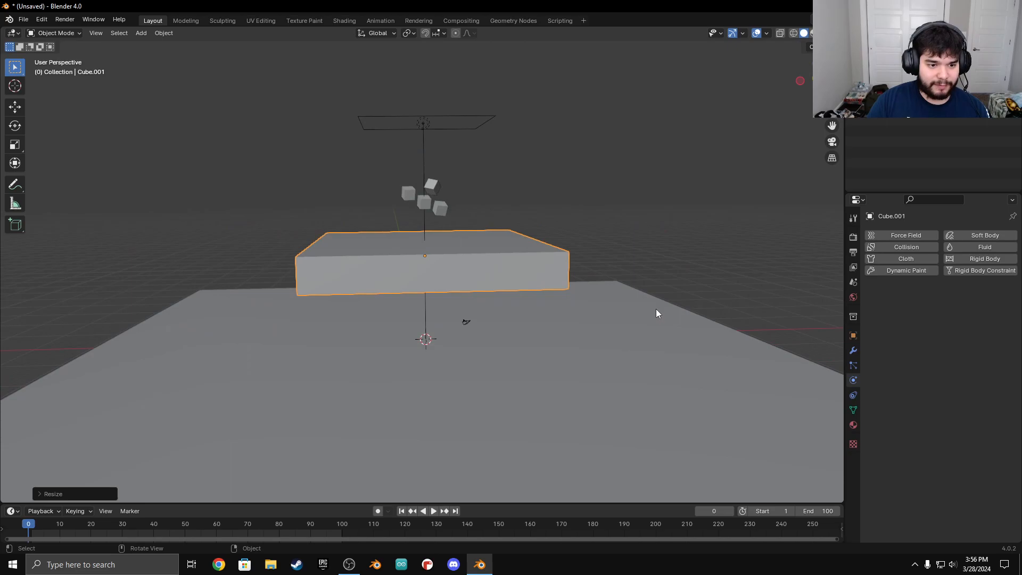
key(r)
key(x)
key(z)
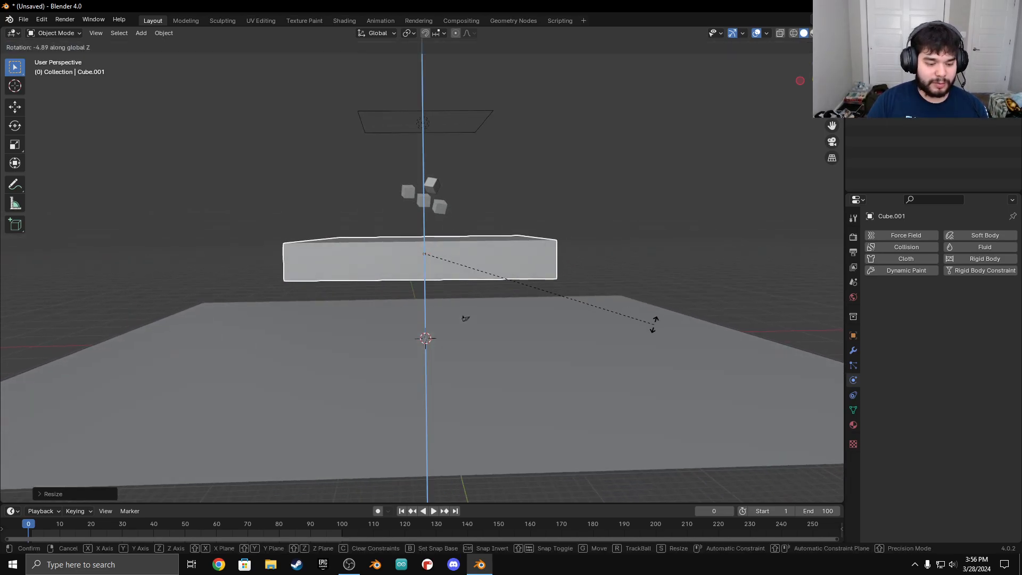
key(y)
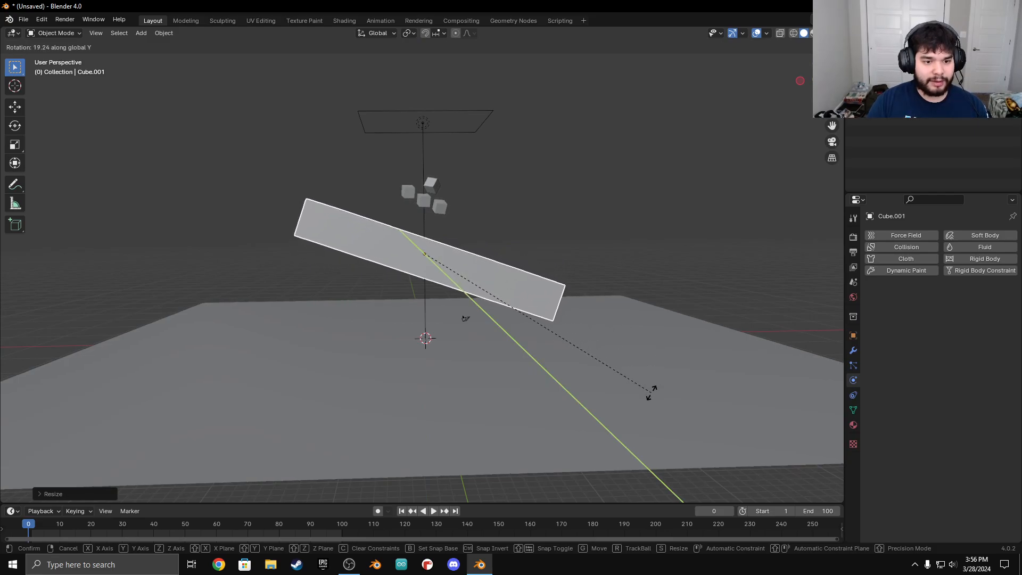
click(653, 394)
Raise the tilted block about 4.4 m along the Z axis, bringing it closer to the cubes.
mouse_move(580, 308)
middle_down()
mouse_move(528, 314)
mouse_move(550, 321)
mouse_move(572, 310)
middle_up()
middle_drag(566, 302, 533, 311)
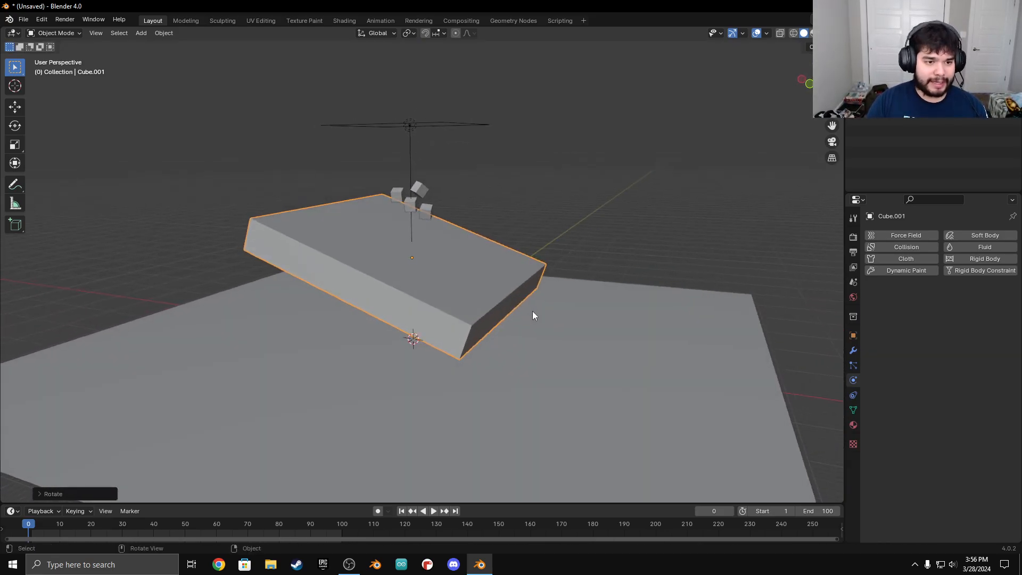
key(g)
key(z)
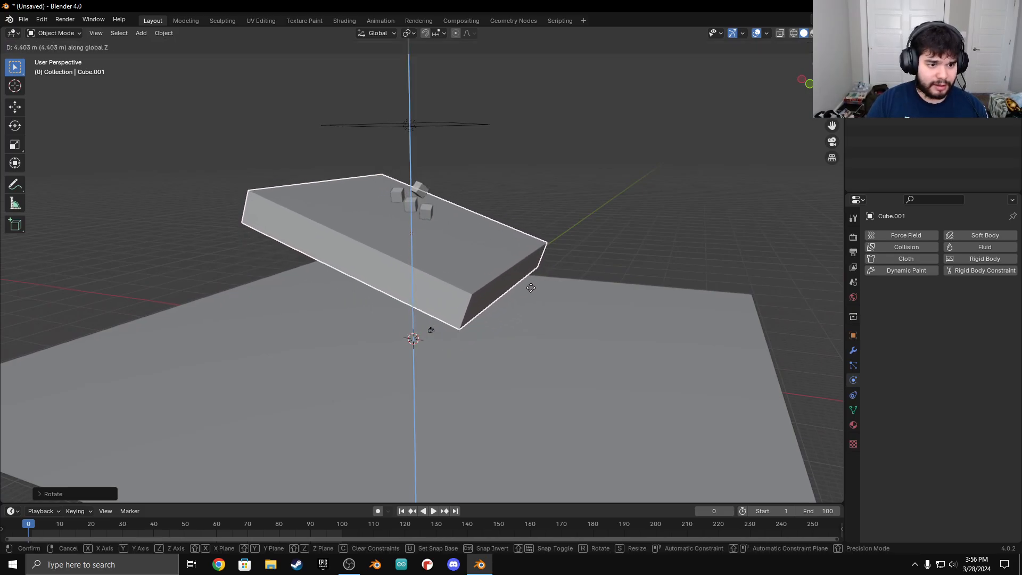
click(533, 282)
Add Collision physics to the tilted block.
middle_drag(532, 286, 564, 269)
middle_drag(407, 177, 479, 239)
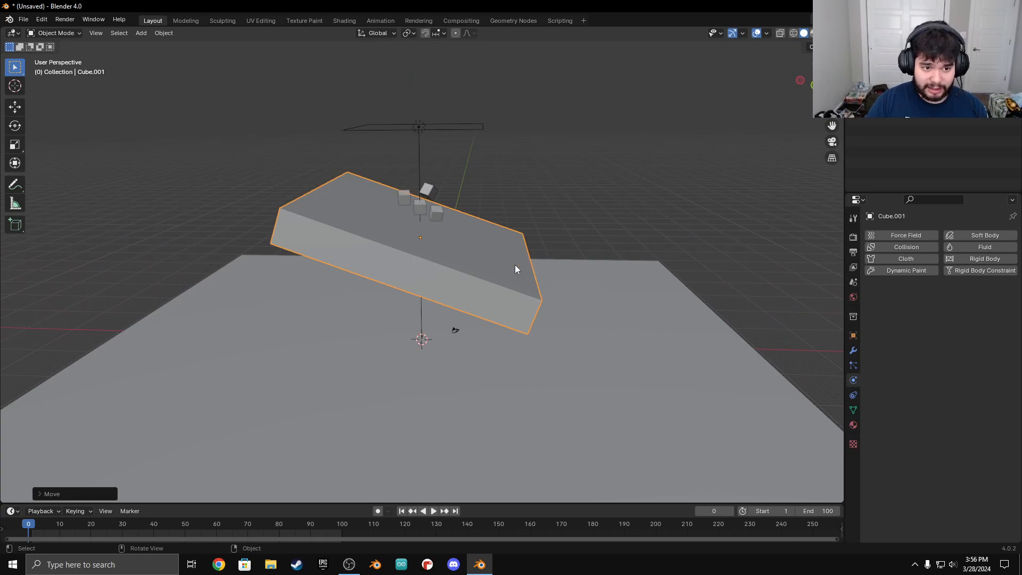
middle_drag(461, 203, 460, 237)
scroll(461, 237, up, 3)
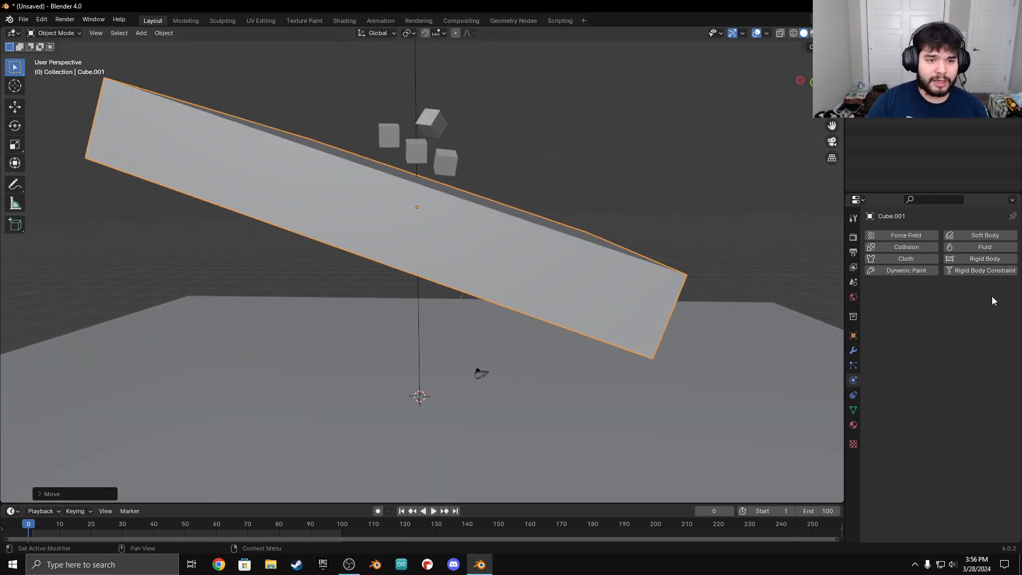
click(898, 247)
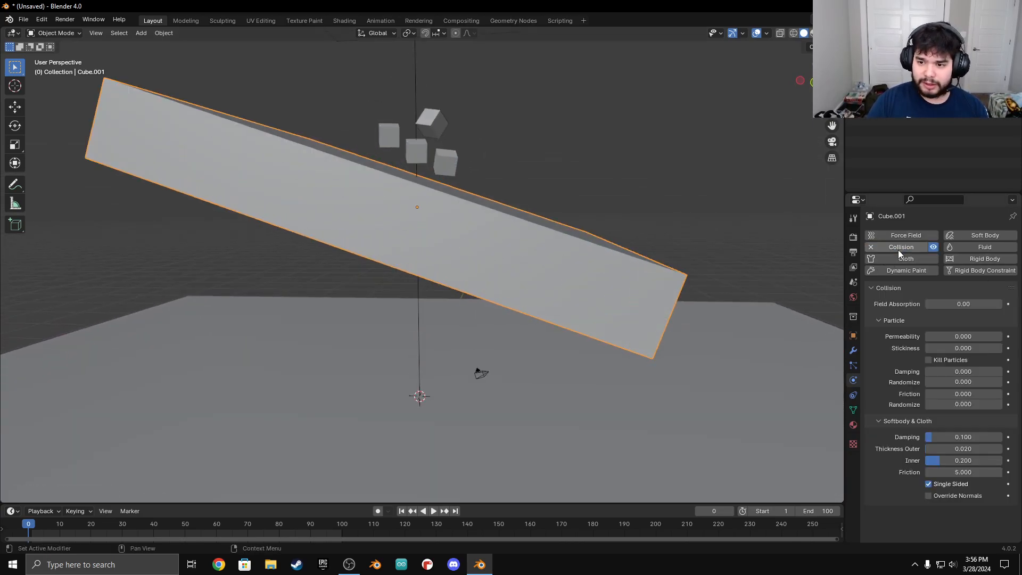
middle_drag(636, 274, 605, 271)
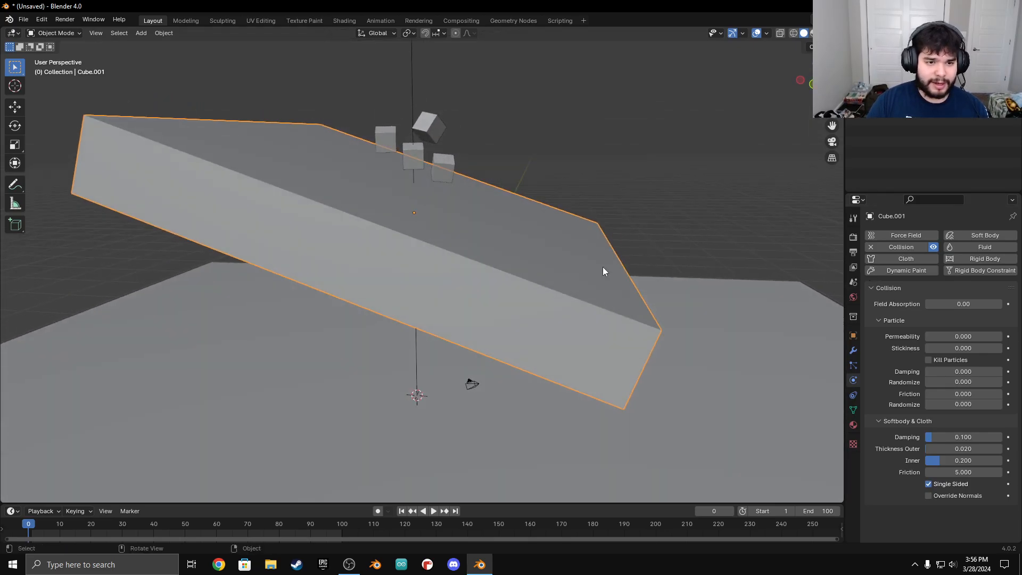
click(852, 367)
click(852, 380)
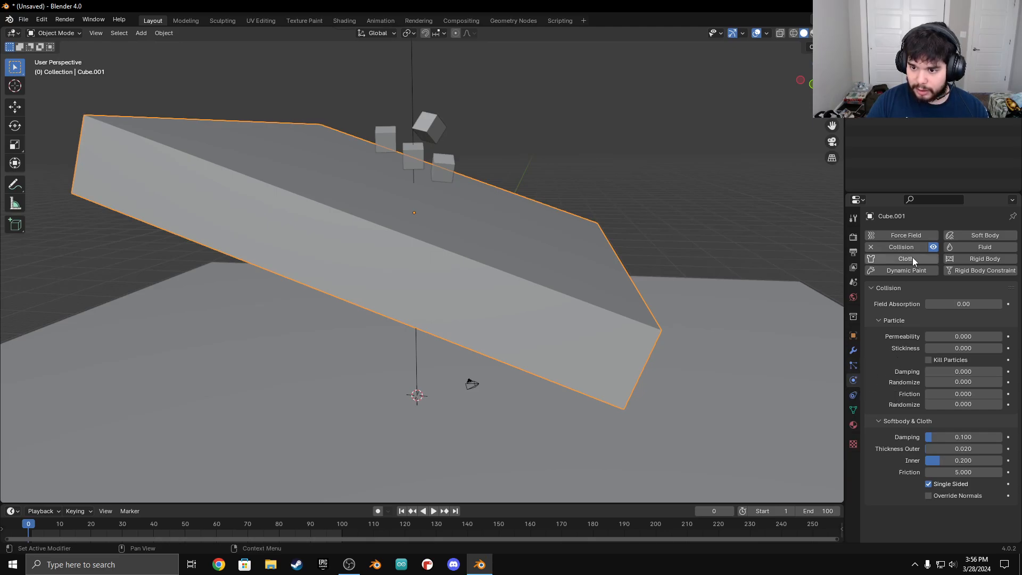
Select the four cubes and bake their soft body simulation for frames 1 to 100.
click(415, 137)
key(ctrl+z)
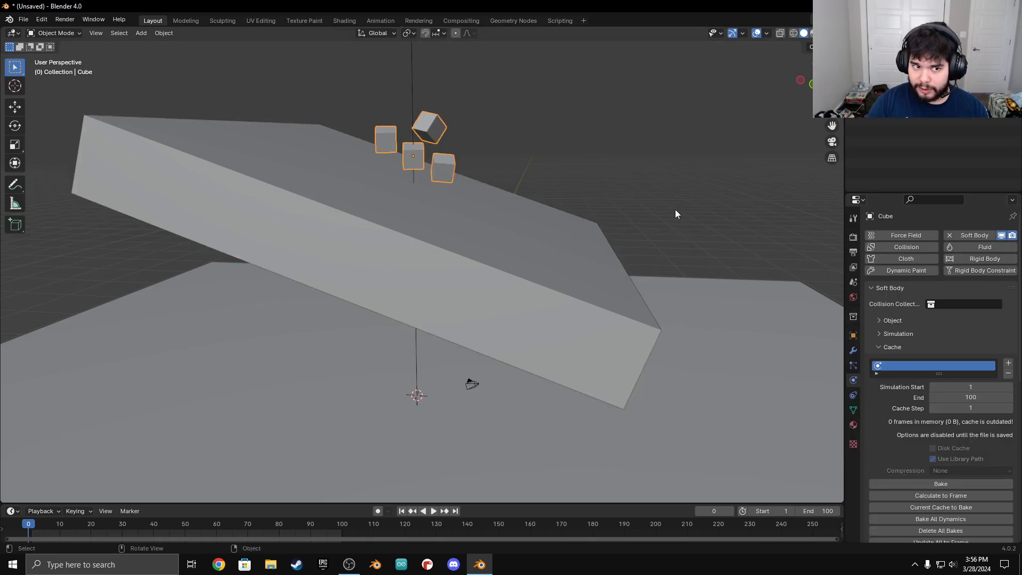
click(941, 483)
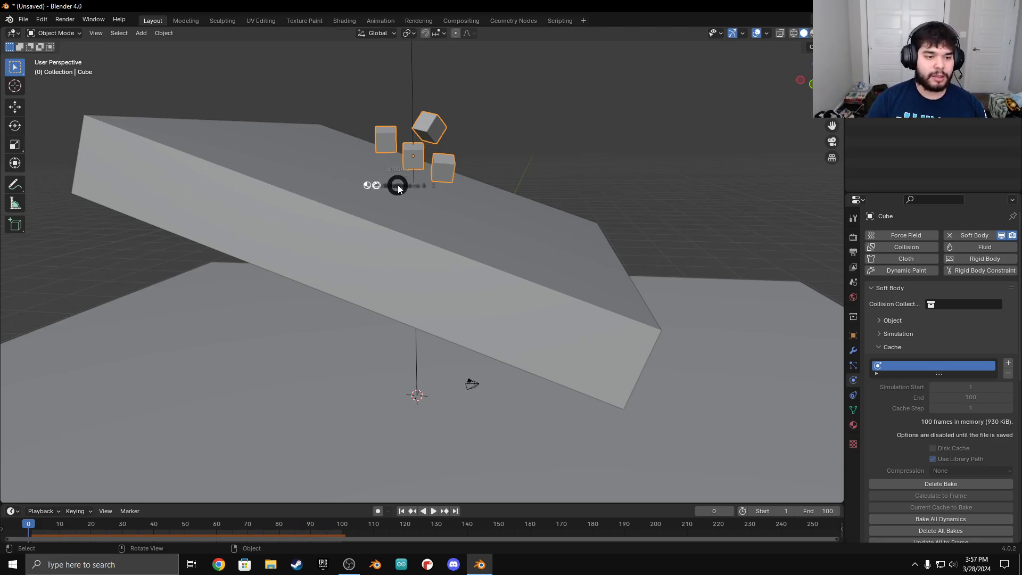
Switch the viewport to rendered shading and open the scene's render settings.
key(z)
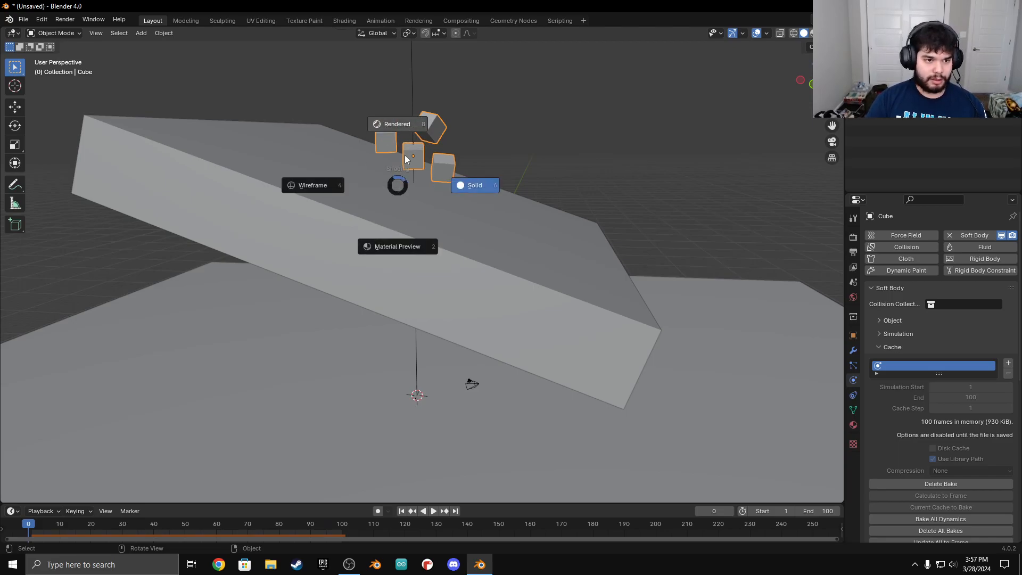
click(405, 125)
middle_drag(552, 270, 457, 242)
click(853, 236)
Play the baked animation to check how the cubes land on the ramp, and return to frame 0.
key(space)
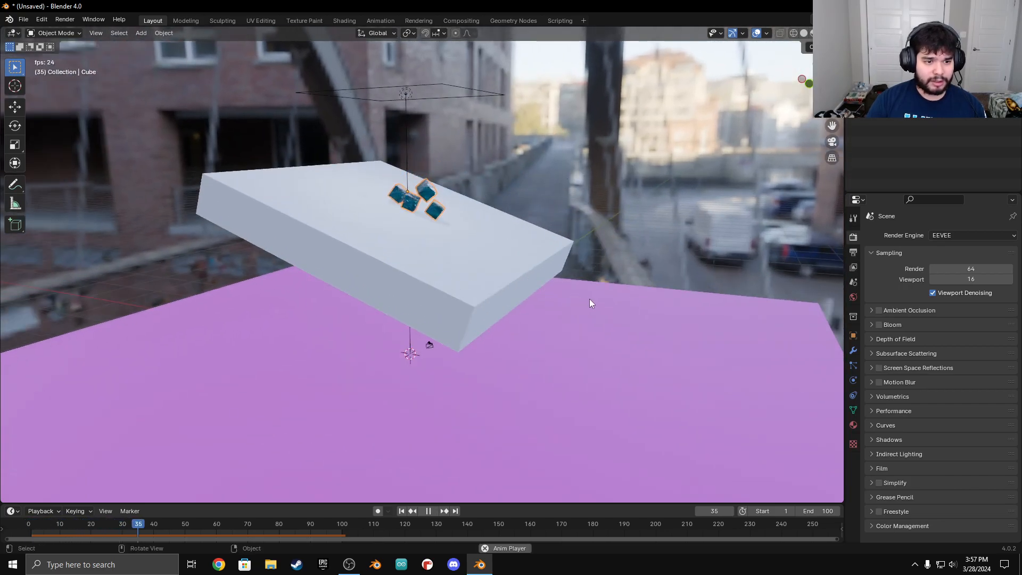
scroll(517, 261, up, 5)
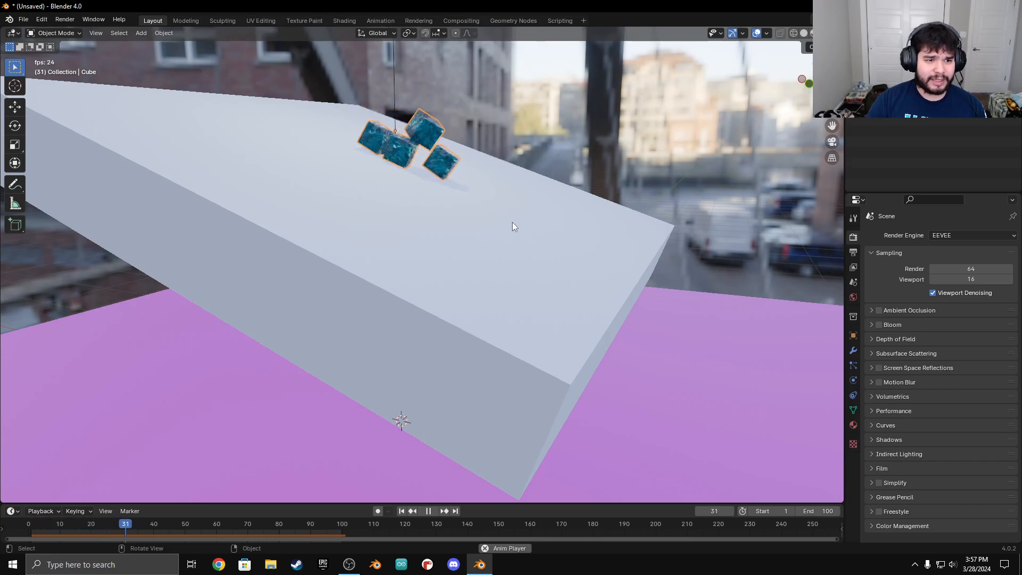
key(space)
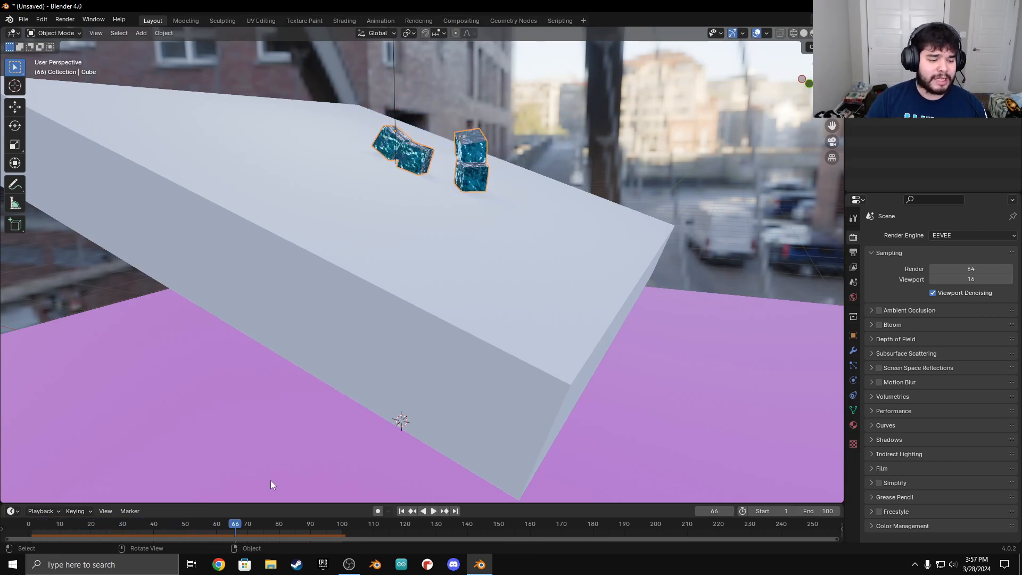
drag(235, 523, 28, 525)
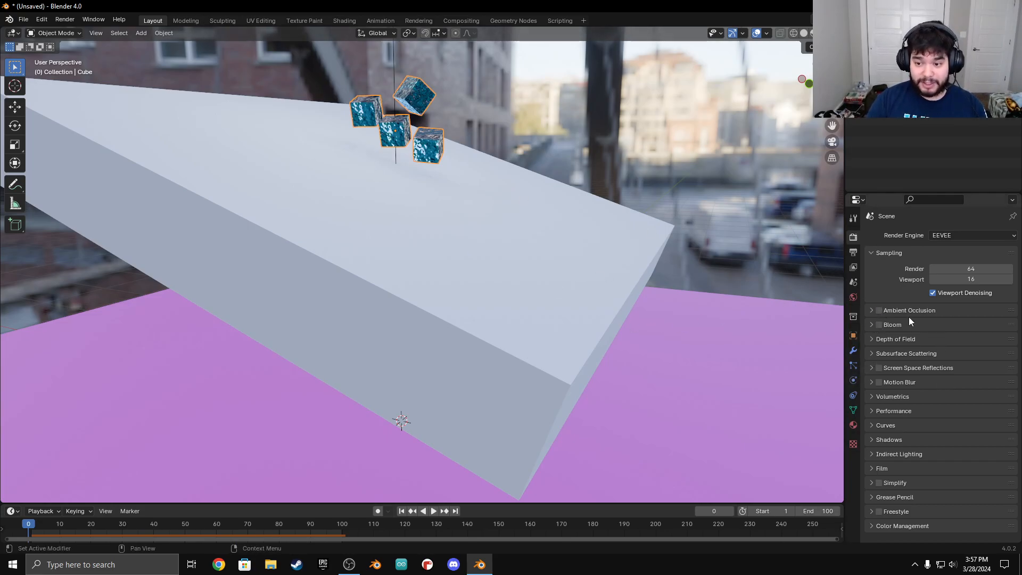
Enable Ambient Occlusion, Bloom, Screen Space Reflections and Motion Blur for the EEVEE render.
click(881, 324)
click(878, 368)
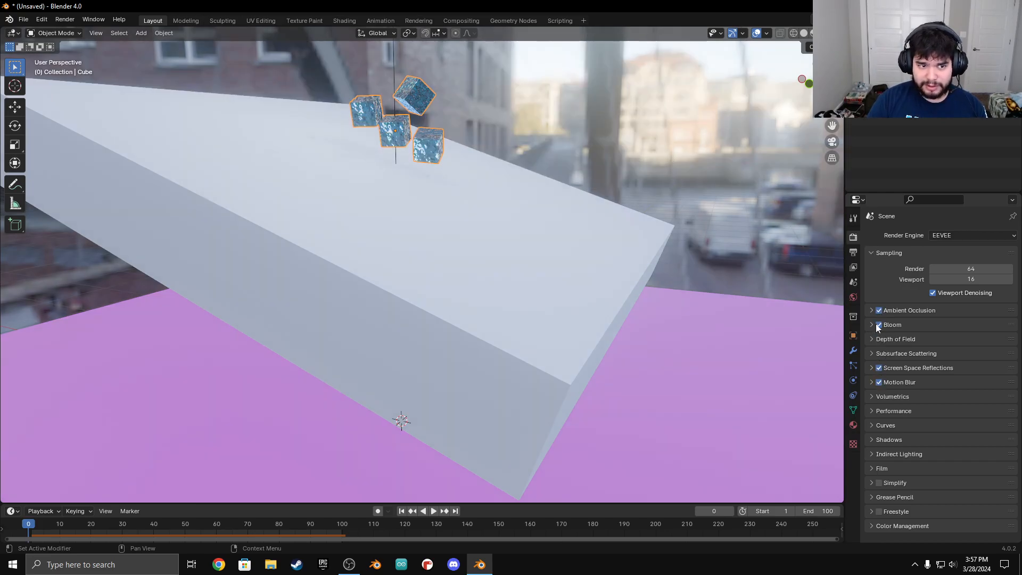
Select the area light above the cubes and set its power to 200 W.
scroll(373, 341, down, 8)
middle_drag(377, 330, 505, 282)
click(452, 146)
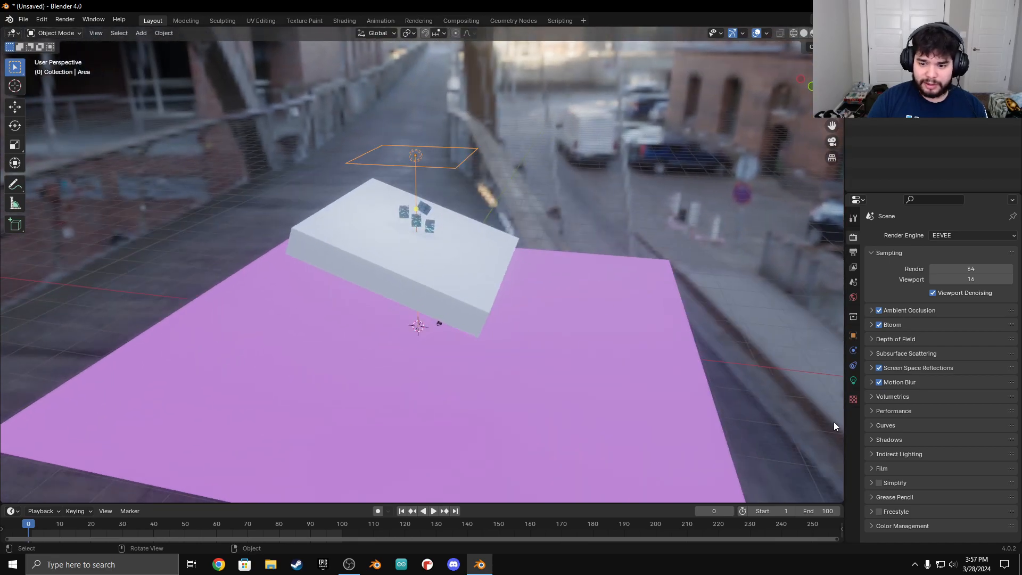
click(854, 380)
click(963, 308)
text(200)
key(Return)
Set the area light's power to 100 W.
scroll(560, 265, up, 5)
middle_drag(520, 151, 543, 159)
click(974, 308)
text(100)
key(Return)
scroll(636, 254, down, 4)
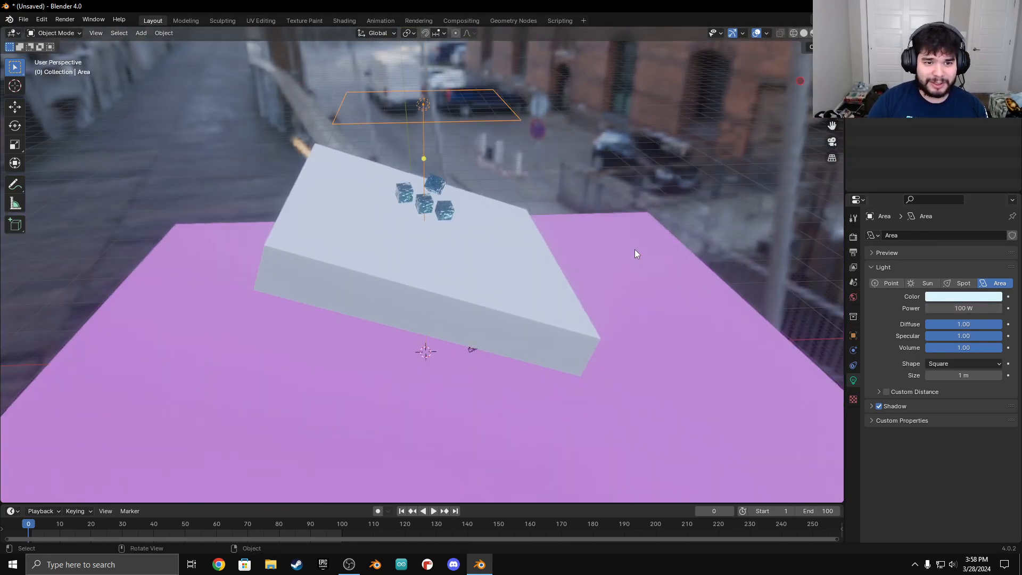
drag(971, 308, 959, 308)
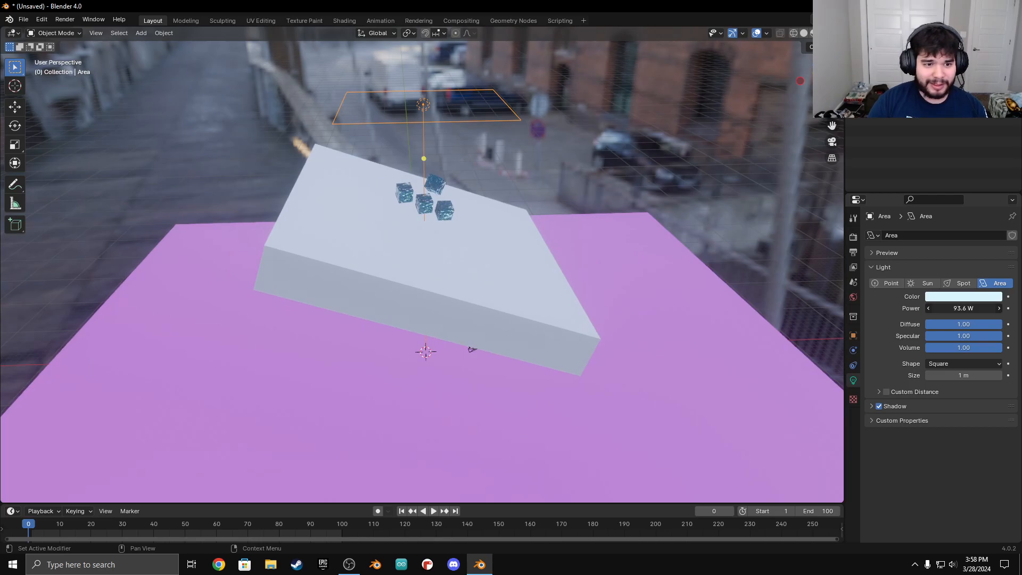
right_click(971, 308)
Select the four cubes and delete their soft body bake.
middle_drag(430, 228, 401, 212)
scroll(401, 213, up, 3)
shift+middle_drag(417, 163, 383, 171)
shift+middle_drag(375, 220, 557, 254)
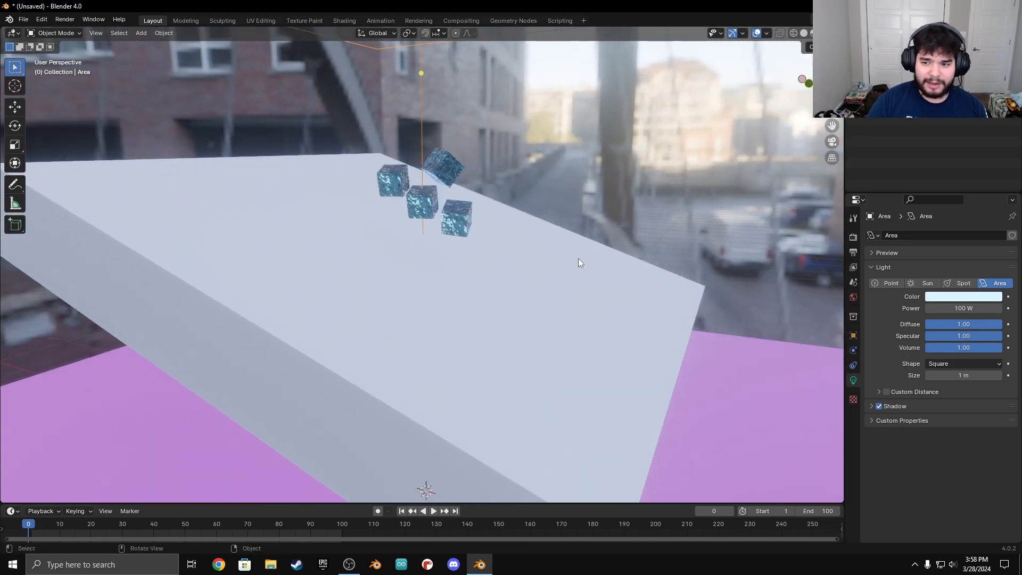
click(439, 173)
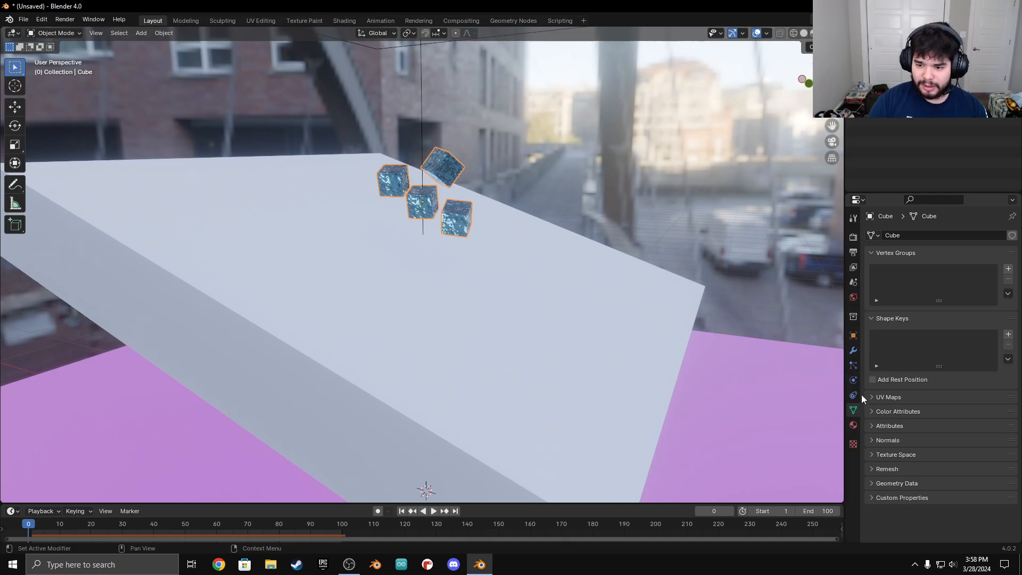
click(853, 379)
scroll(905, 428, down, 6)
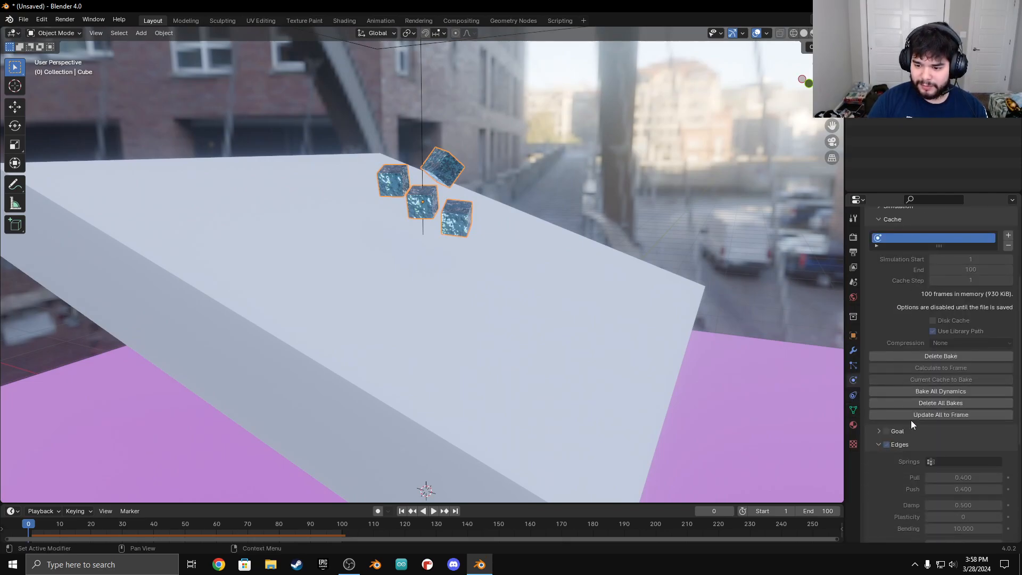
click(942, 356)
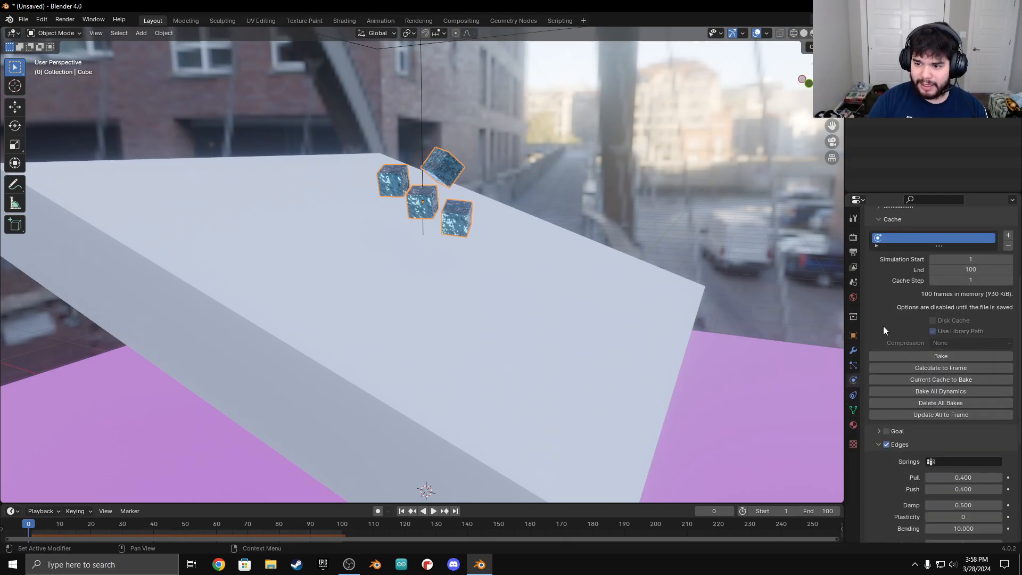
Look through the cubes' soft body settings, including the Cache, Edges, Stiffness, Self Collision and Solver sections.
scroll(885, 324, up, 6)
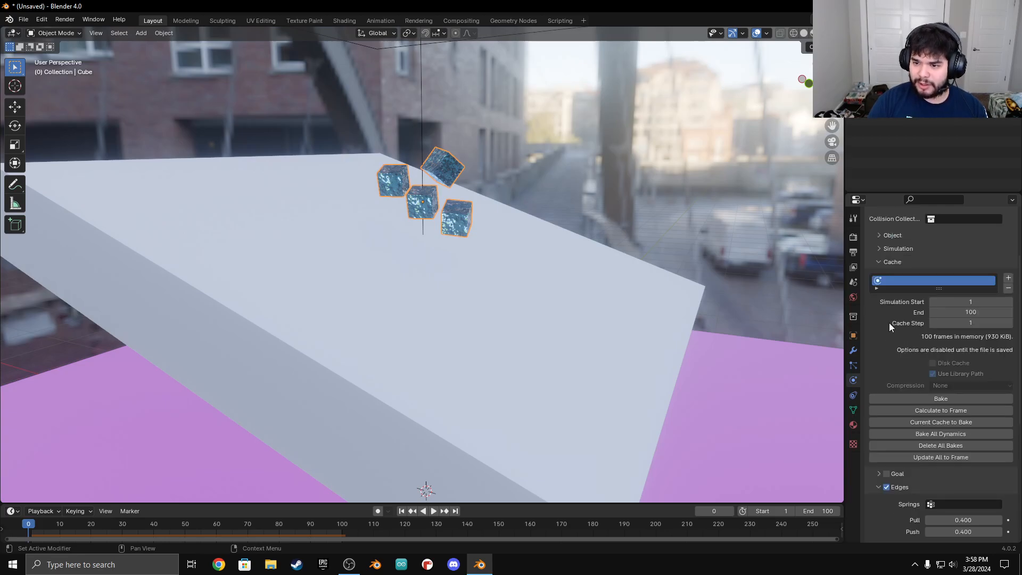
scroll(883, 390, down, 10)
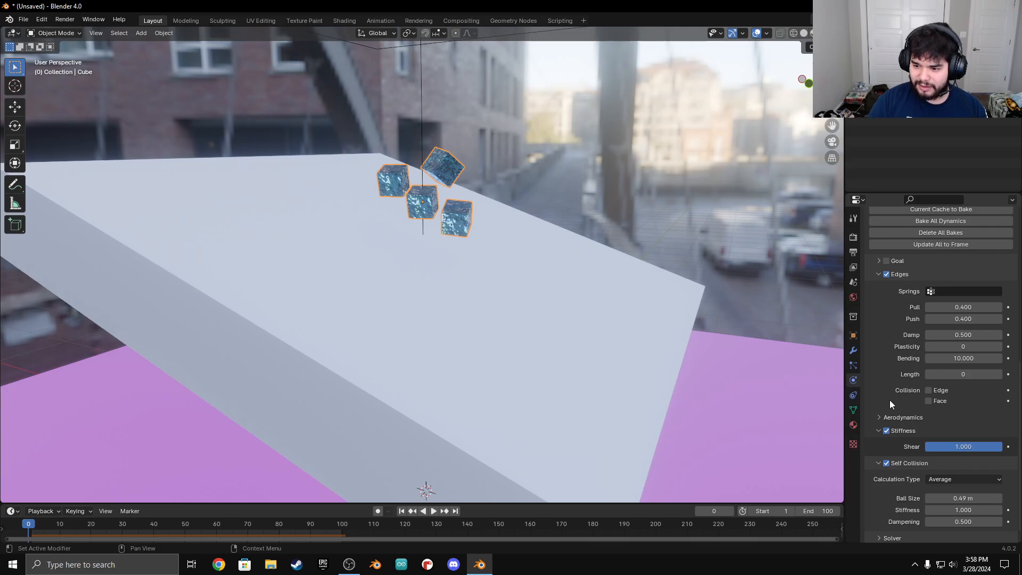
scroll(890, 398, down, 1)
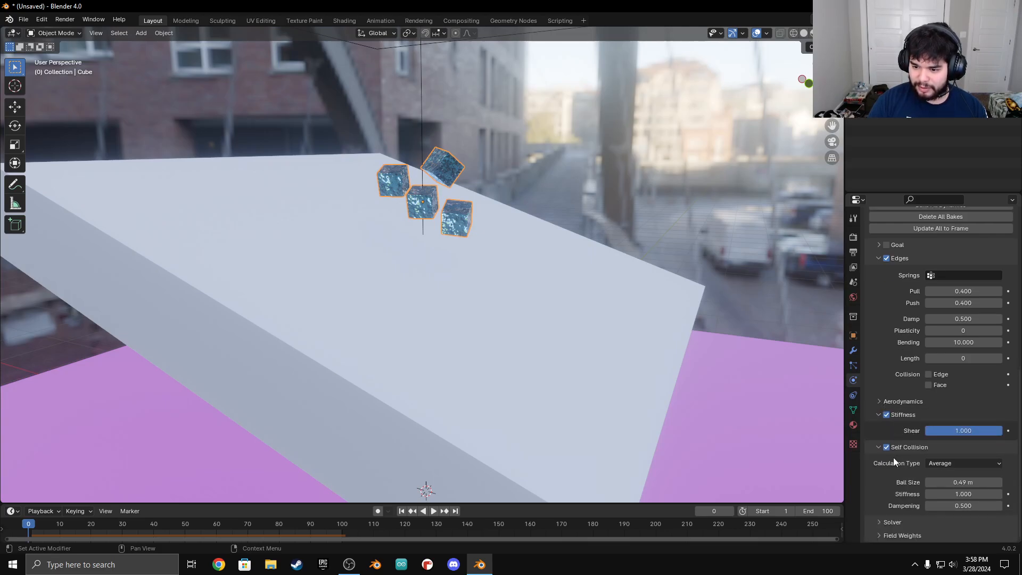
click(906, 522)
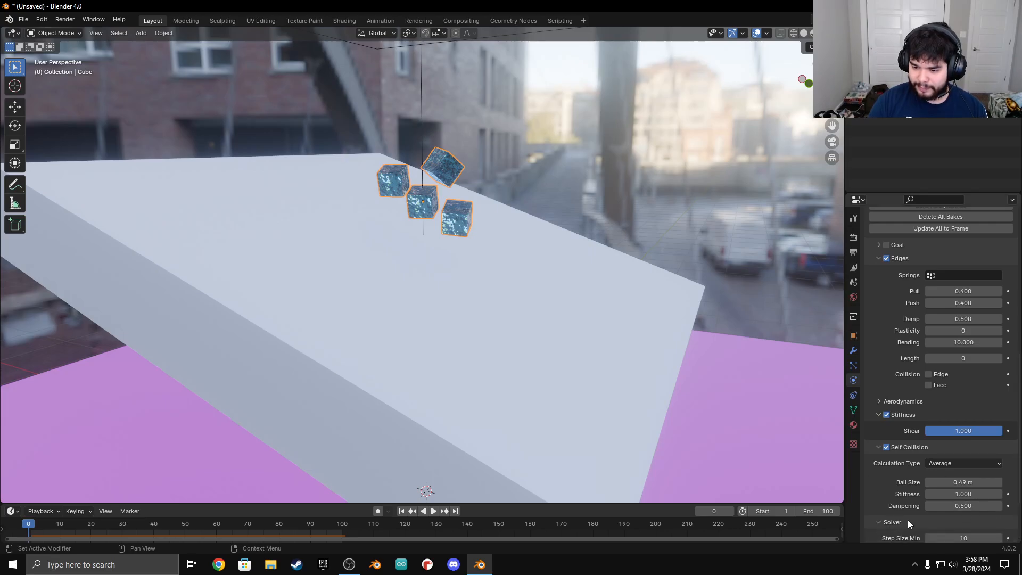
scroll(905, 513, down, 5)
scroll(894, 404, up, 20)
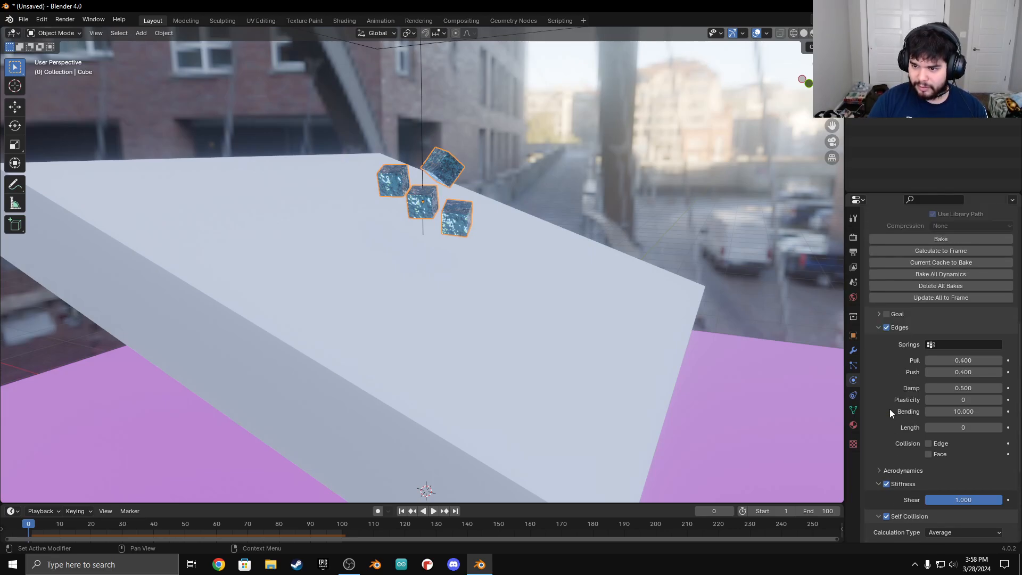
scroll(915, 378, up, 1)
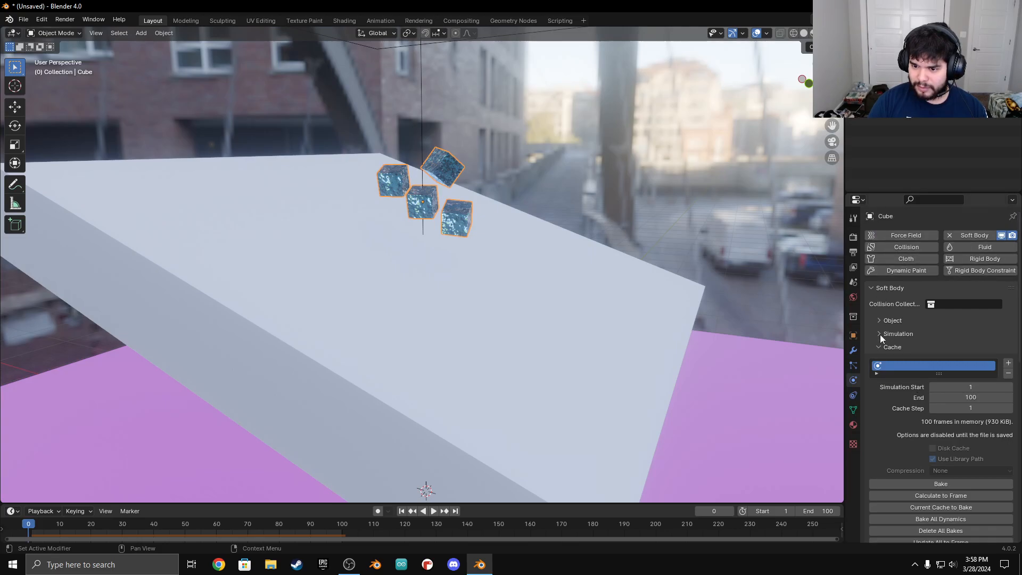
click(854, 394)
click(854, 381)
click(853, 370)
click(853, 381)
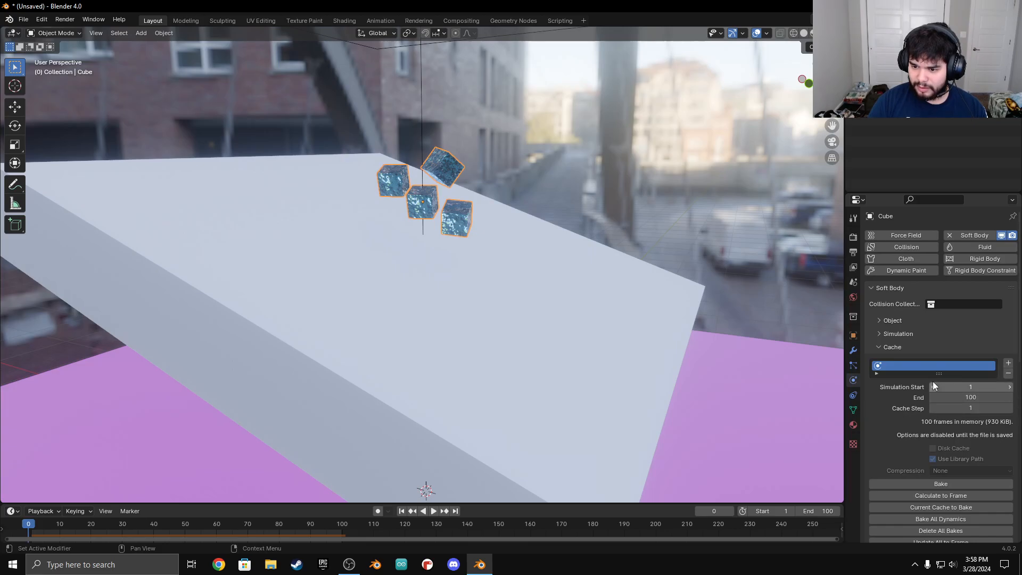
click(880, 347)
click(880, 345)
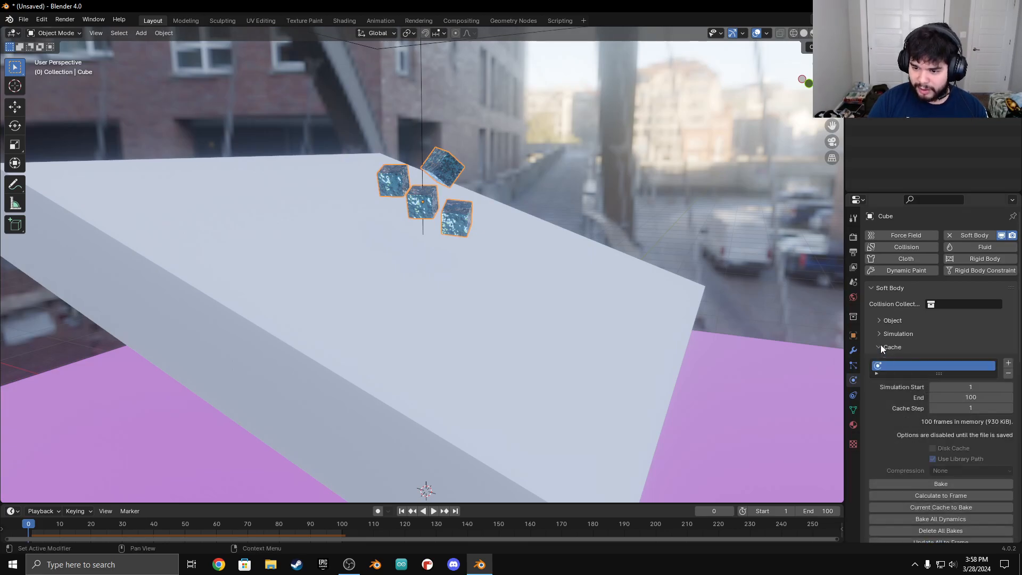
Show the soft body Object and Simulation settings and set the cubes' mass to 3 kg.
click(880, 333)
click(881, 320)
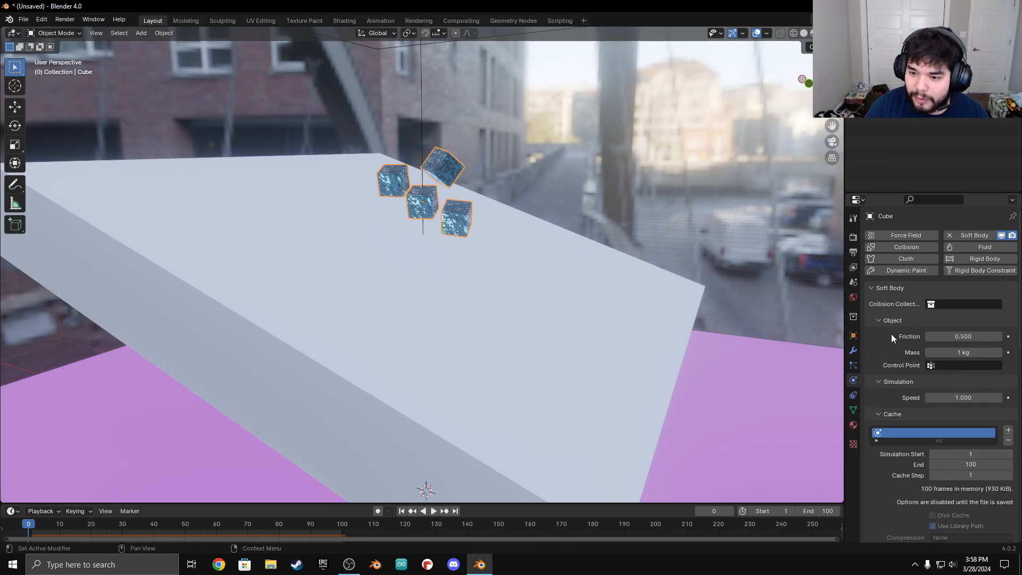
click(870, 290)
click(870, 288)
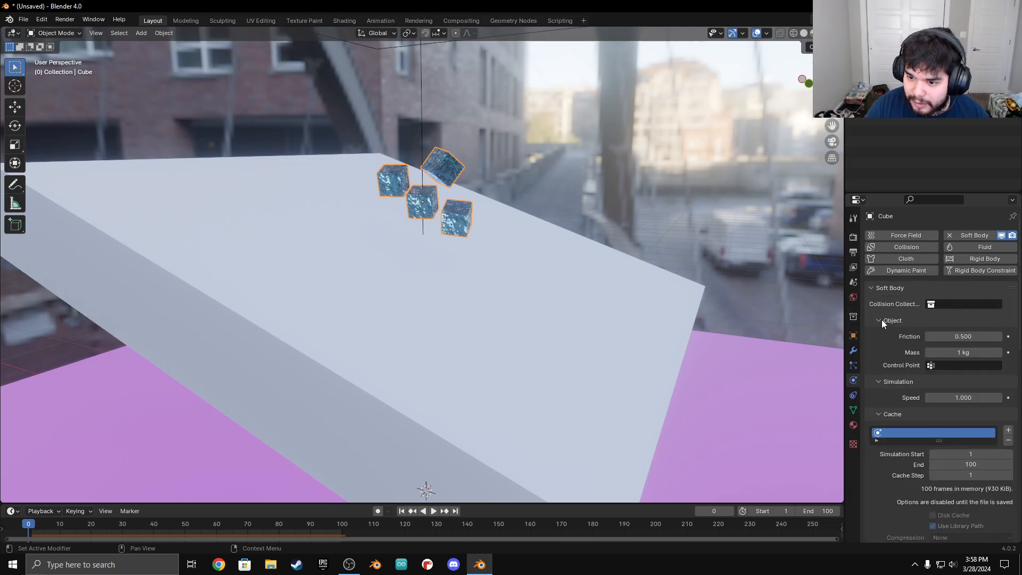
click(967, 352)
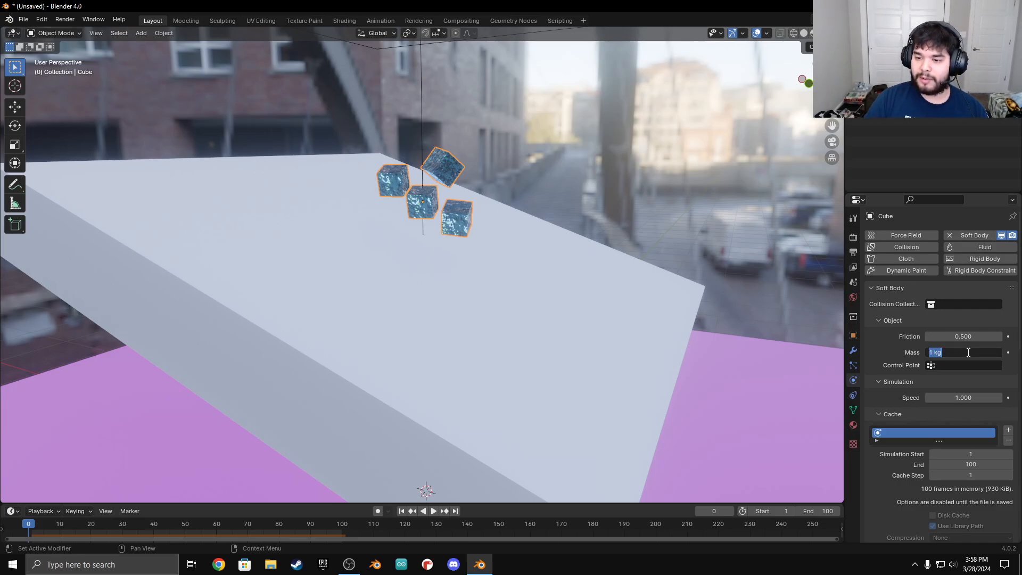
key(Return)
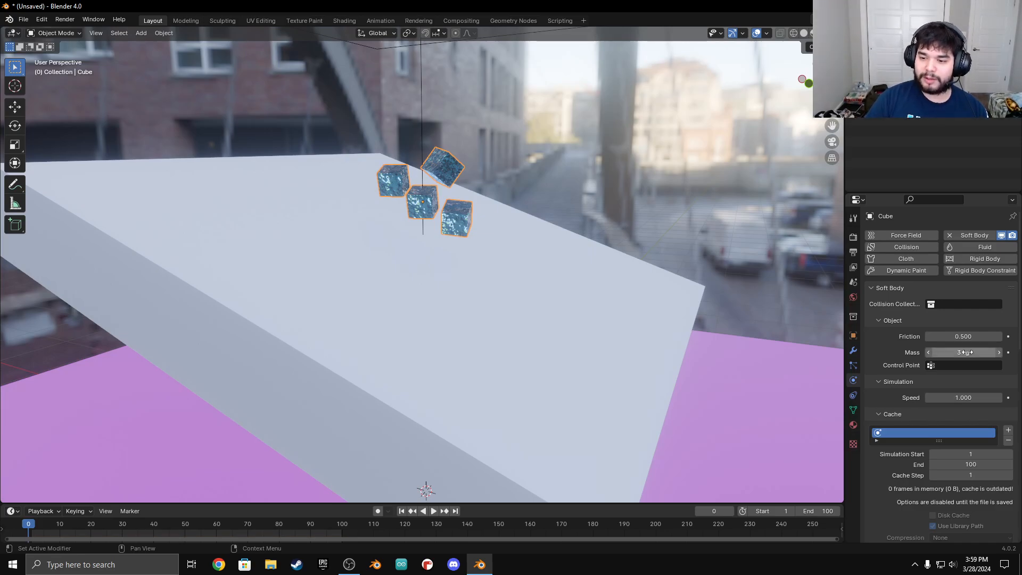
Bake the cubes' soft body simulation and play the animation to check how they land on the ramp.
scroll(931, 417, down, 5)
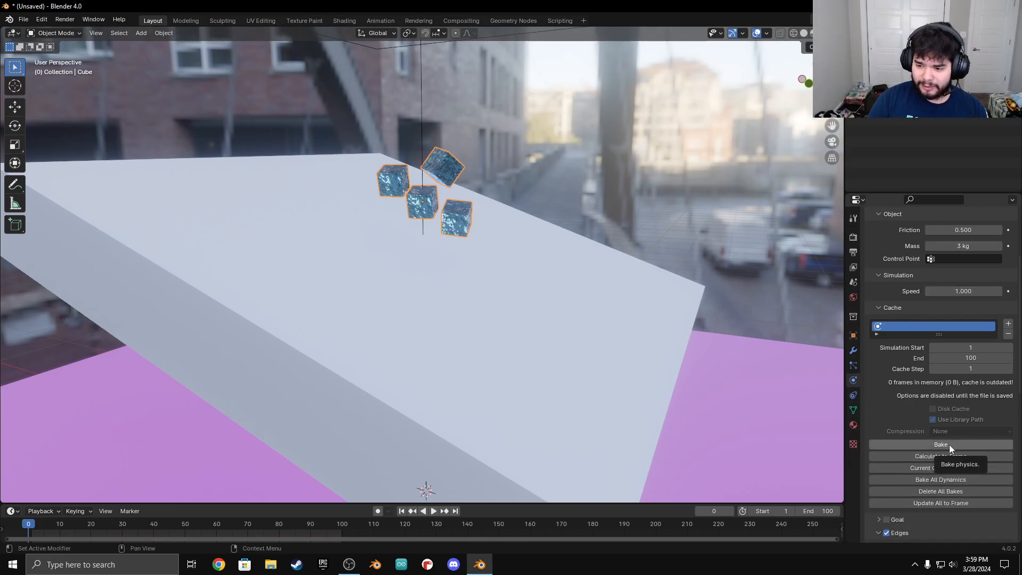
click(949, 445)
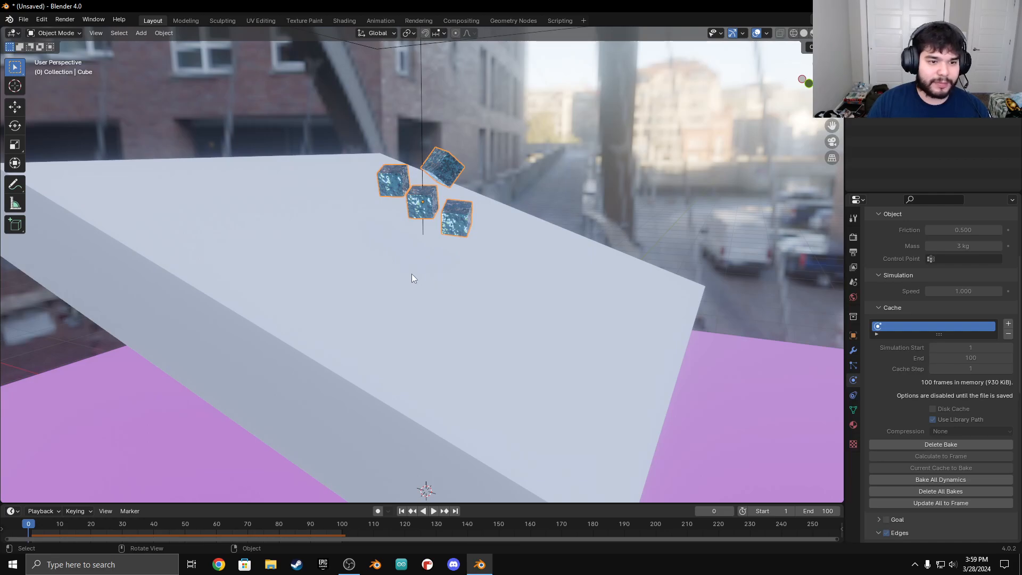
scroll(420, 269, down, 3)
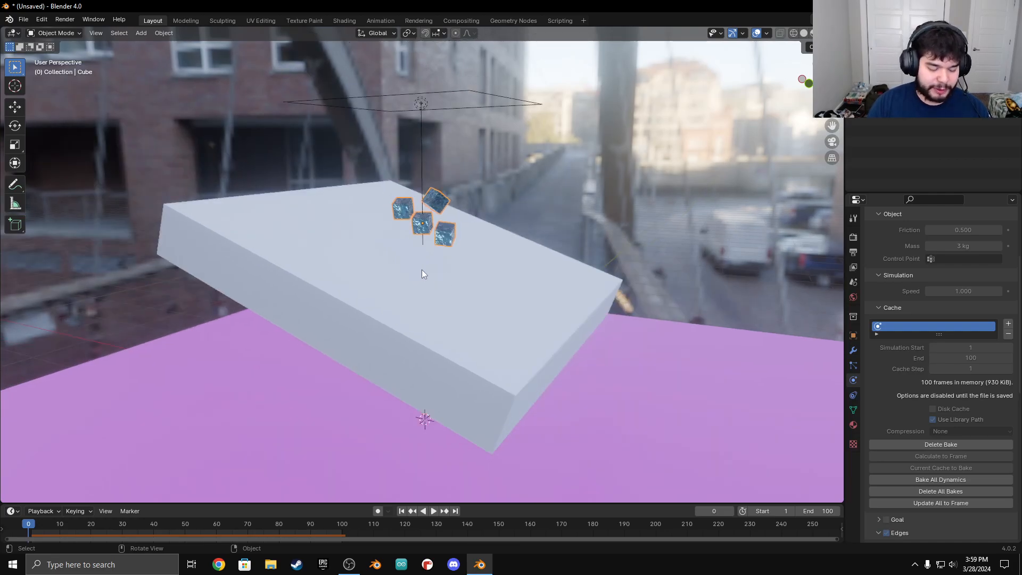
key(space)
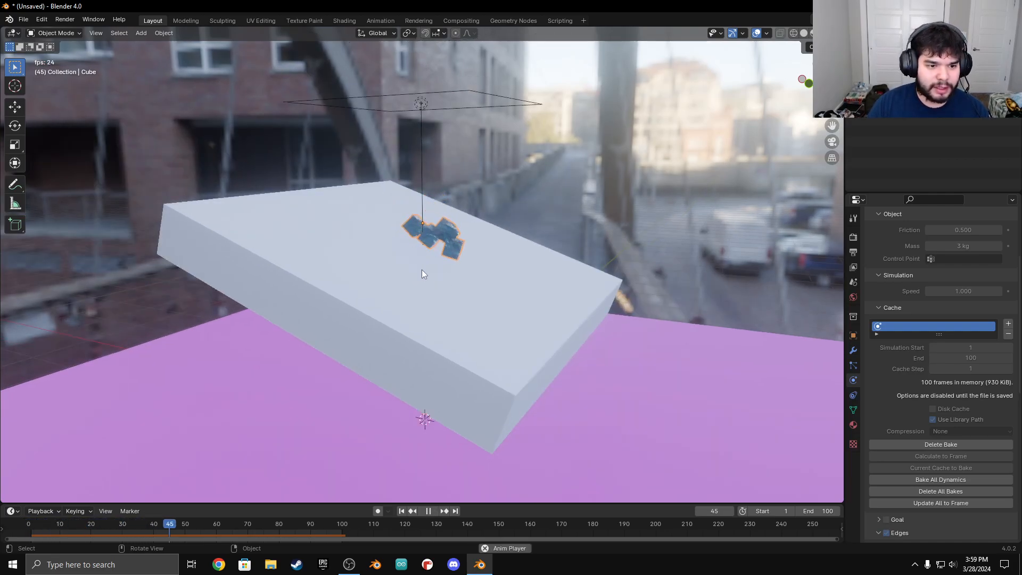
scroll(422, 269, up, 3)
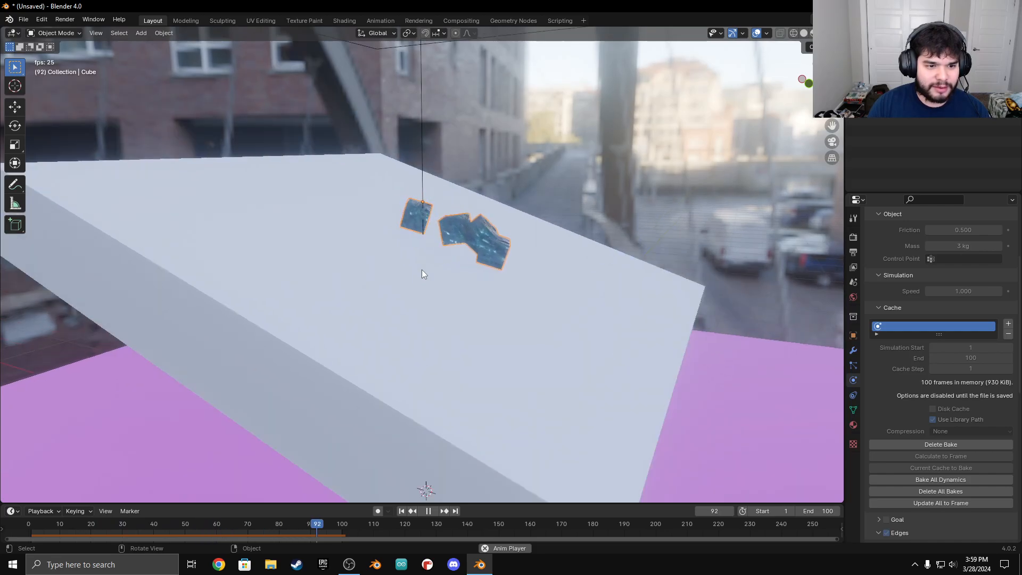
middle_drag(421, 270, 506, 266)
key(space)
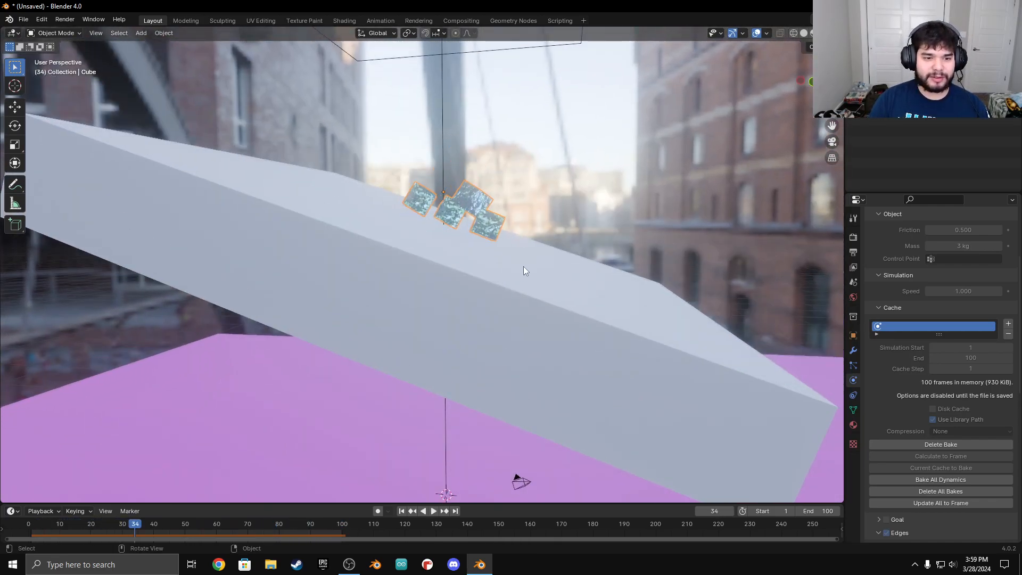
Select the collision ramp and scale it along its local X axis to about 0.48.
scroll(523, 266, down, 4)
click(520, 306)
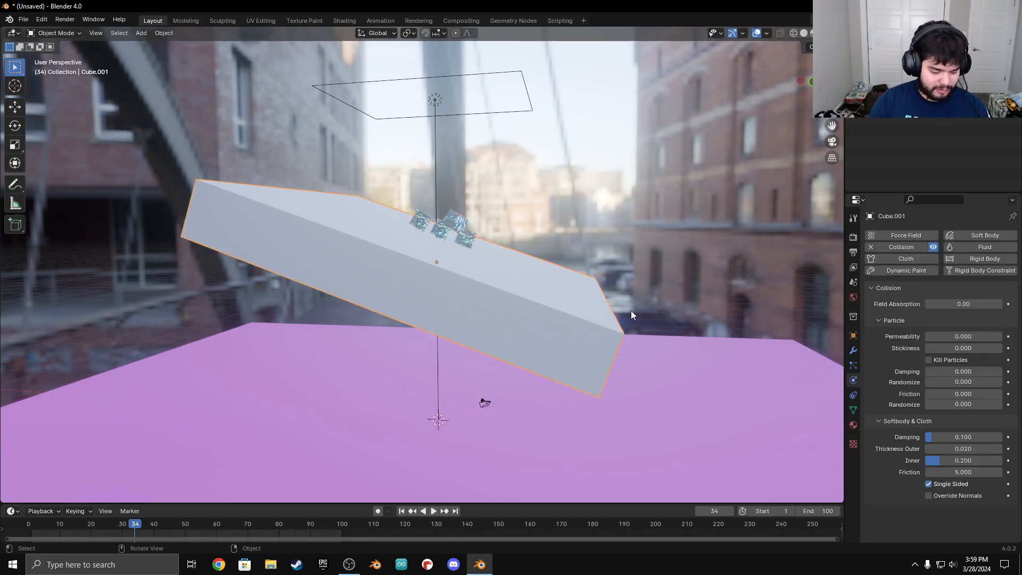
key(s)
key(x)
key(z)
key(y)
key(x)
key(x)
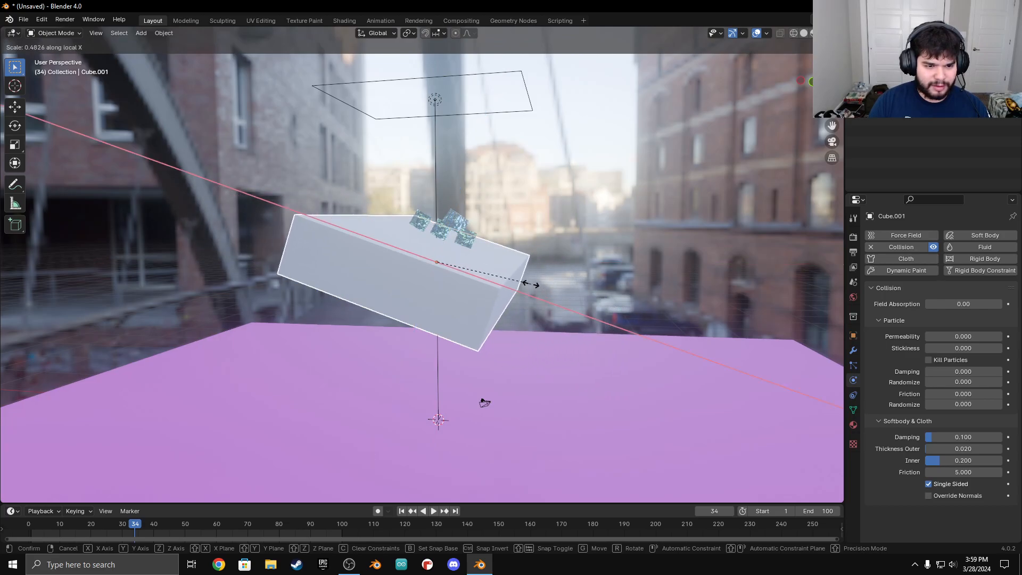
click(525, 286)
Rotate the ramp about 24° around the global Y axis to make its slope steeper.
middle_drag(561, 268, 589, 292)
key(r)
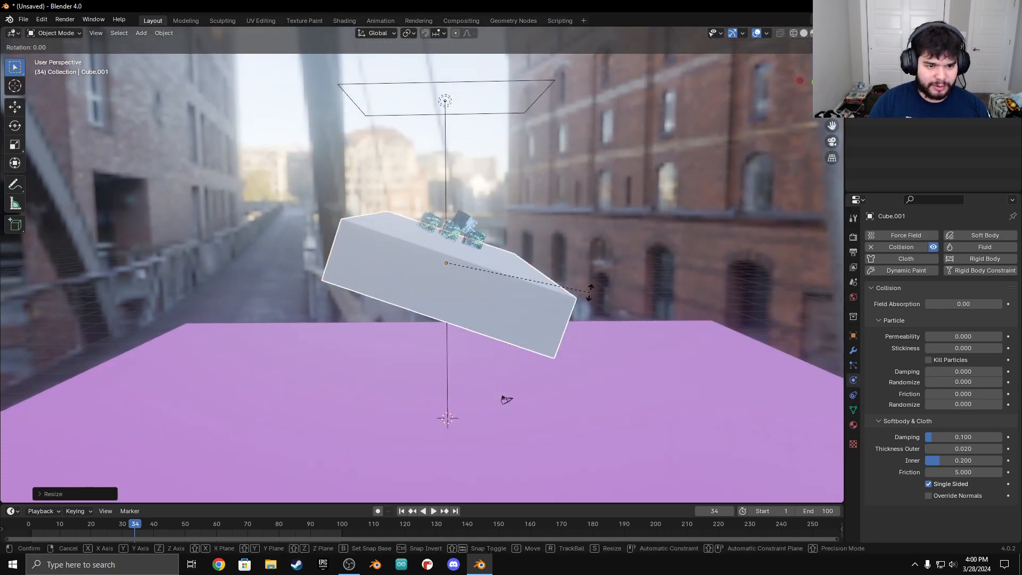
key(x)
key(z)
key(y)
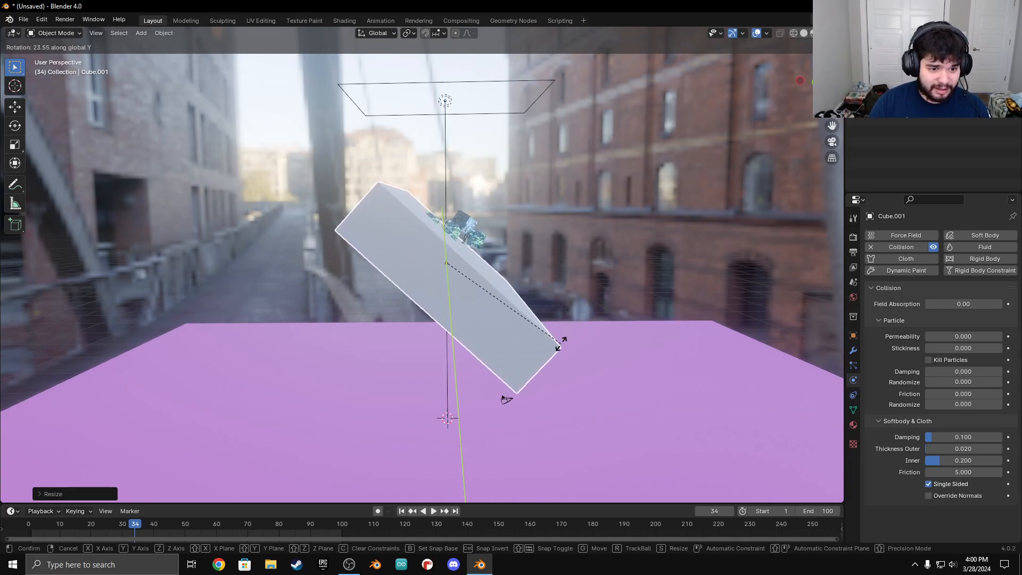
click(560, 343)
Move the ramp in the negative direction along the global X axis so its slope clears the cubes.
key(g)
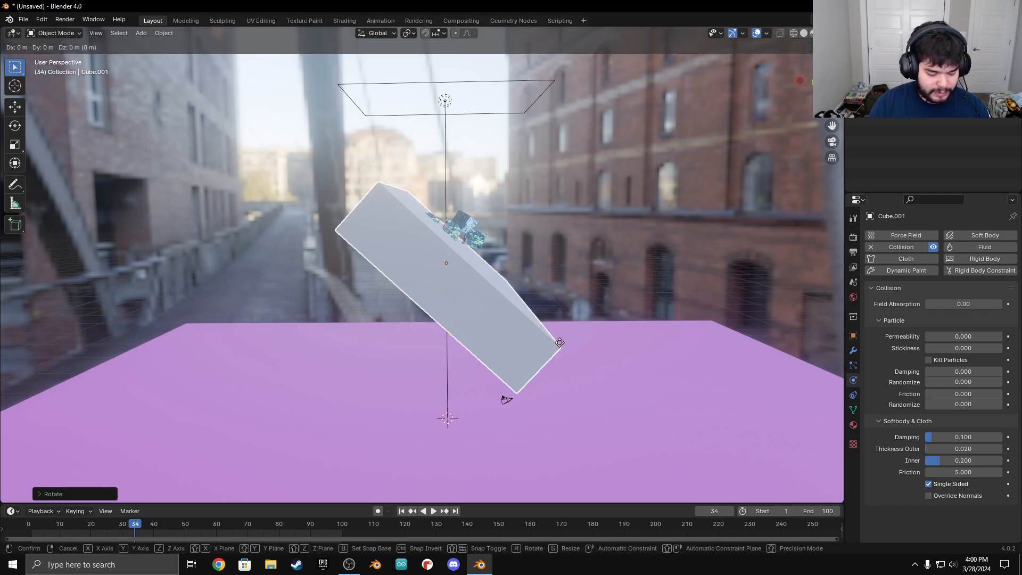
key(x)
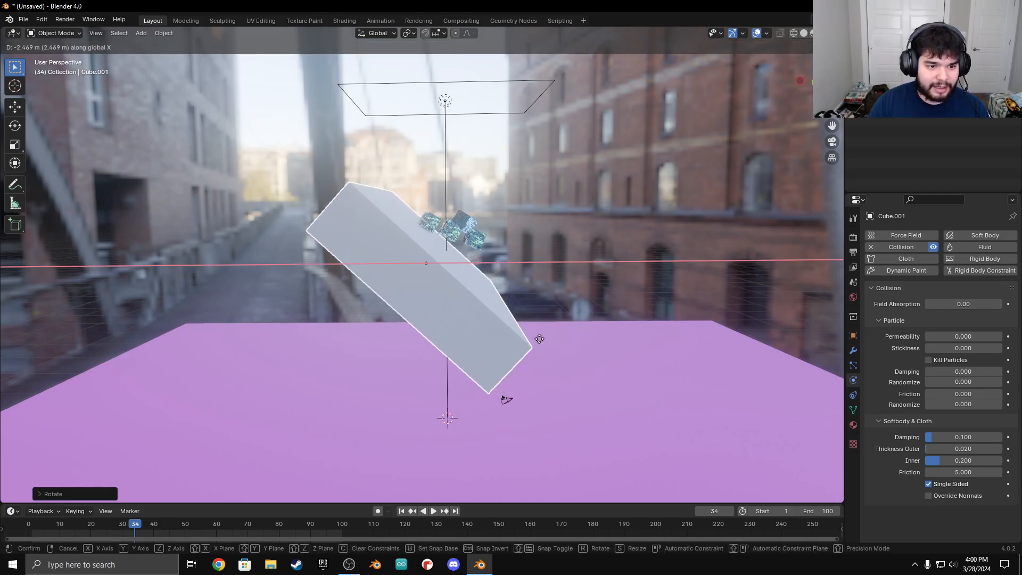
click(531, 337)
middle_drag(529, 336, 564, 298)
Select the cubes, delete their existing soft body bake and bake the simulation again.
click(854, 394)
click(853, 380)
click(874, 288)
click(874, 288)
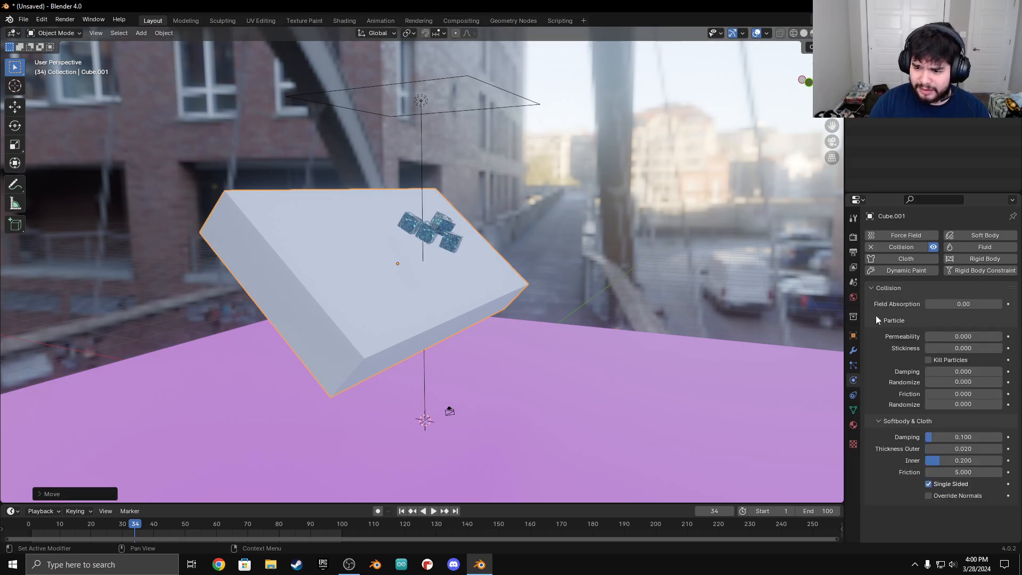
click(452, 246)
scroll(910, 392, down, 3)
scroll(889, 393, down, 3)
click(937, 416)
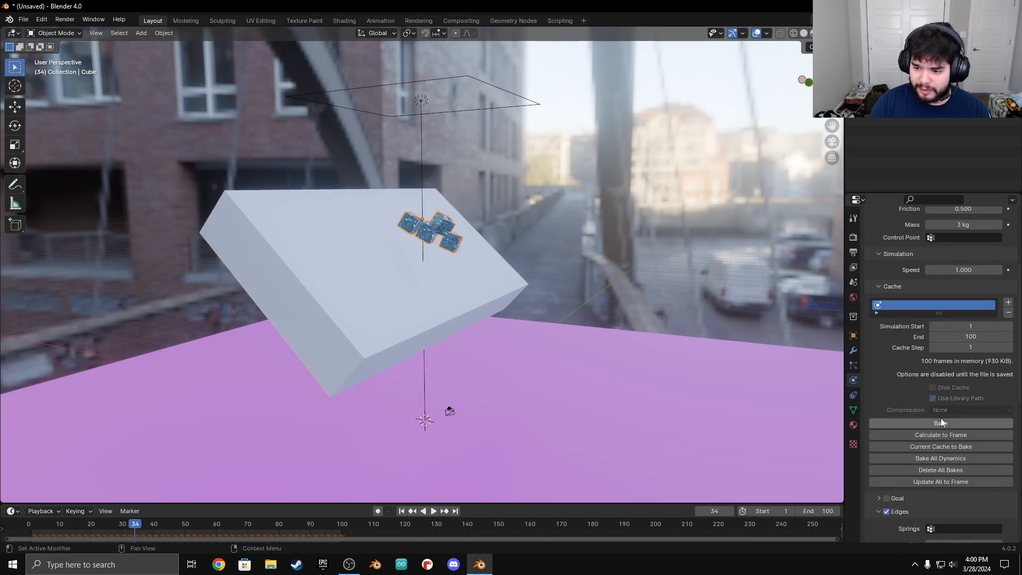
click(953, 420)
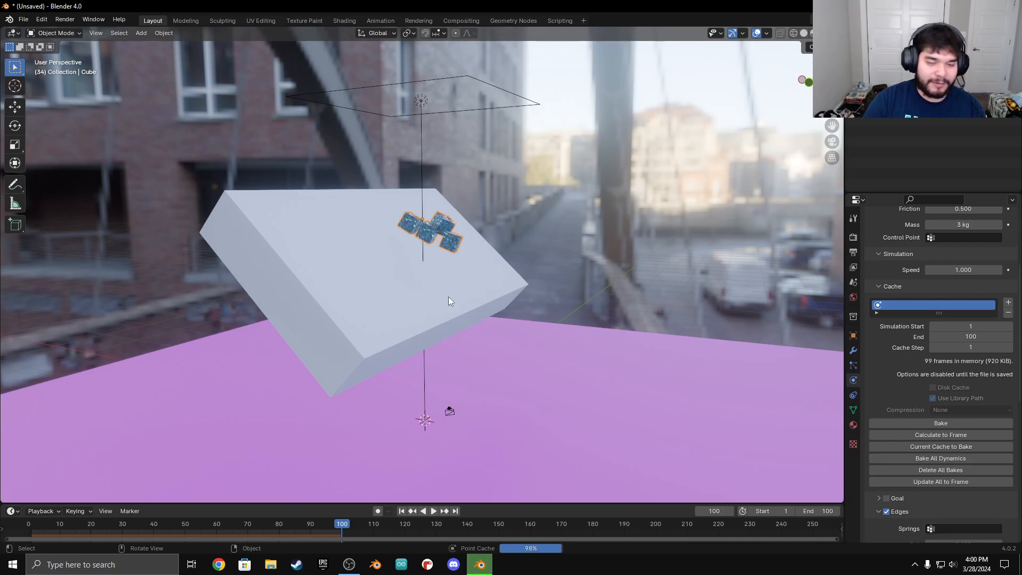
Play the baked animation and view the cubes falling onto the steeper ramp from several angles.
middle_drag(466, 277, 535, 287)
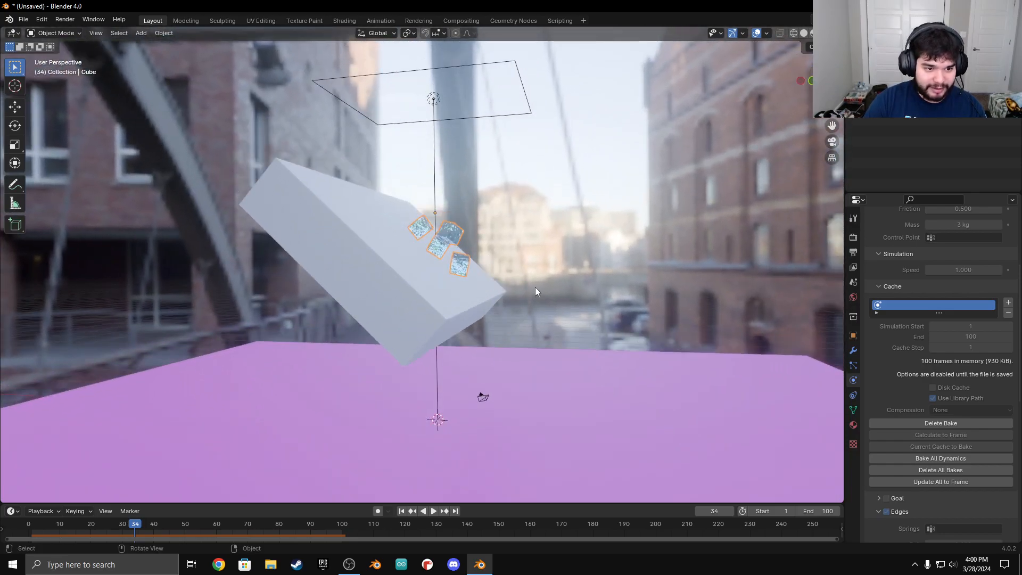
scroll(535, 287, down, 2)
key(space)
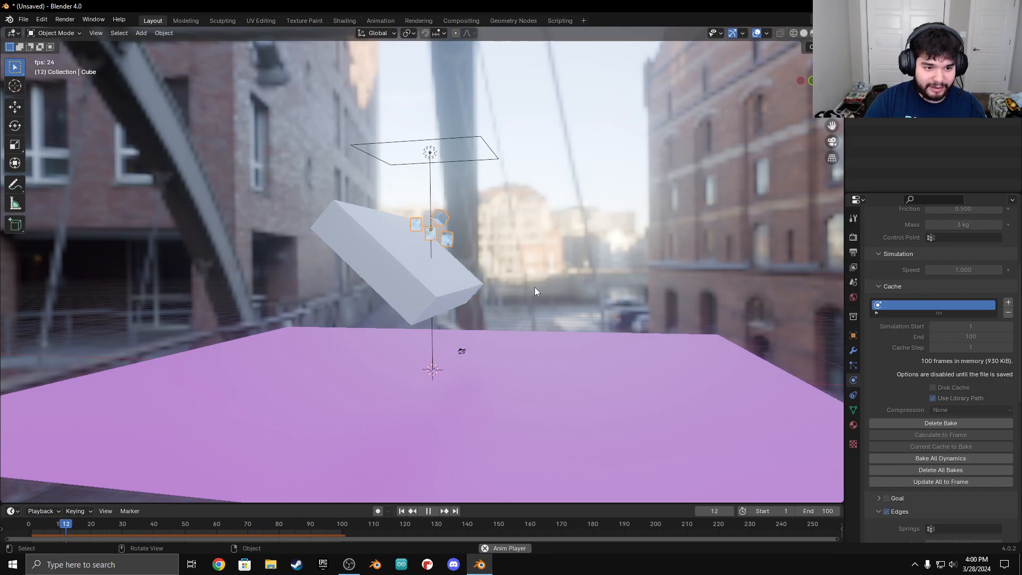
middle_drag(534, 286, 480, 347)
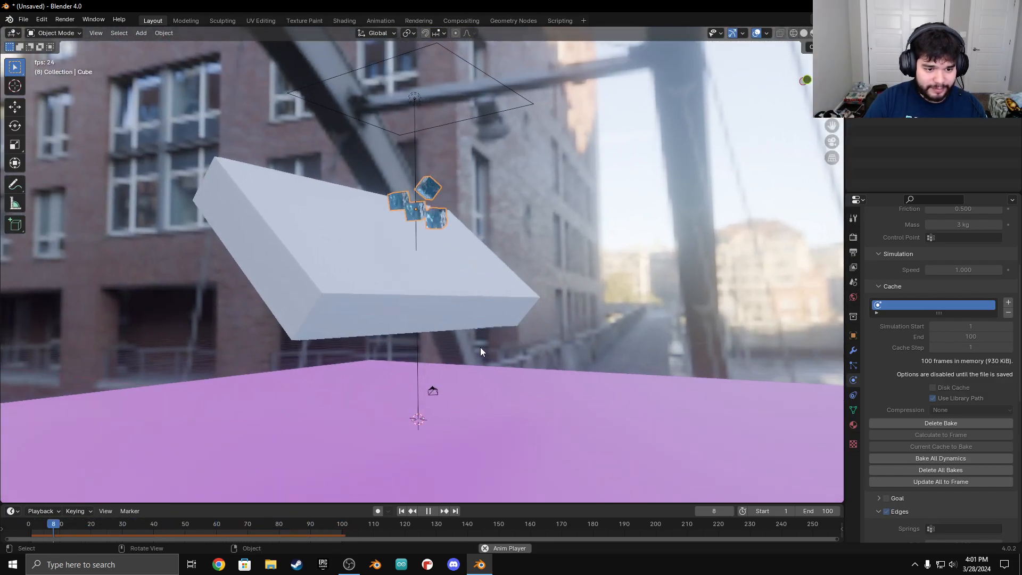
key(space)
middle_drag(431, 293, 509, 313)
Open the Shading workspace and examine the water material on the four cubes up close.
click(343, 21)
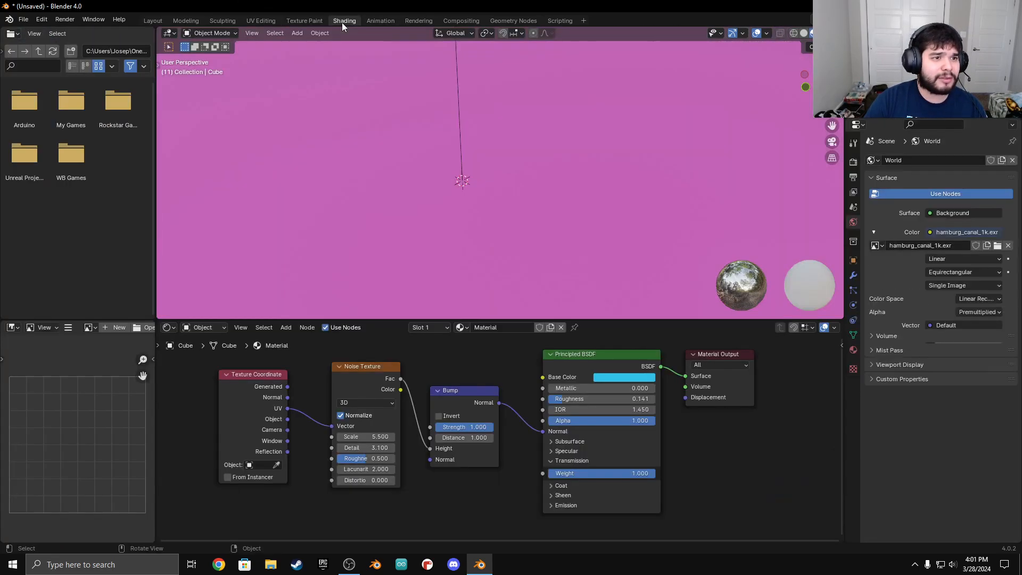
middle_drag(522, 254, 506, 187)
scroll(508, 191, up, 5)
shift+middle_drag(553, 110, 541, 195)
scroll(500, 185, up, 9)
scroll(503, 193, down, 6)
scroll(568, 155, down, 2)
scroll(541, 194, down, 5)
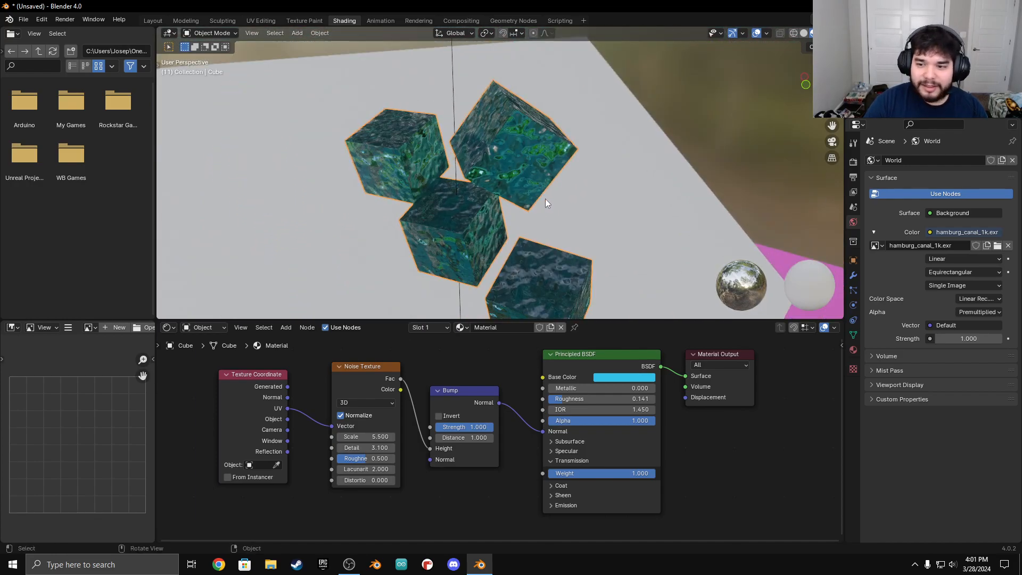
Review the scene's EEVEE render effects, then return to the Layout workspace.
click(853, 162)
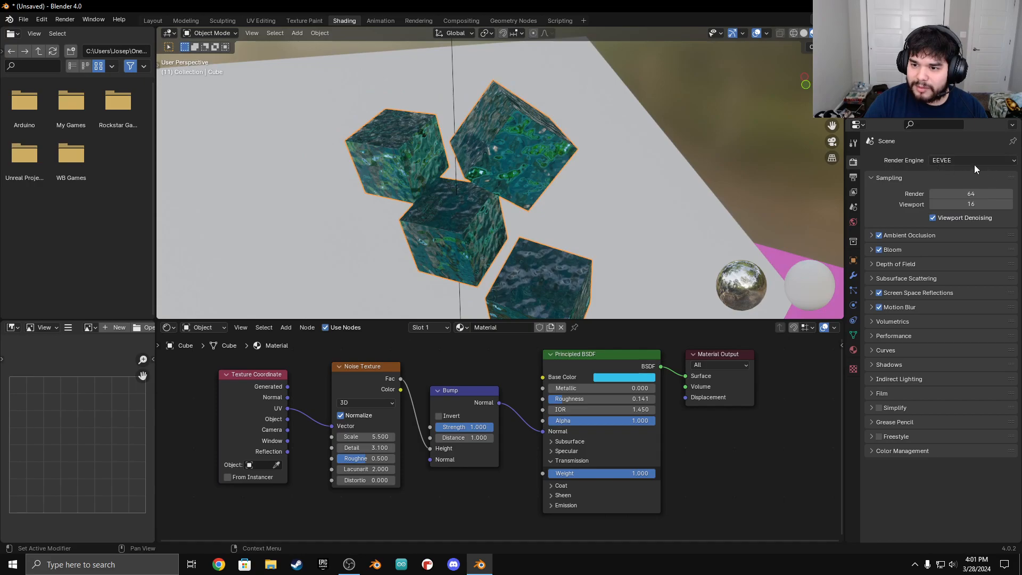
click(879, 236)
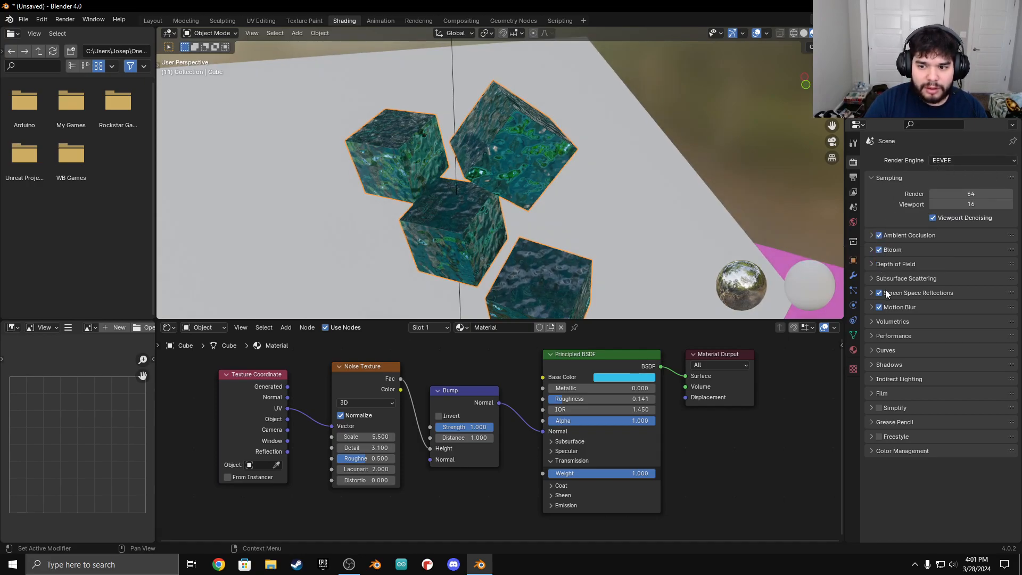
click(152, 21)
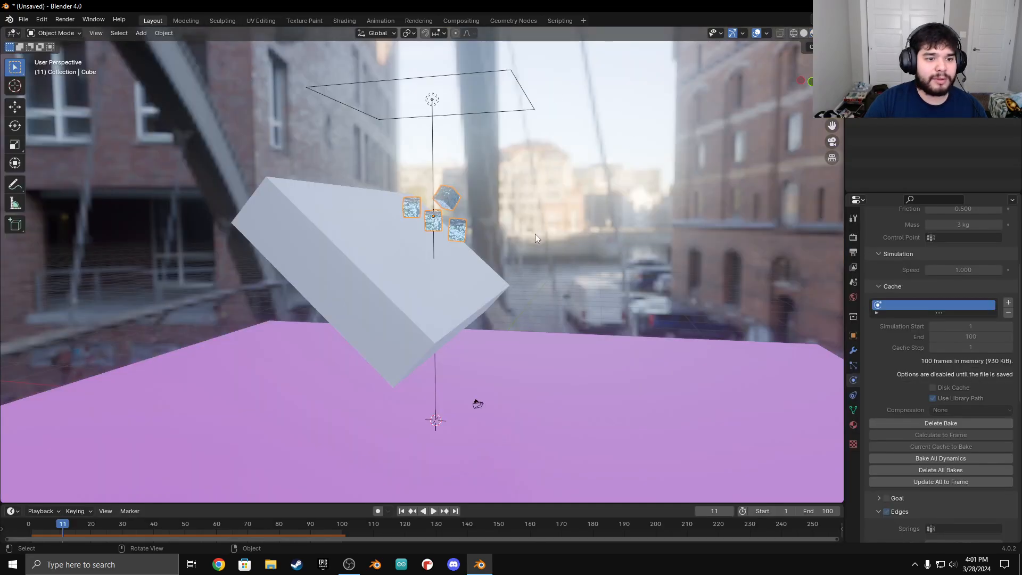
Switch the viewport to Rendered shading and view the four water cubes on the ramp up close.
key(z)
click(526, 174)
middle_drag(476, 206, 484, 246)
scroll(403, 202, up, 5)
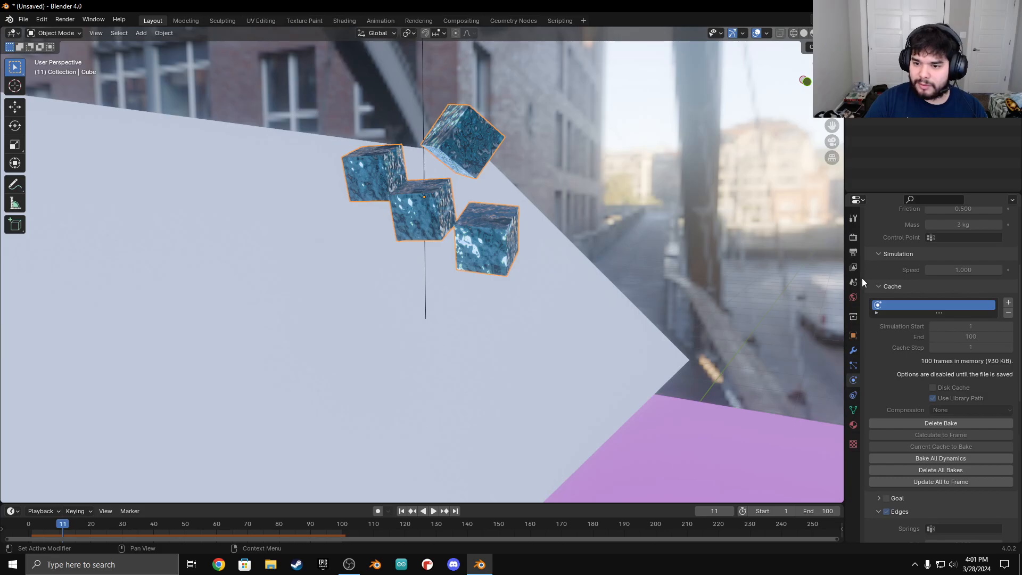
Toggle Bloom in the scene's EEVEE render settings to compare its effect on the cubes, leaving it off.
scroll(900, 281, up, 5)
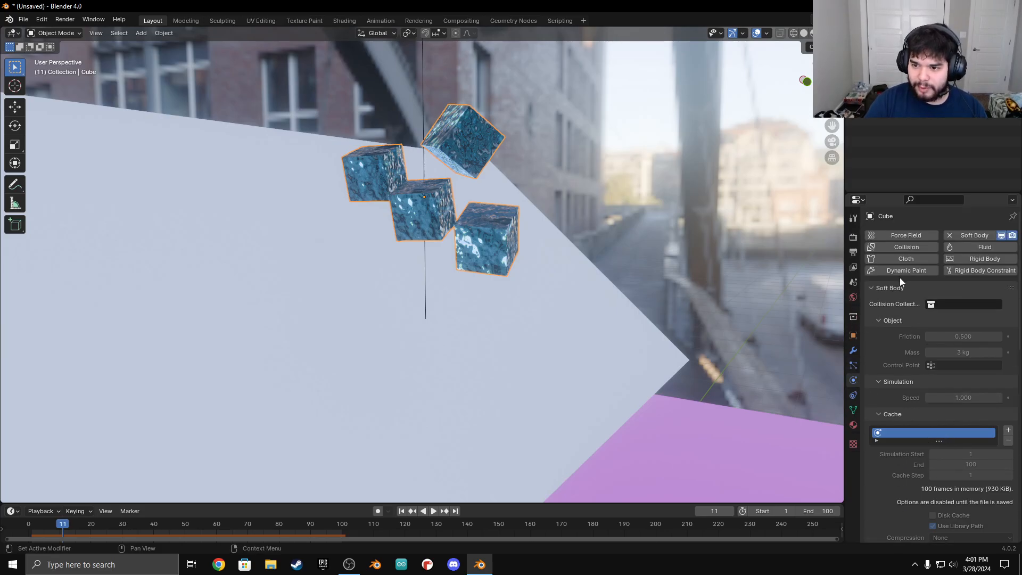
click(854, 239)
click(879, 324)
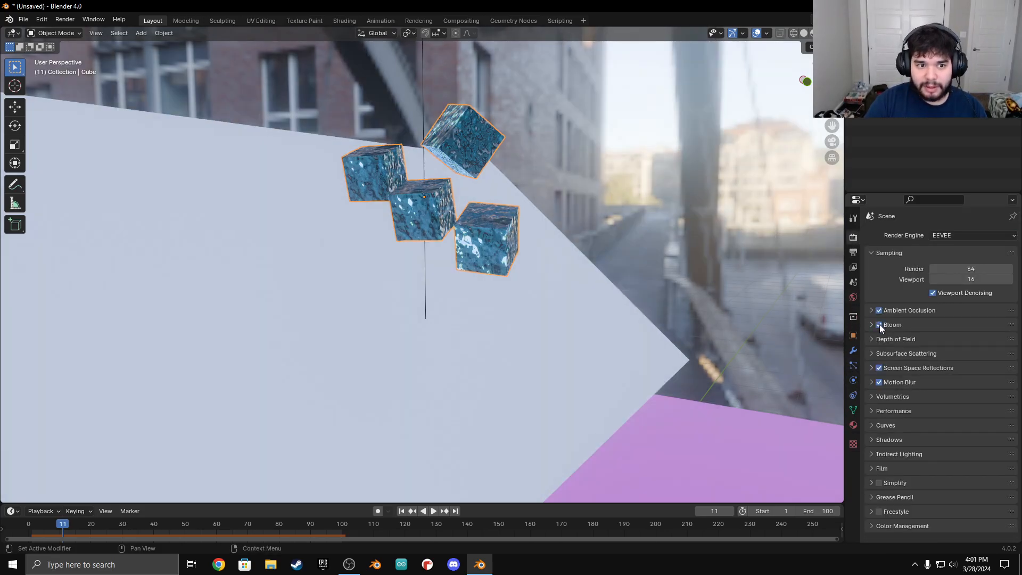
click(879, 324)
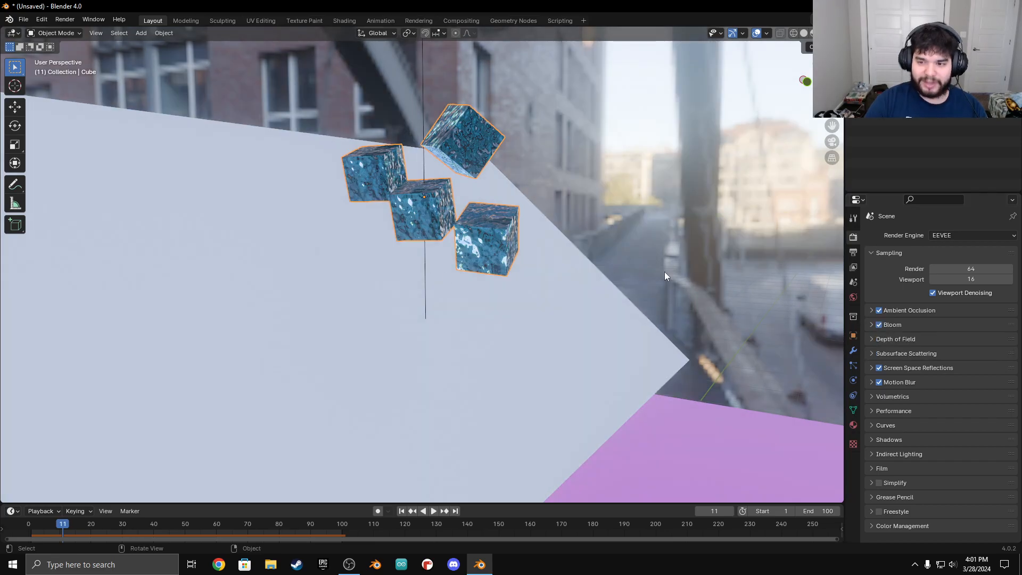
click(872, 325)
click(879, 325)
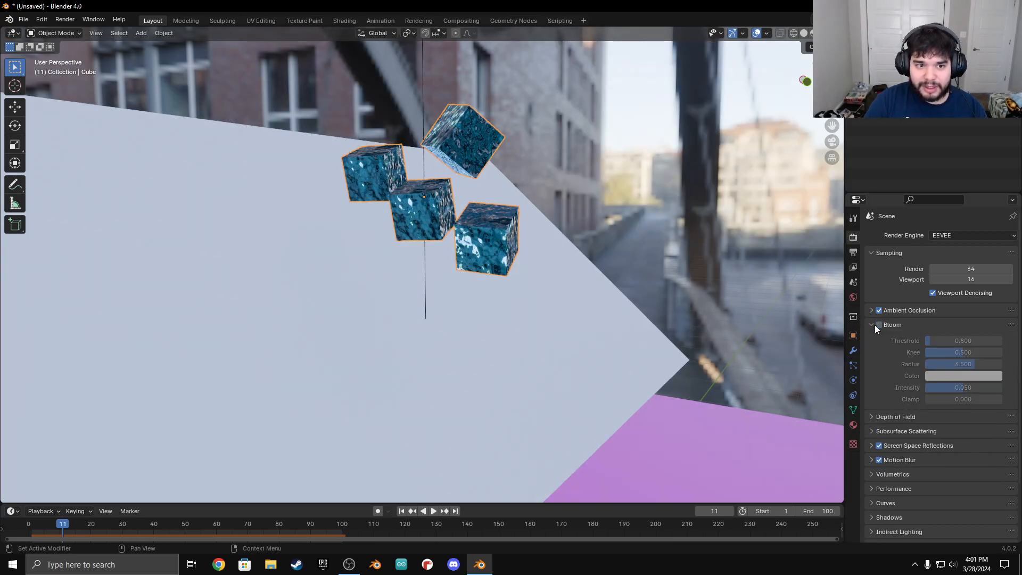
click(871, 324)
Examine the water cubes up close without Bloom, and turn Bloom back on.
middle_drag(772, 319, 580, 313)
scroll(492, 296, up, 8)
middle_drag(484, 288, 449, 285)
scroll(443, 278, up, 3)
scroll(430, 266, up, 2)
scroll(449, 285, down, 2)
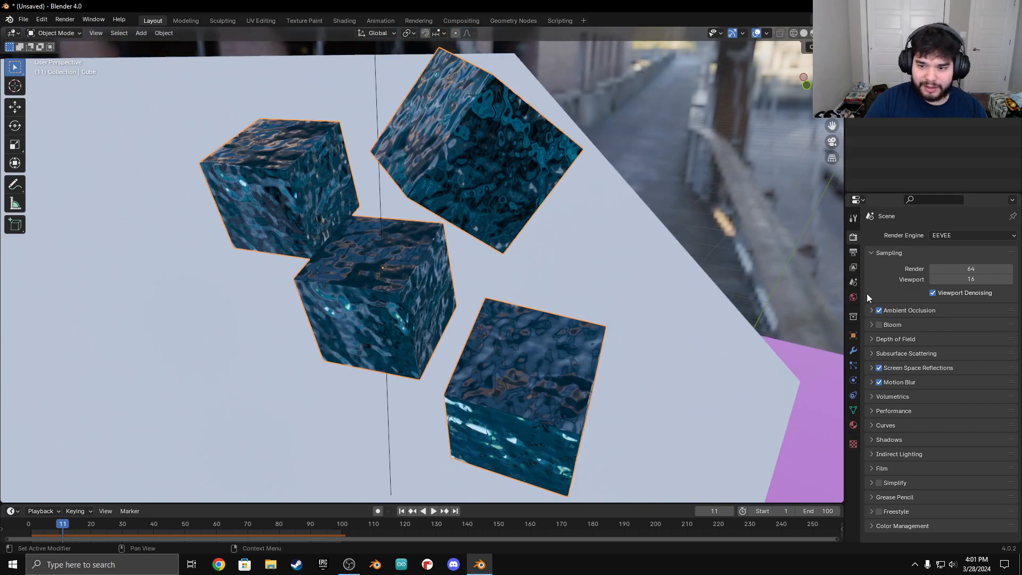
click(874, 327)
click(874, 327)
click(878, 325)
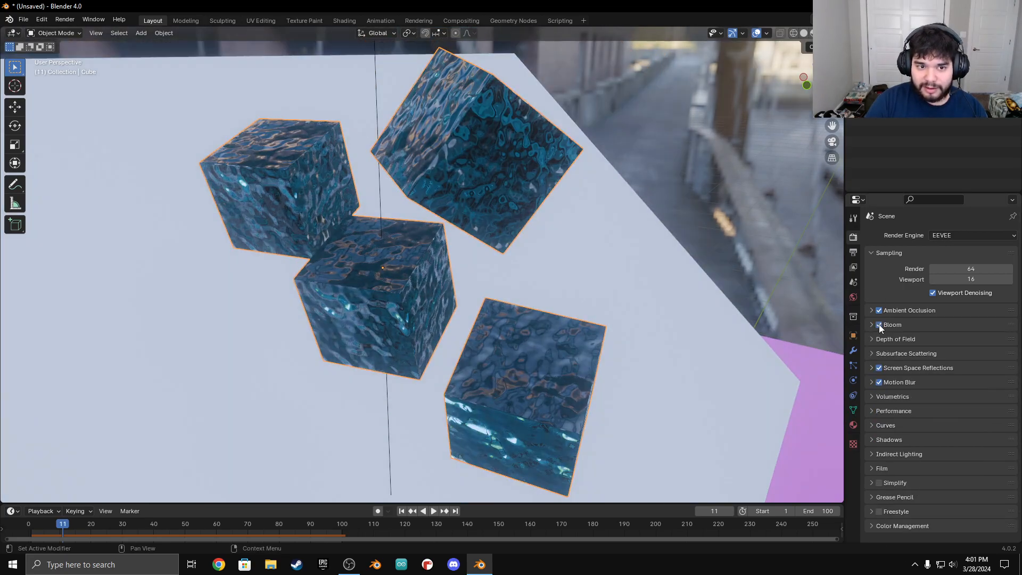
Switch the render engine to Cycles and examine the water cubes up close, plus the whole ramp and plane.
click(981, 236)
click(972, 273)
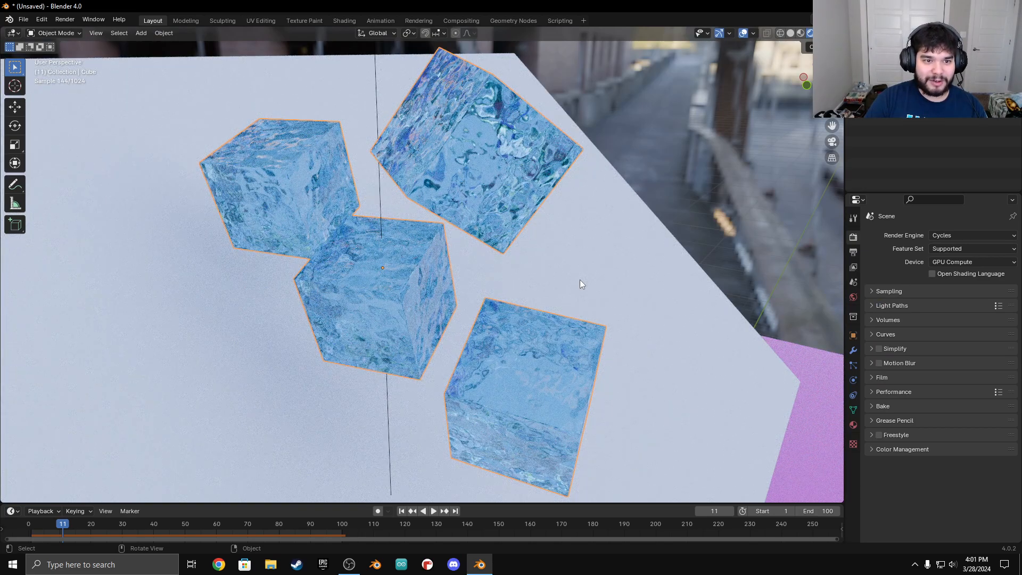
scroll(580, 283, down, 3)
scroll(580, 283, up, 3)
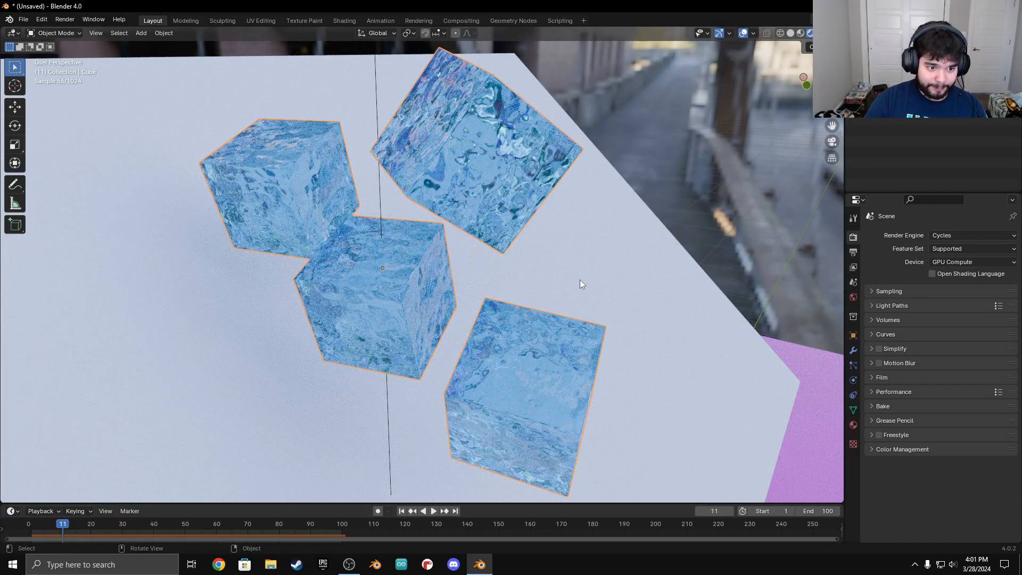
middle_drag(579, 279, 539, 219)
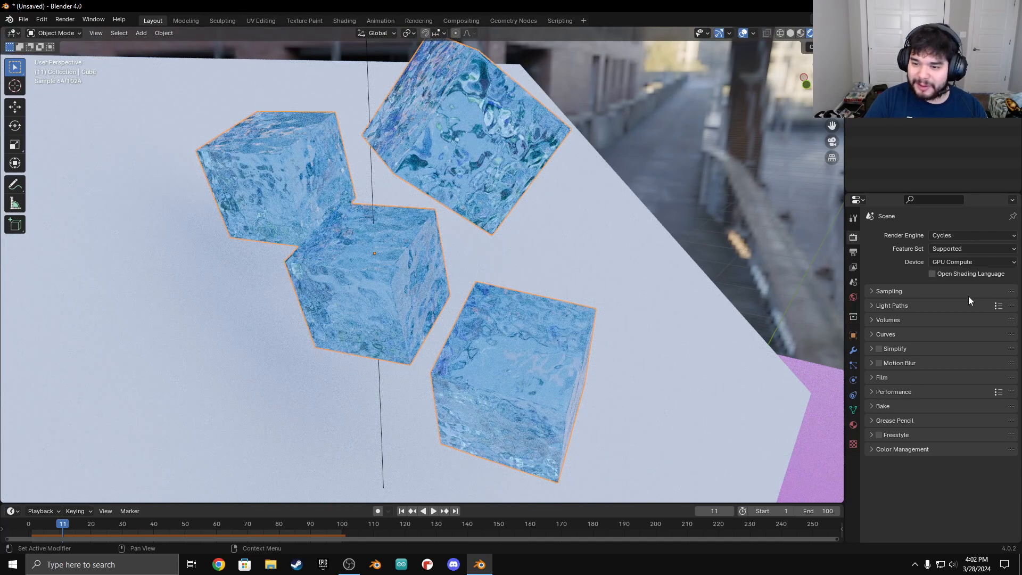
scroll(521, 358, down, 7)
scroll(544, 368, down, 3)
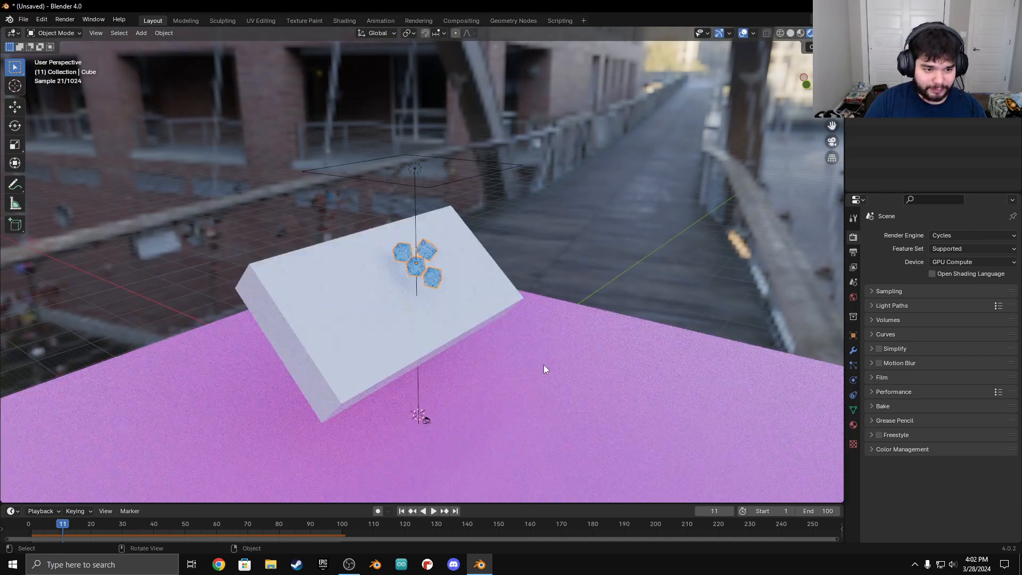
scroll(500, 357, down, 4)
mouse_move(475, 333)
middle_down()
mouse_move(524, 314)
mouse_move(467, 331)
middle_up()
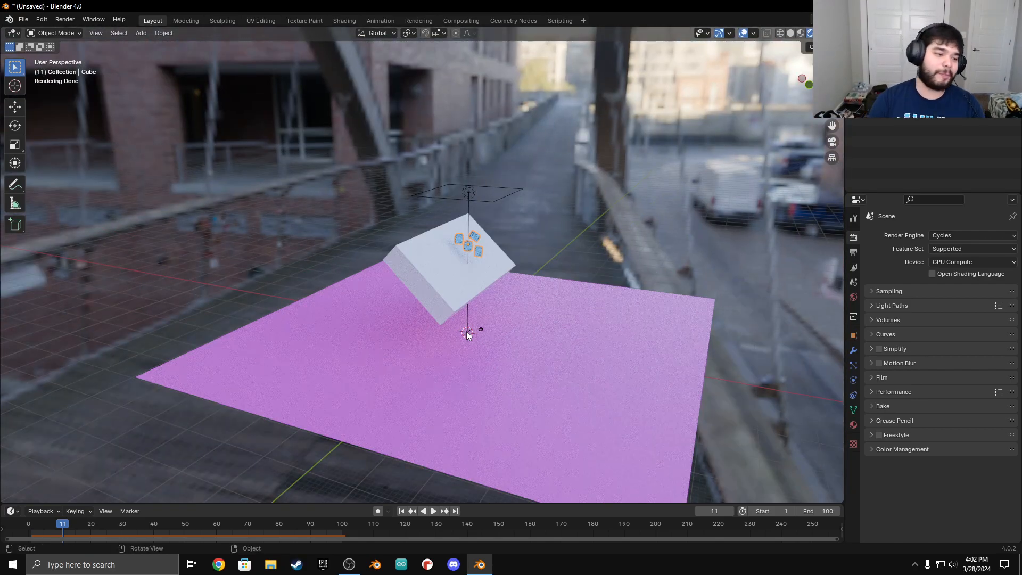